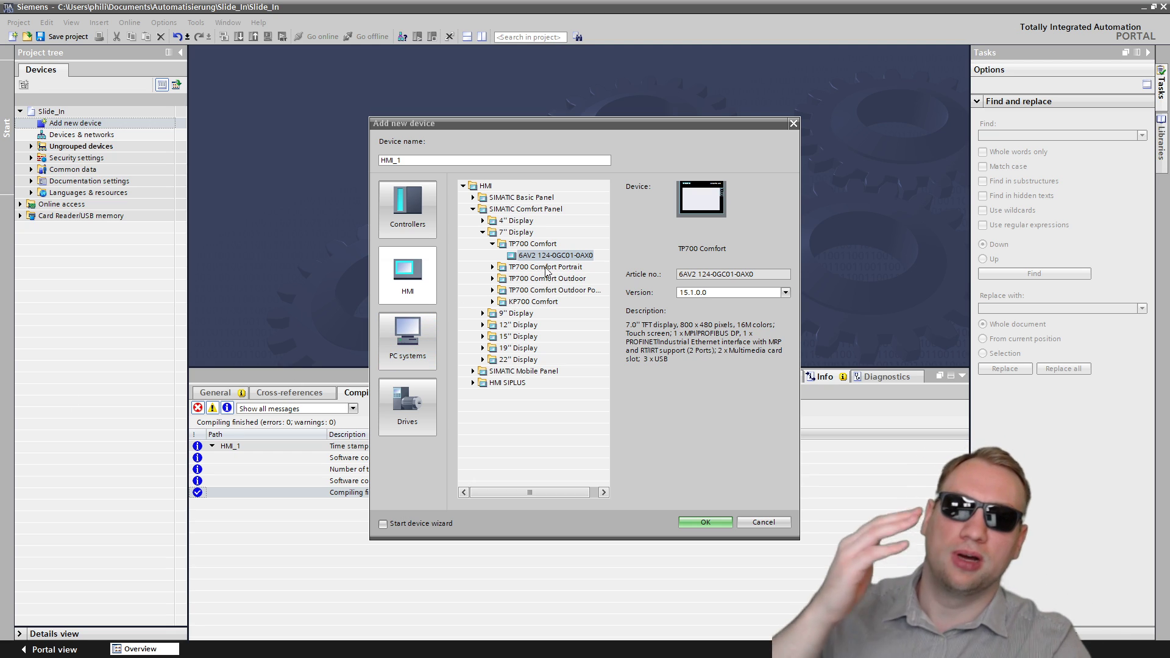
- Add the TP700 Comfort 6AV2 124-0GC01-0AX0 panel as HMI_1 and enlarge the Screen_1 editor area
{"action": "left_click", "coordinate": [547, 256]}
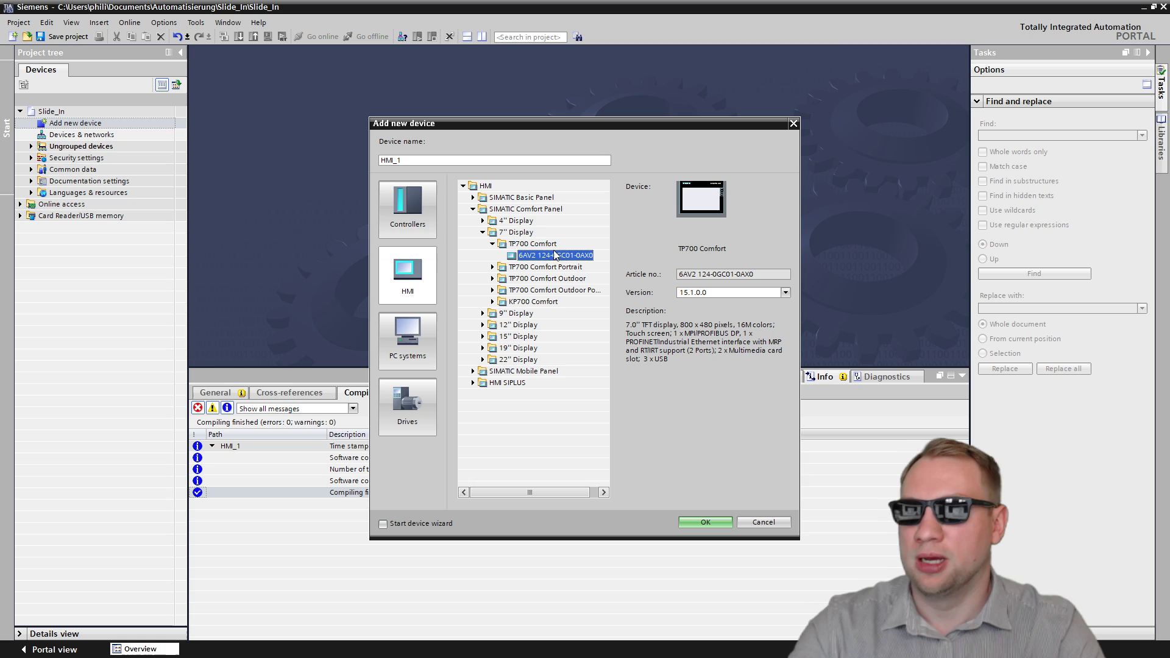
{"action": "left_click", "coordinate": [705, 522]}
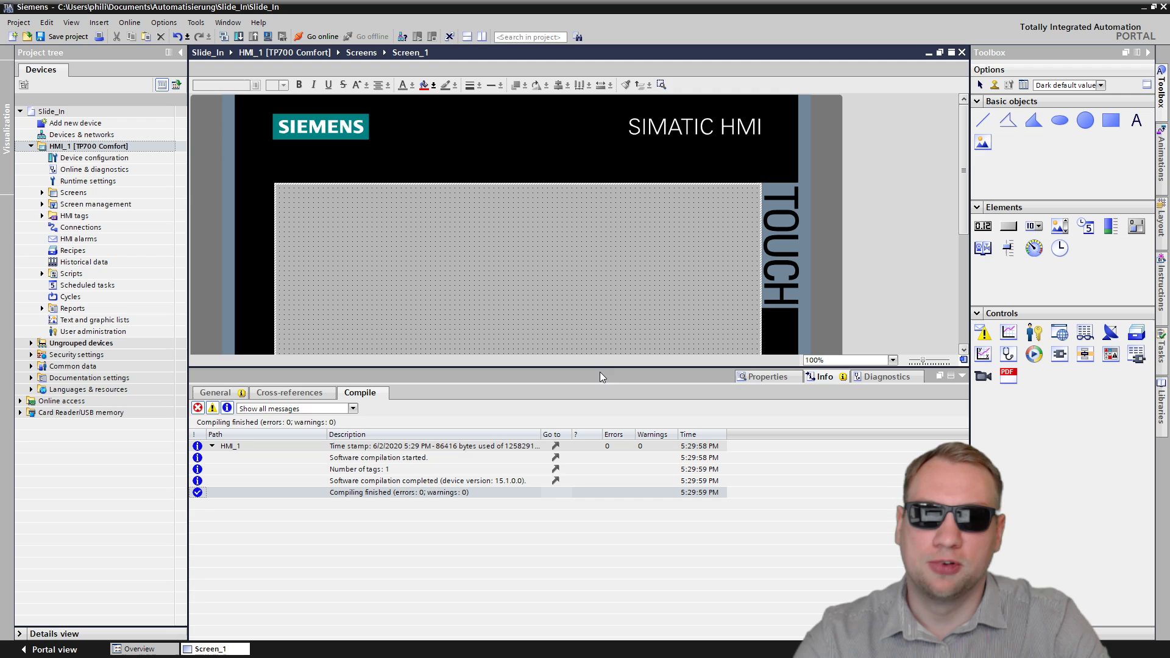
{"action": "left_click_drag", "start_coordinate": [601, 370], "coordinate": [609, 521]}
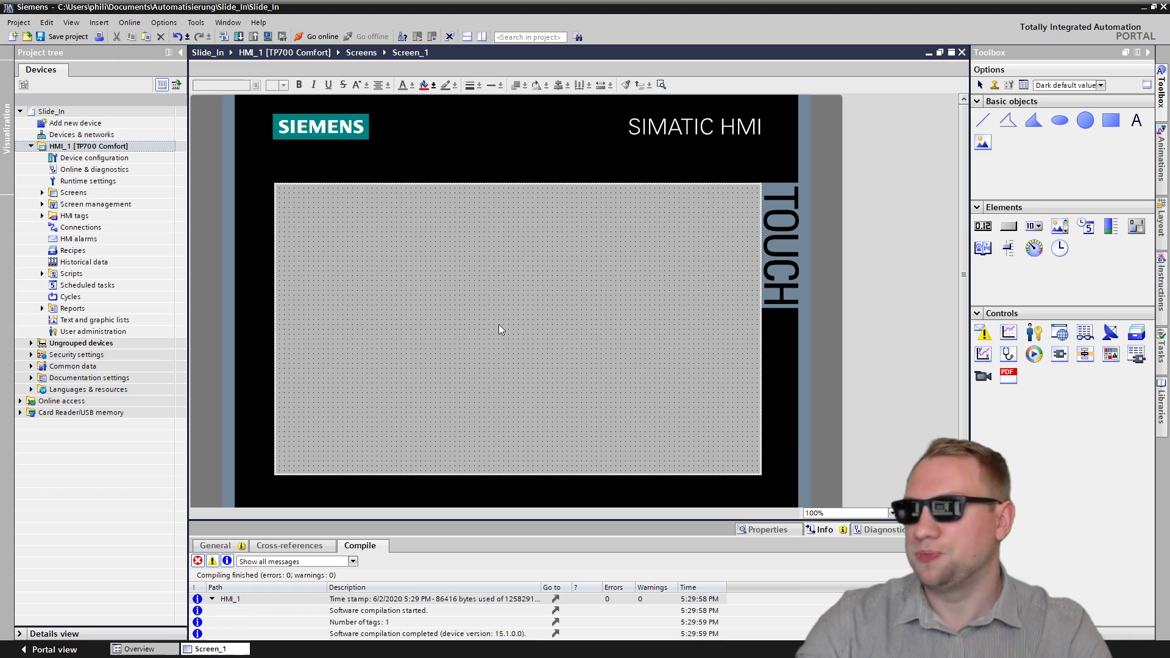
- Expand Screen management > Slide-in screens to list bottom, left, right and top, selecting the bottom one
{"action": "left_click", "coordinate": [41, 192]}
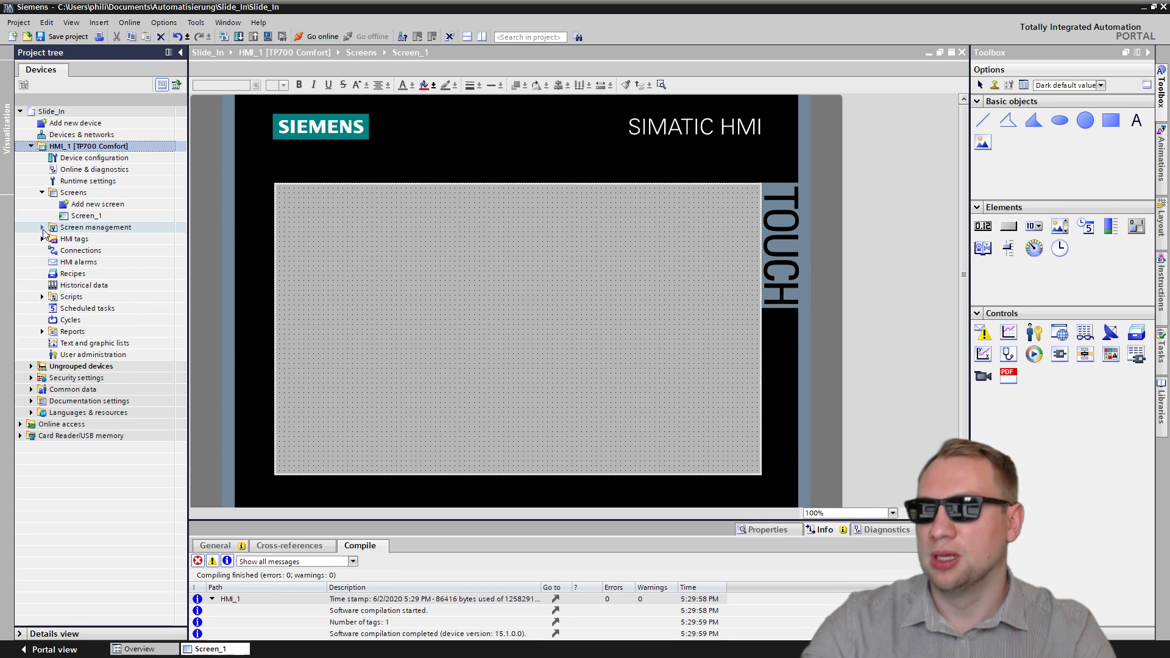
{"action": "left_click", "coordinate": [42, 193]}
{"action": "left_click", "coordinate": [62, 205]}
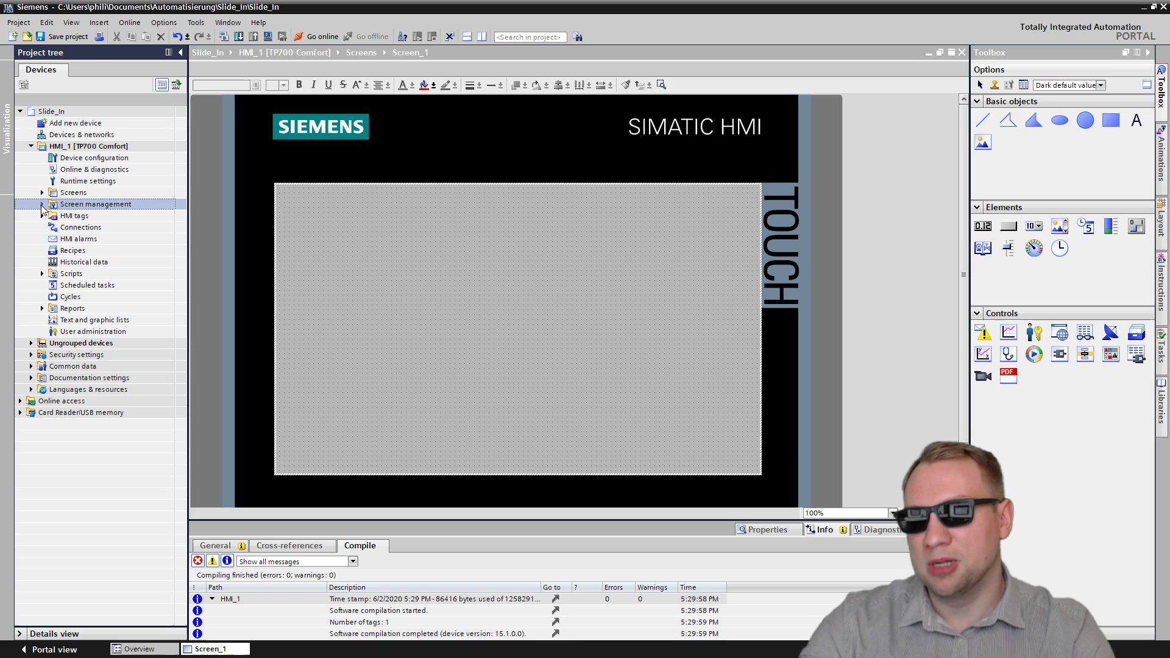
{"action": "left_click", "coordinate": [42, 205]}
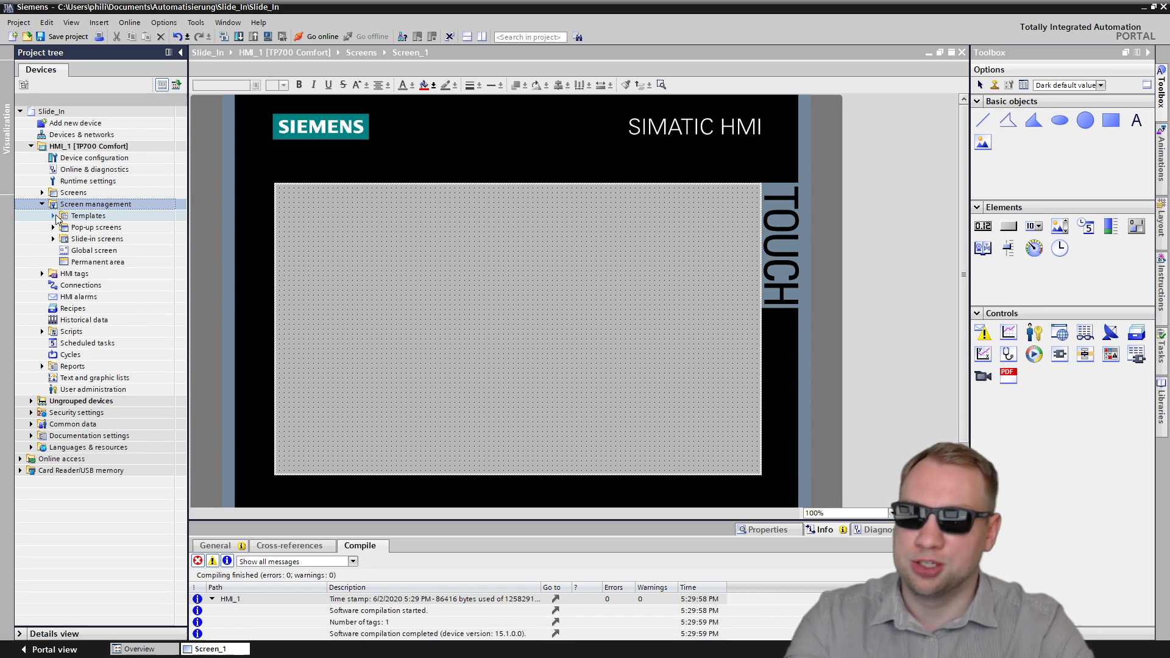
{"action": "left_click", "coordinate": [80, 218]}
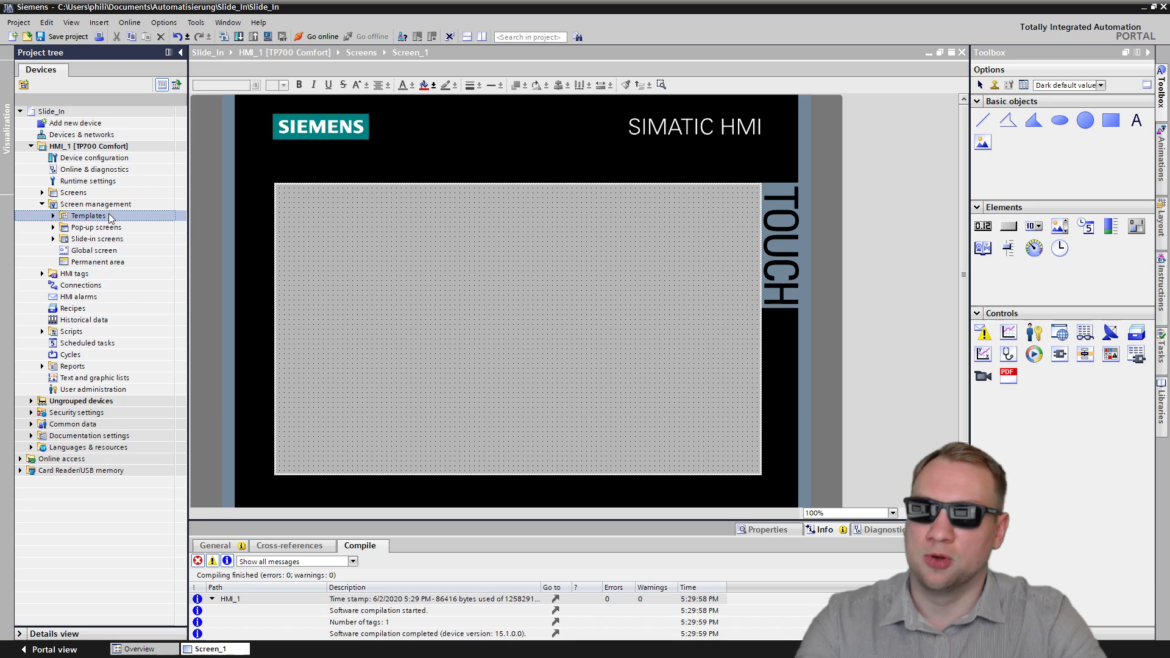
{"action": "left_click", "coordinate": [91, 227]}
{"action": "left_click", "coordinate": [94, 250]}
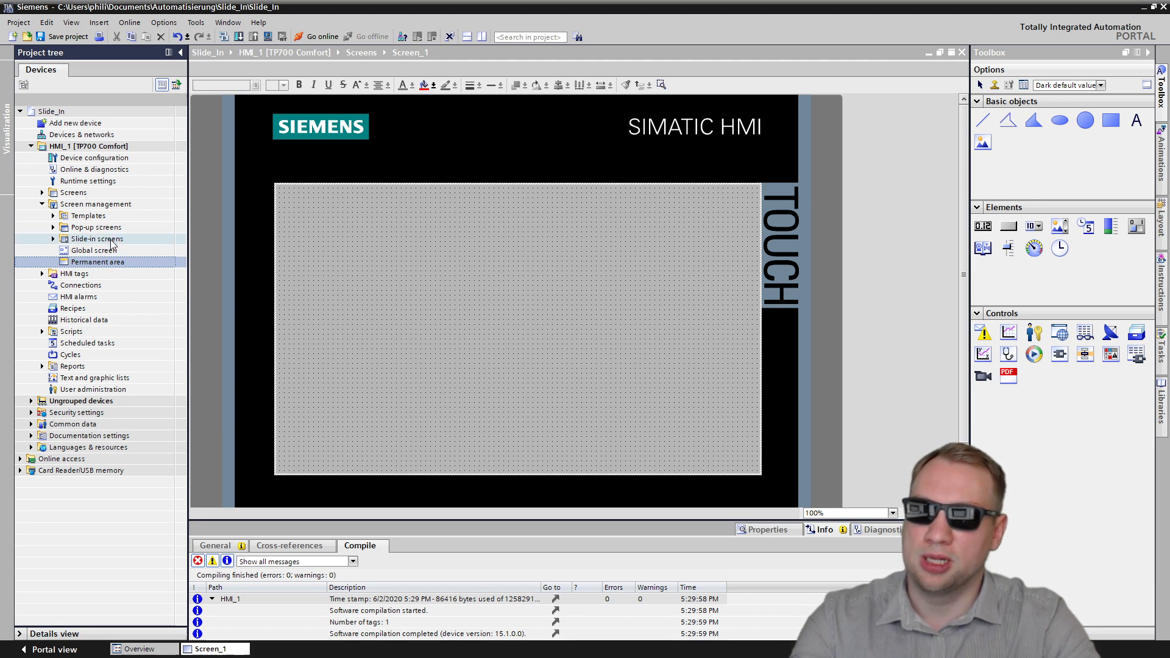
{"action": "left_click", "coordinate": [106, 239]}
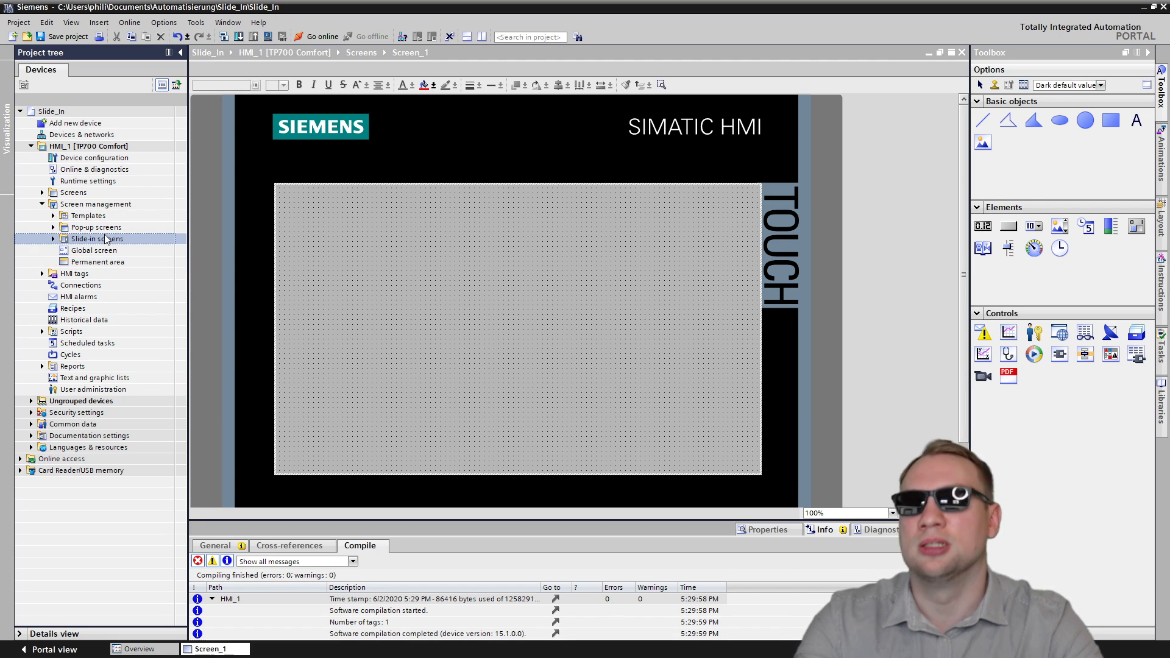
{"action": "left_click", "coordinate": [53, 239]}
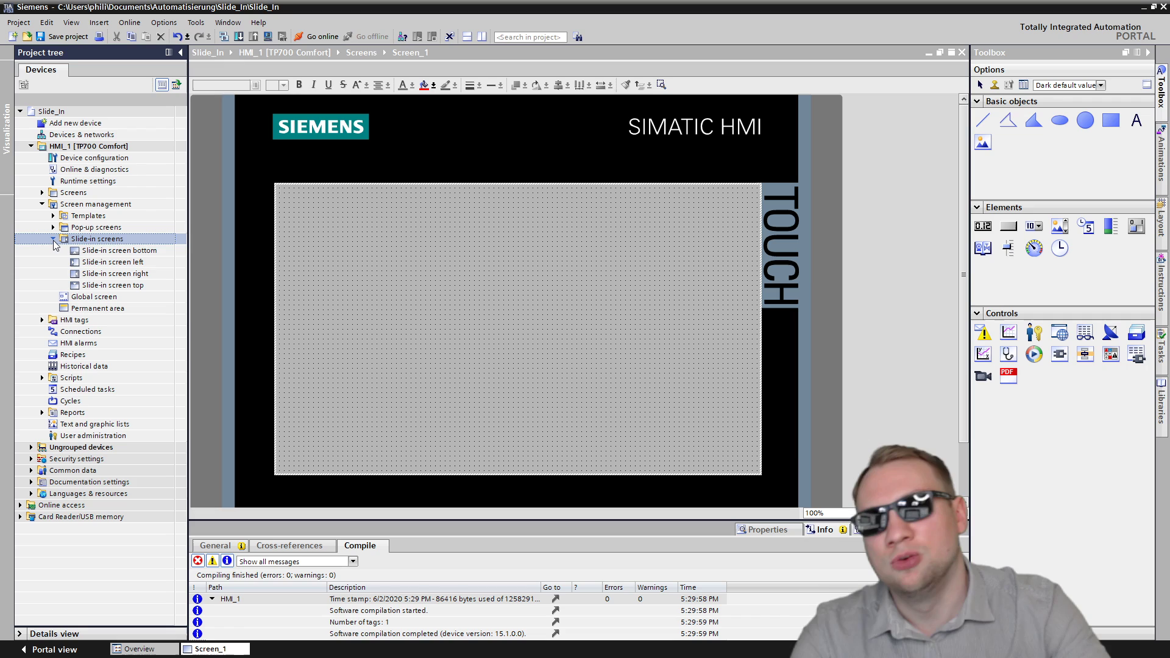
{"action": "left_click", "coordinate": [120, 252]}
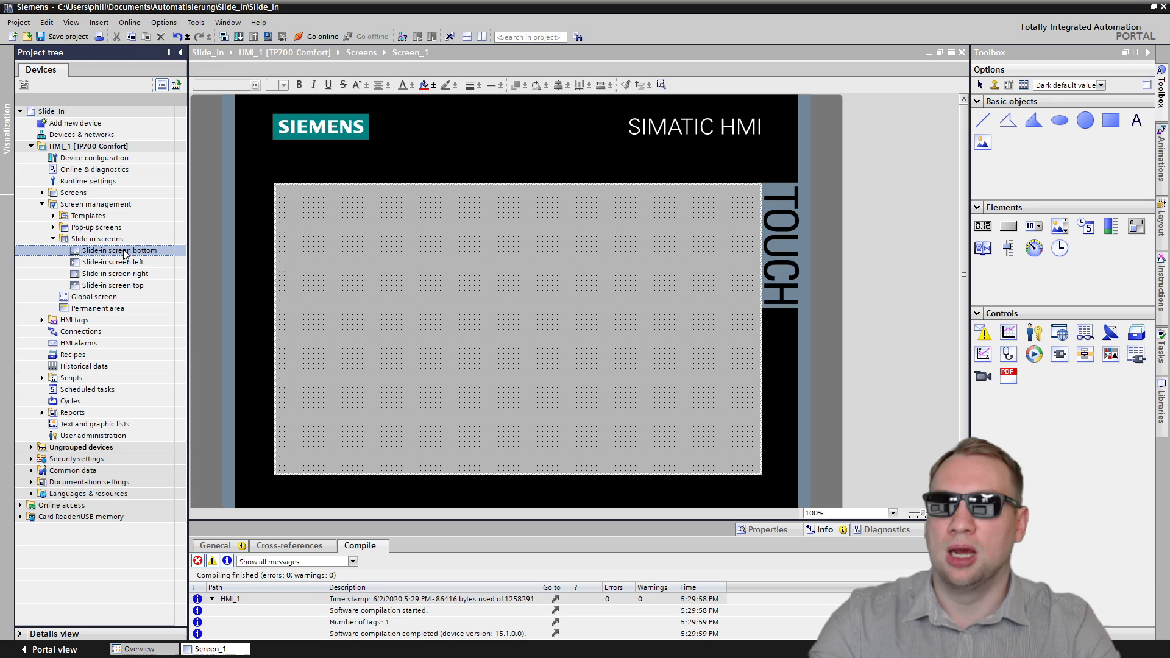
- Open the bottom, left, right and top slide-in screens as tabs, then return to the bottom one
{"action": "double_click", "coordinate": [124, 252]}
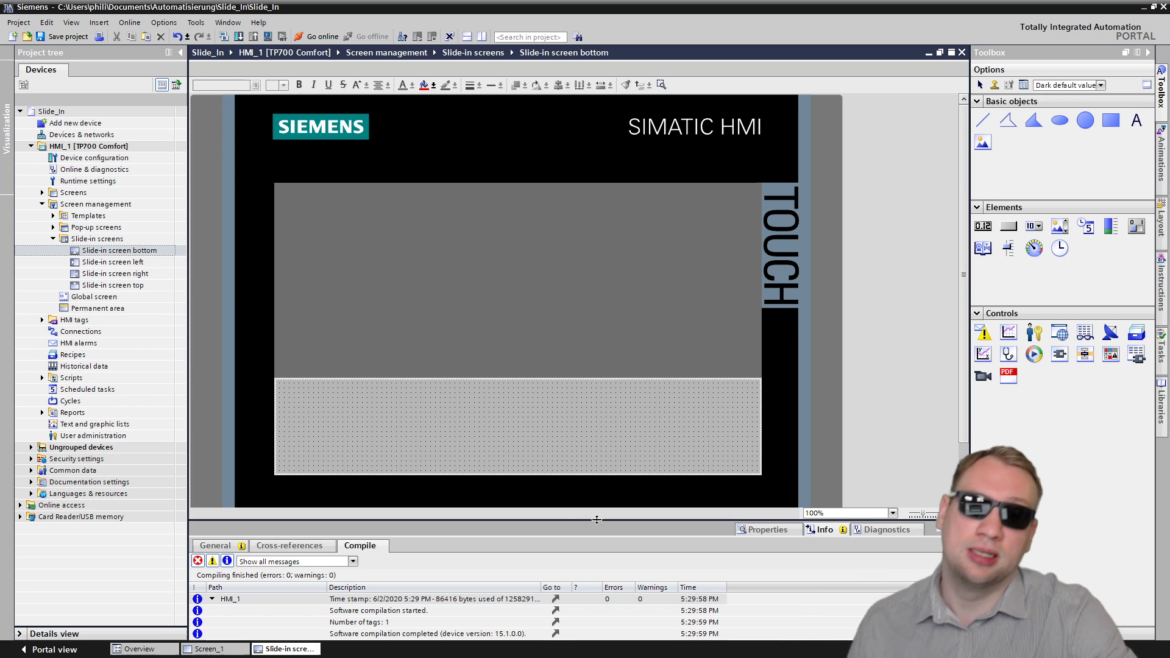
{"action": "double_click", "coordinate": [113, 262]}
{"action": "double_click", "coordinate": [131, 274]}
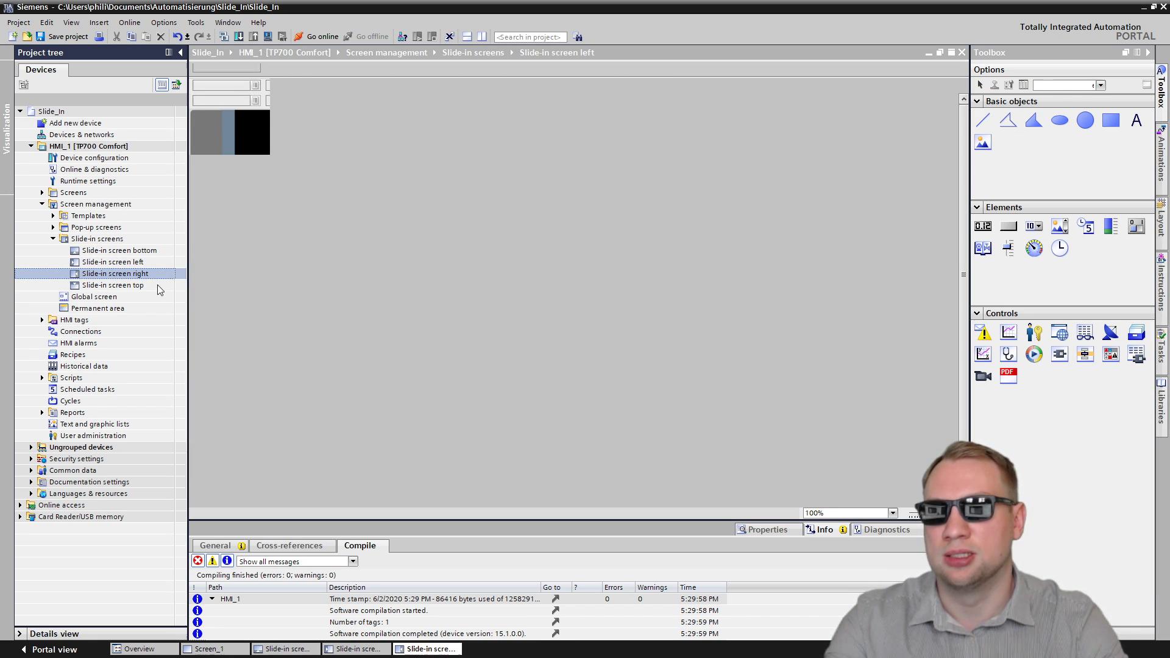
{"action": "double_click", "coordinate": [140, 287]}
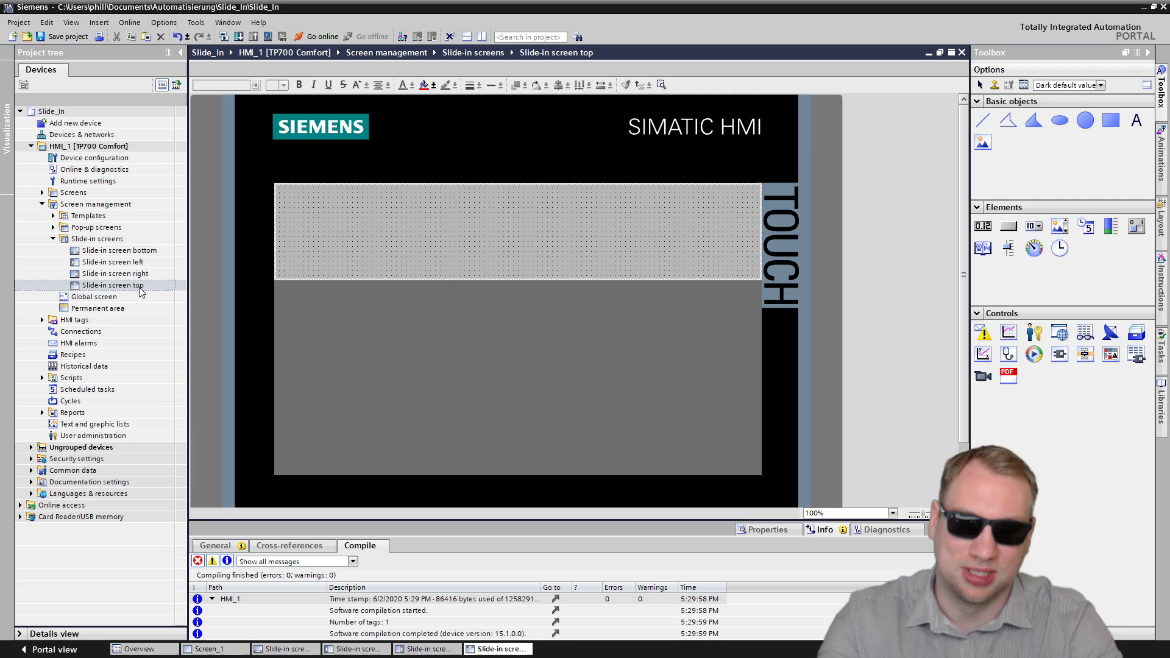
{"action": "double_click", "coordinate": [122, 251]}
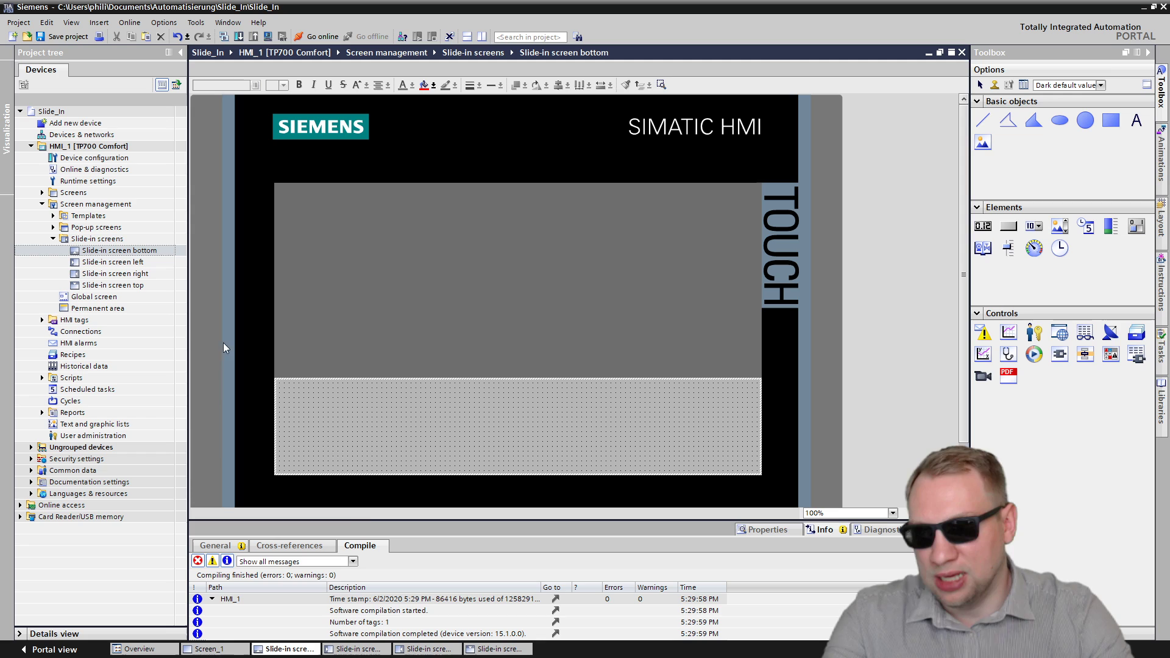
- Place a text field reading 'Hello from the bottom side!' in the bottom slide-in area
{"action": "scroll", "coordinate": [429, 396], "scroll_direction": "down", "scroll_amount": 2}
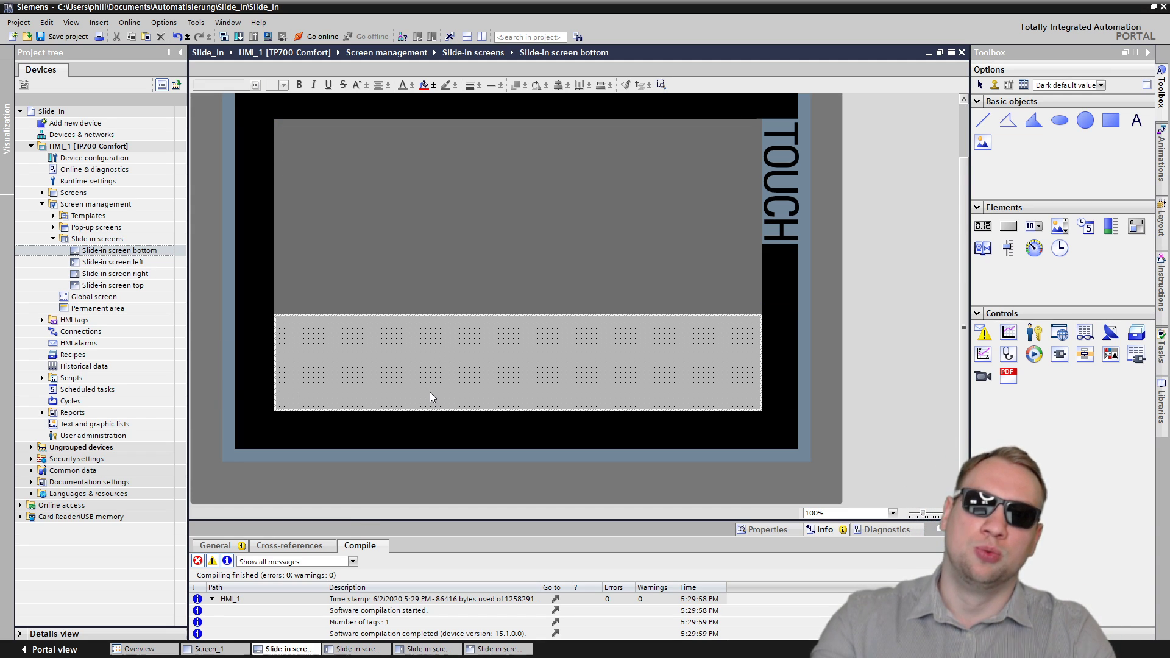
{"action": "left_click", "coordinate": [984, 227]}
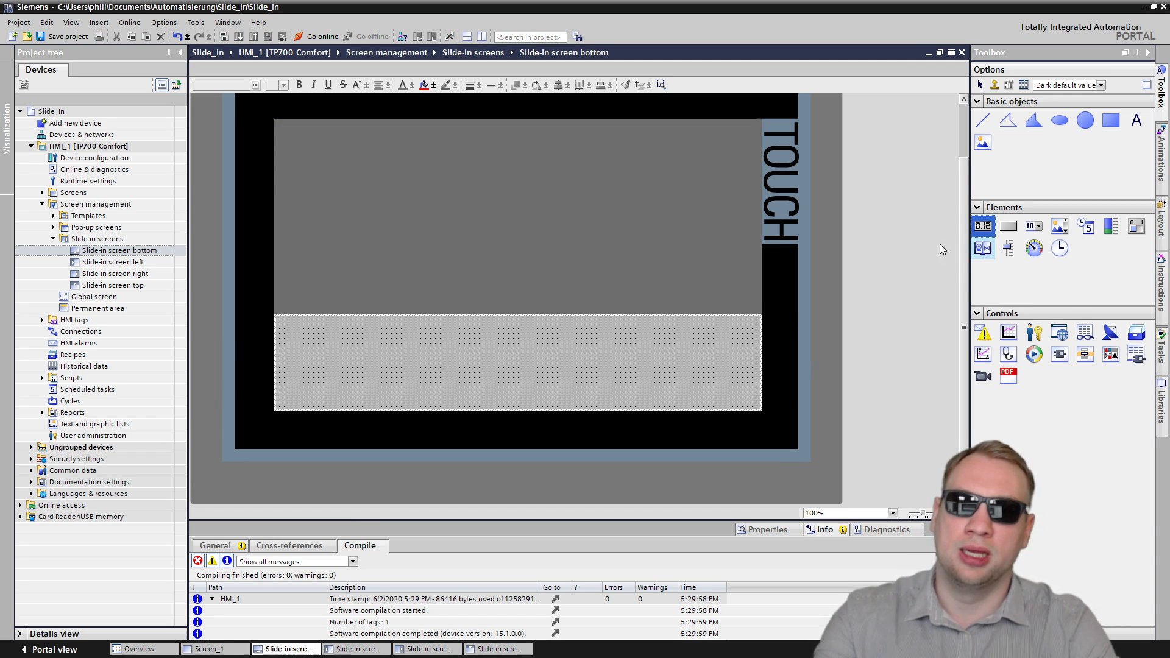
{"action": "left_click", "coordinate": [1137, 120]}
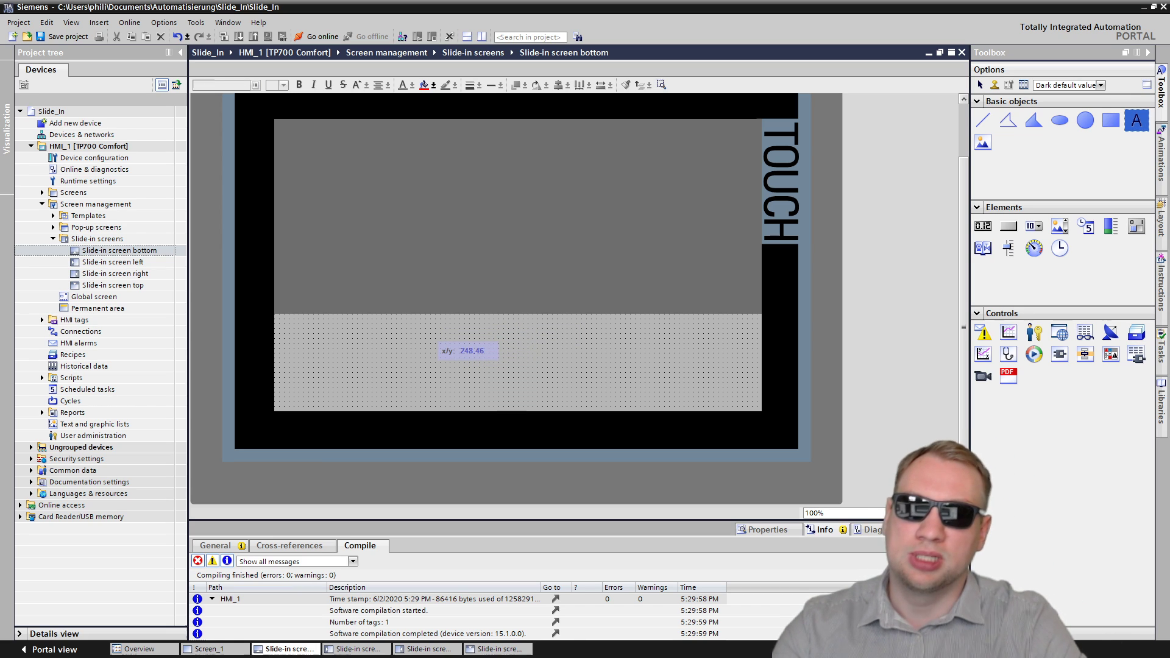
{"action": "left_click", "coordinate": [425, 342]}
{"action": "type", "text": "Hell"}
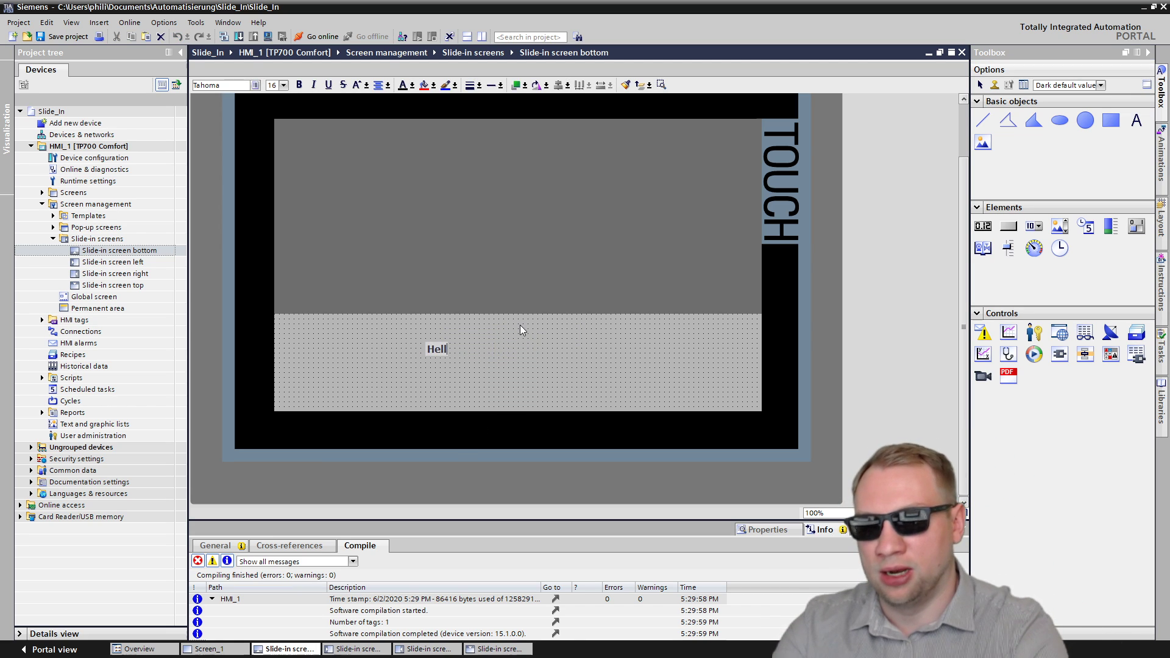
{"action": "type", "text": "o from the "}
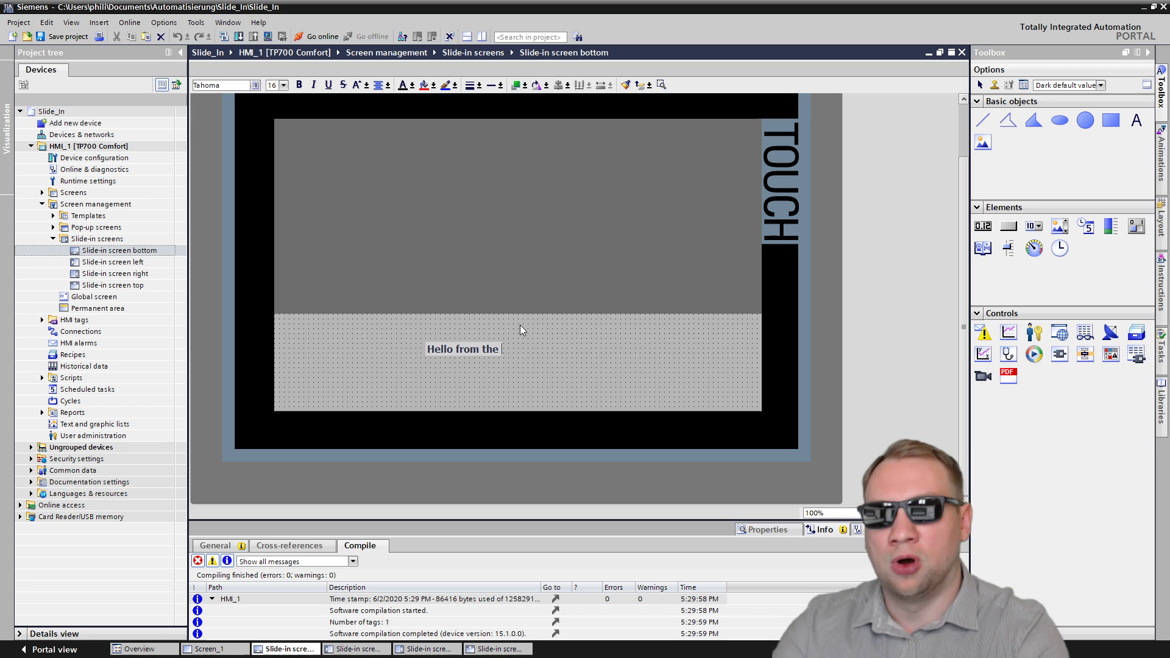
{"action": "type", "text": "bottom side"}
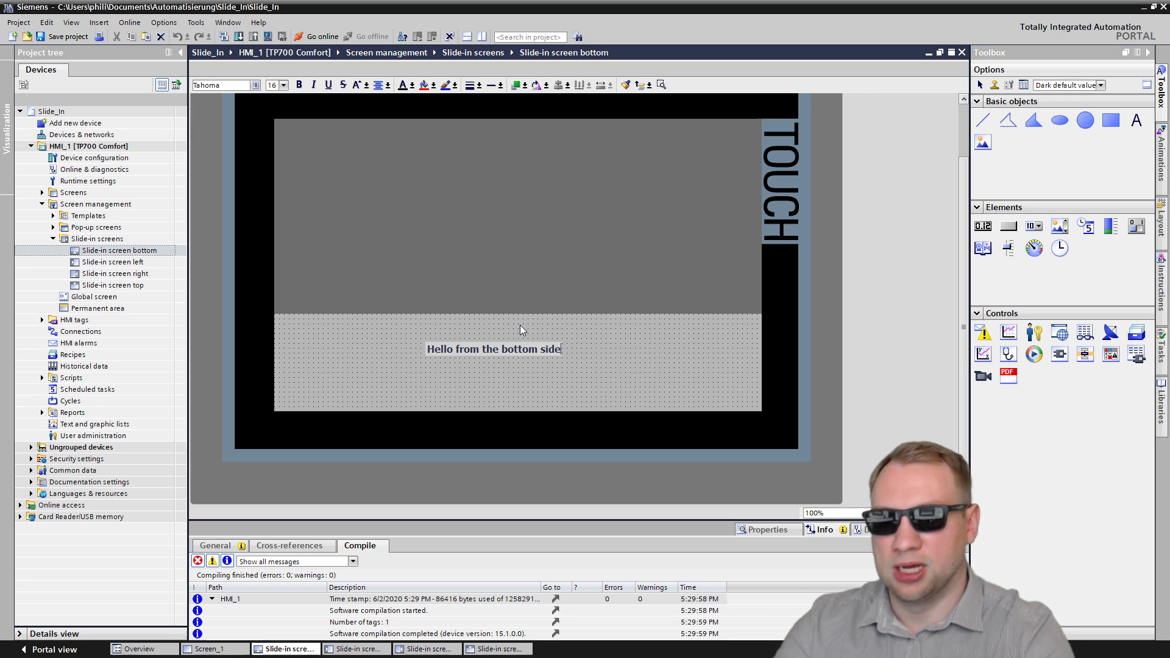
{"action": "type", "text": "!"}
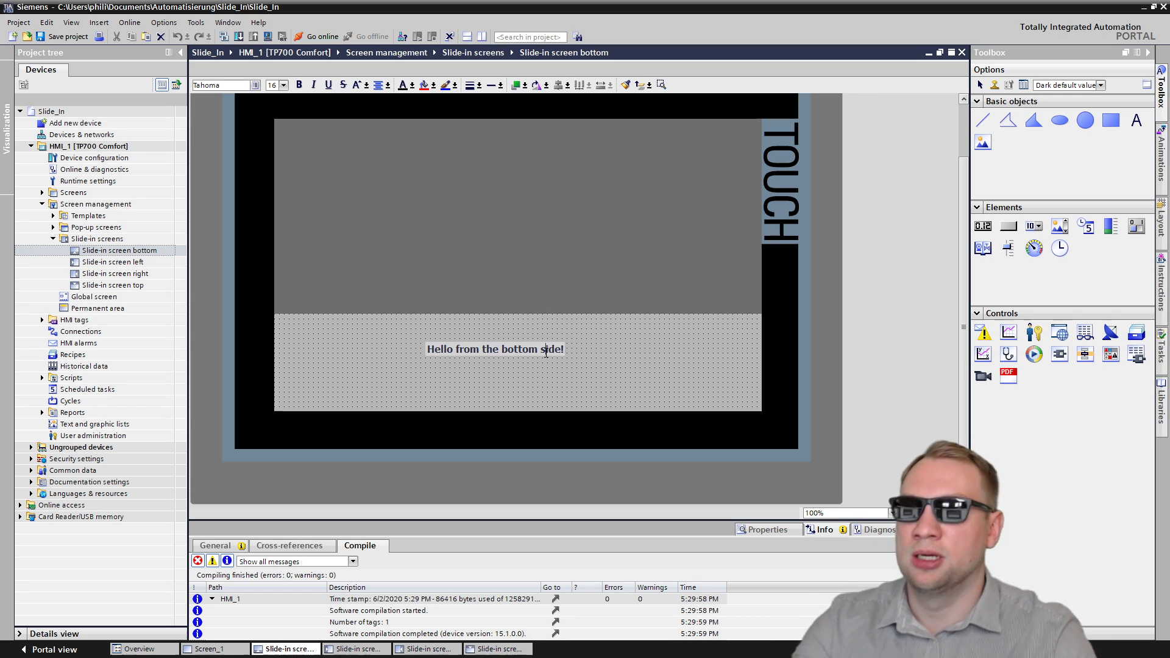
{"action": "key", "text": "Escape"}
- Set the label's font size to 36 and centre it in the slide-in area
{"action": "left_click", "coordinate": [284, 86]}
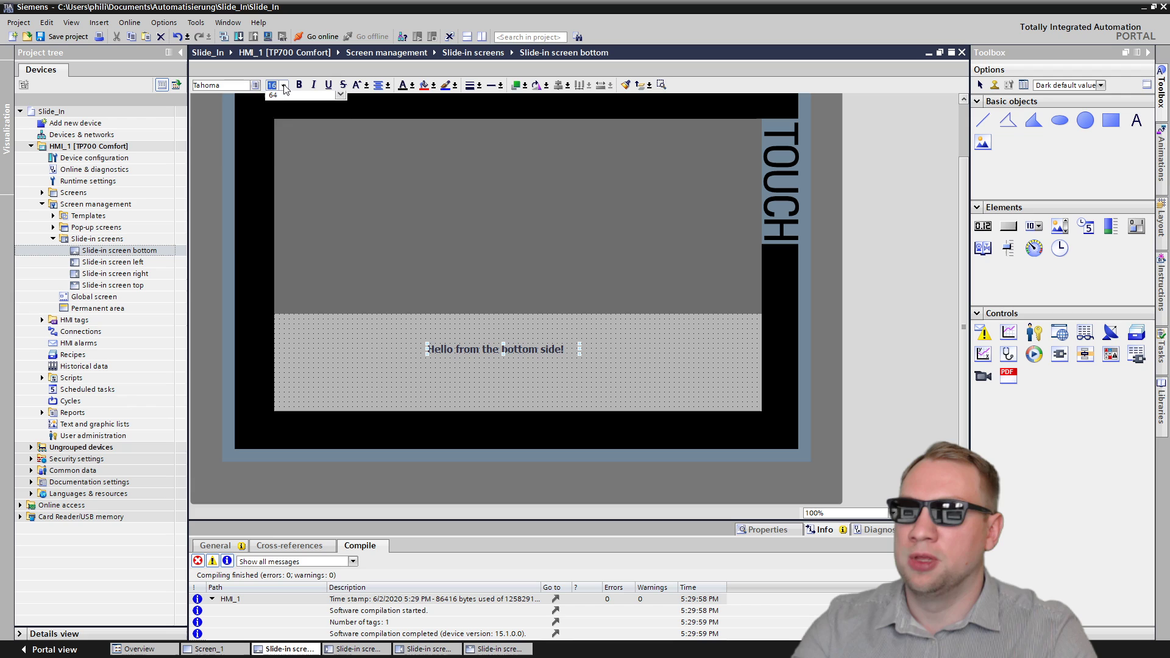
{"action": "left_click", "coordinate": [294, 172]}
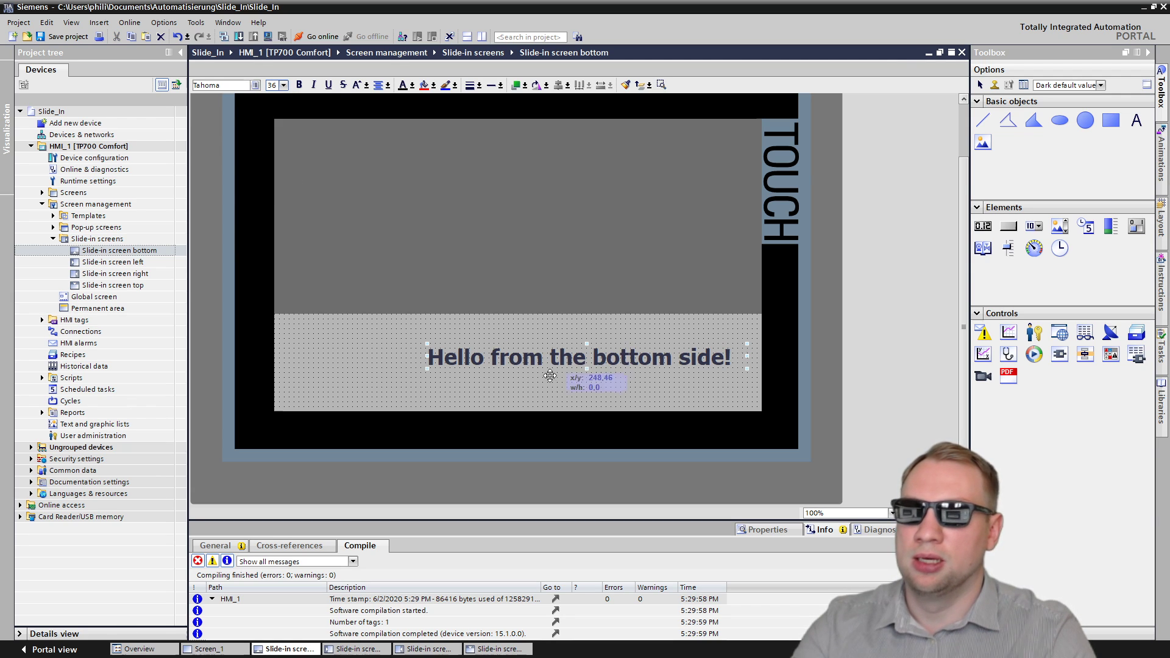
{"action": "left_click_drag", "start_coordinate": [550, 376], "coordinate": [489, 378]}
{"action": "left_click", "coordinate": [745, 332]}
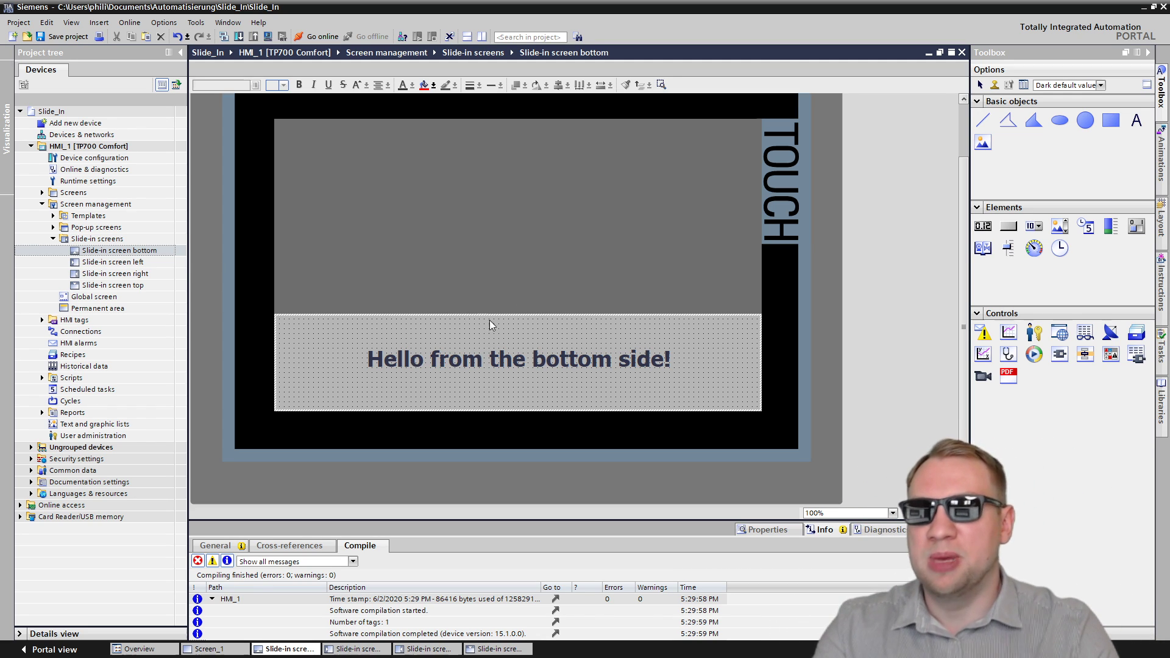
{"action": "left_click", "coordinate": [91, 146]}
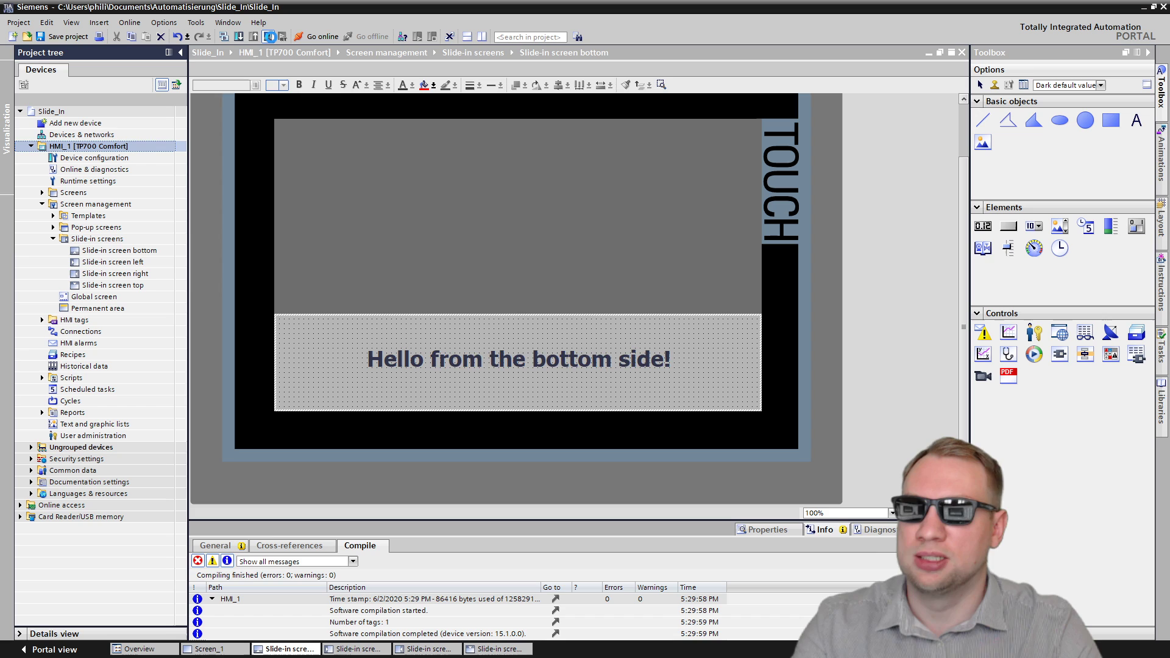
- Compile HMI_1 and run the WinCC Runtime simulation, then close the runtime window
{"action": "left_click", "coordinate": [269, 37]}
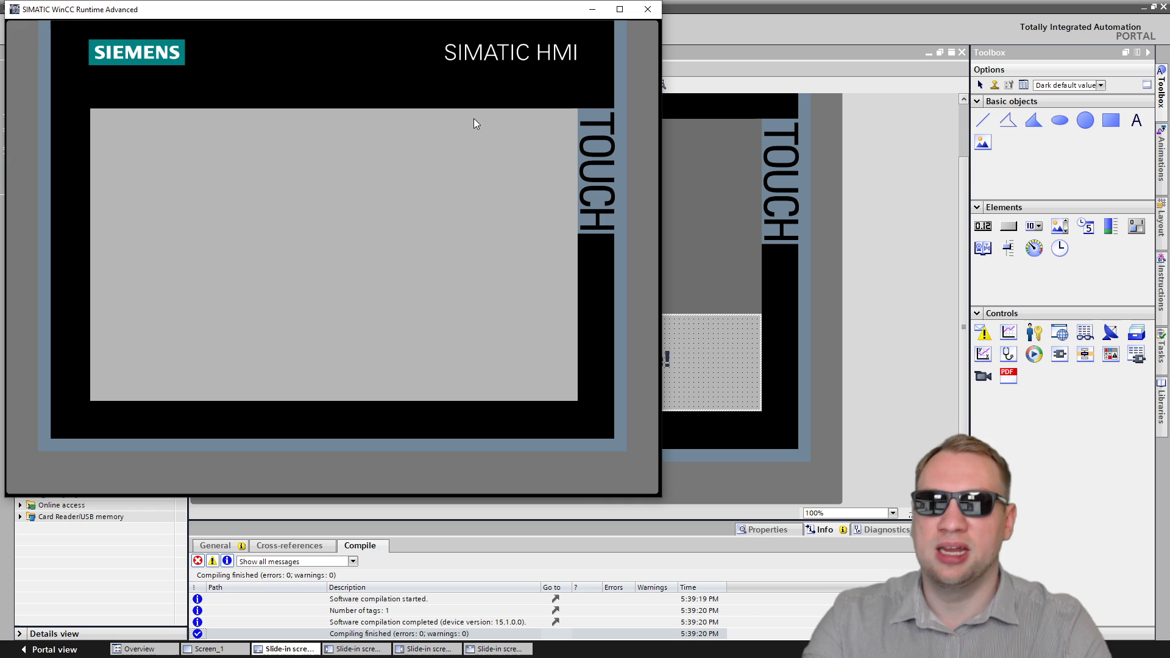
{"action": "left_click_drag", "start_coordinate": [373, 14], "coordinate": [458, 47]}
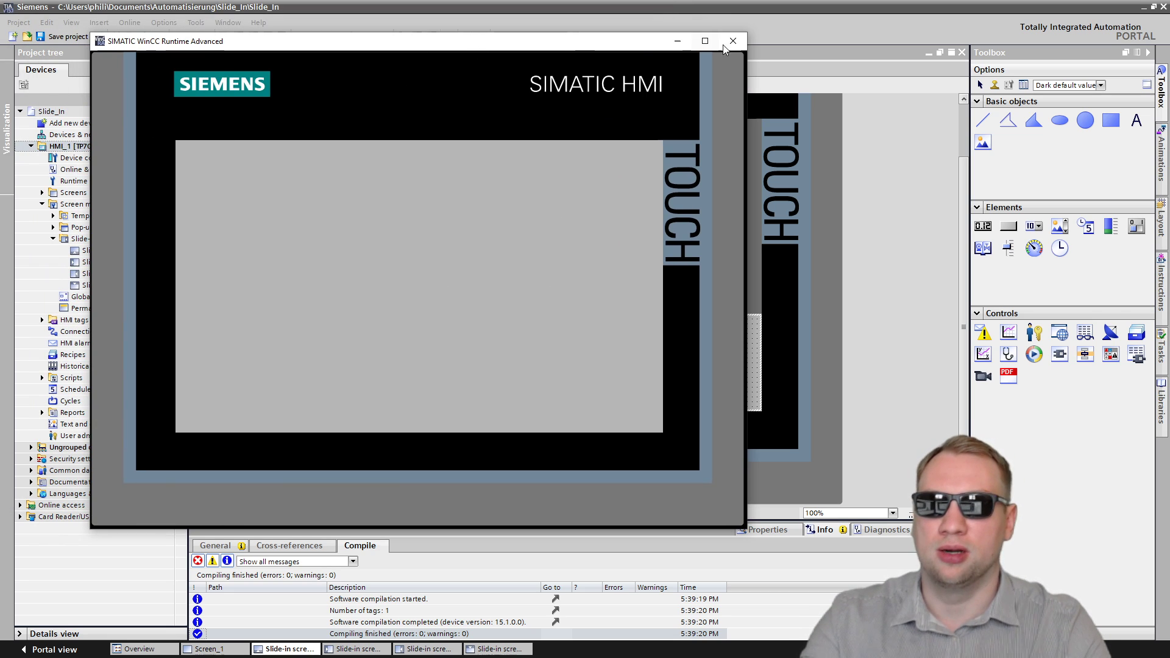
{"action": "left_click", "coordinate": [733, 44]}
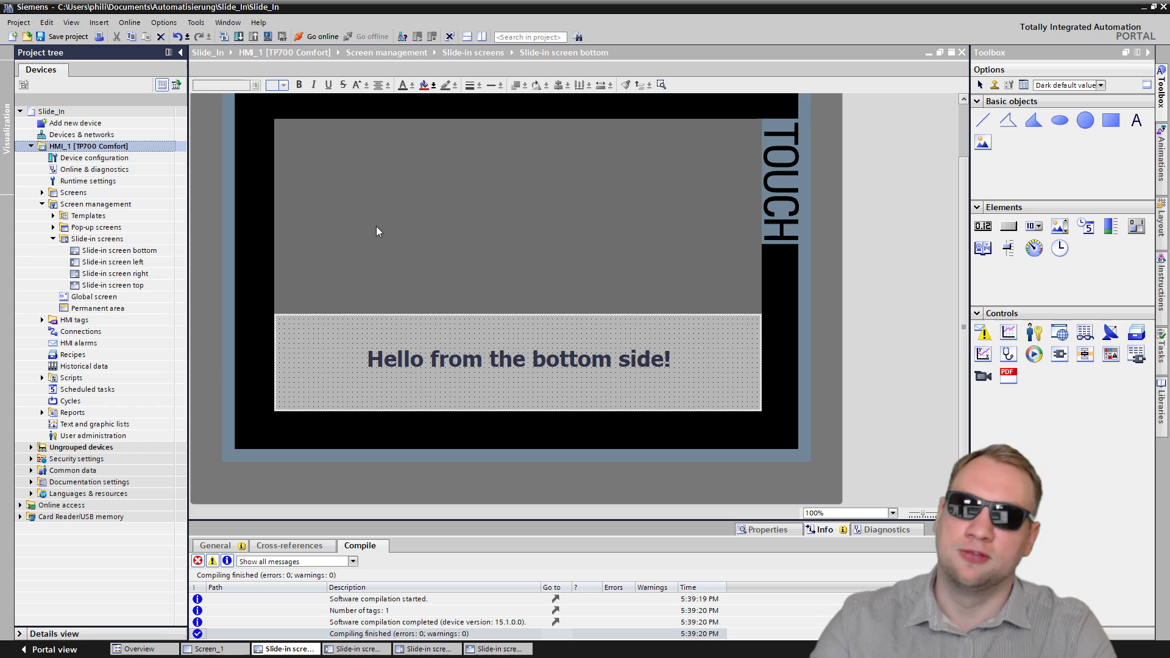
- Select the bottom slide-in screen and show its properties in an enlarged properties panel
{"action": "left_click", "coordinate": [131, 250]}
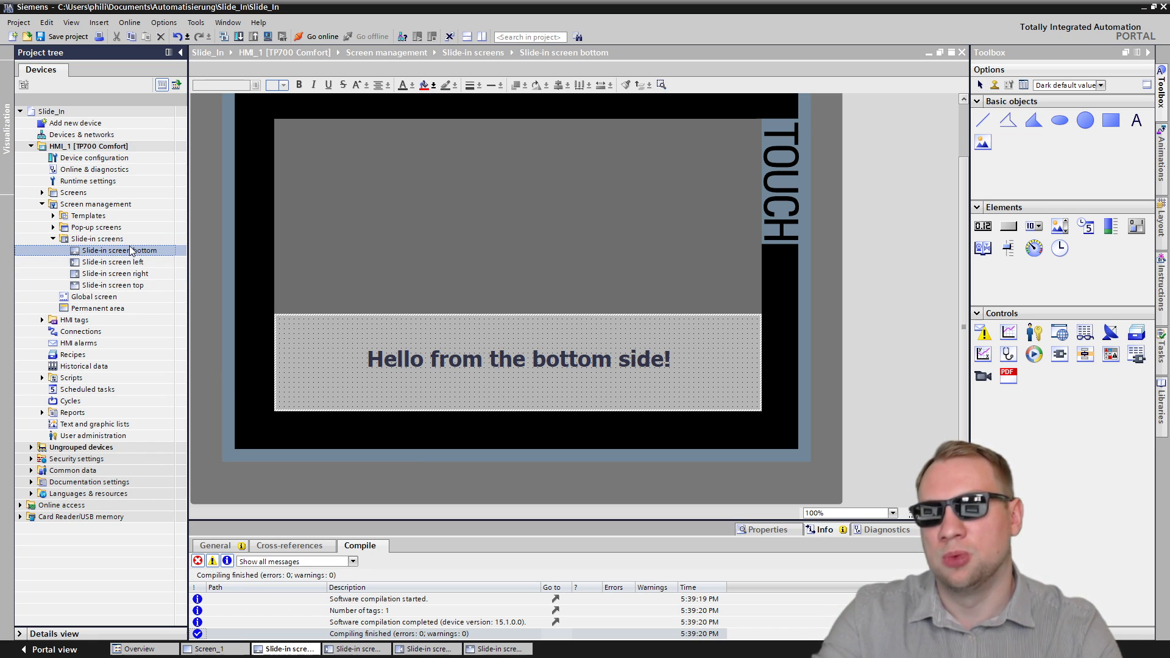
{"action": "left_click", "coordinate": [775, 533]}
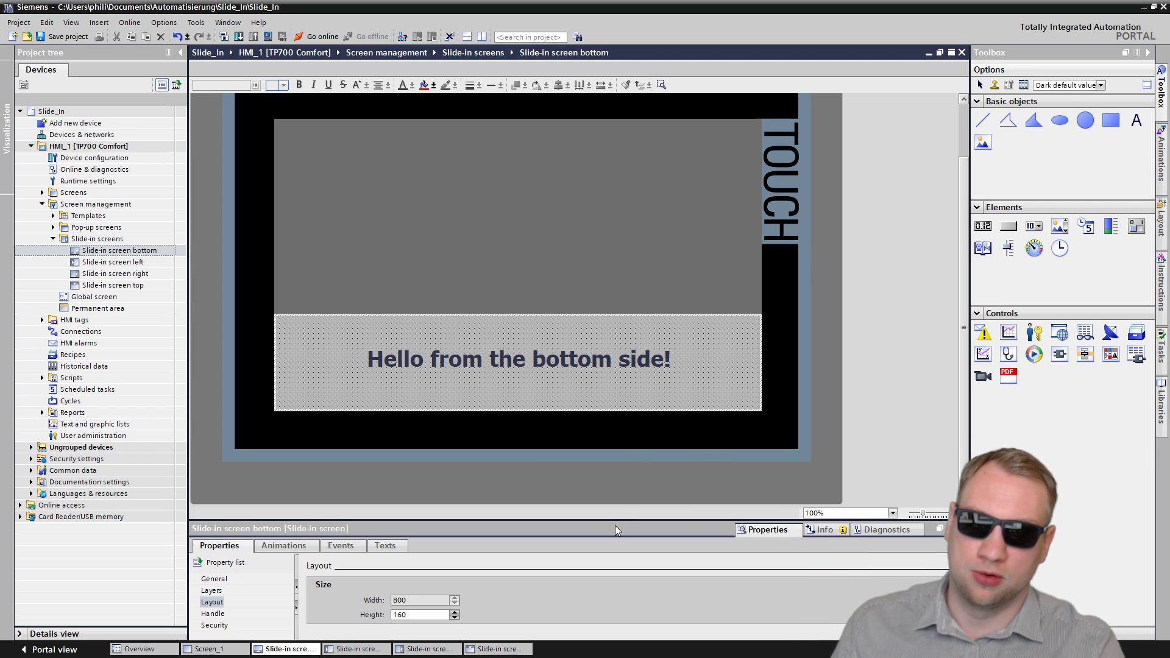
{"action": "left_click_drag", "start_coordinate": [616, 525], "coordinate": [611, 434]}
{"action": "left_click", "coordinate": [576, 358]}
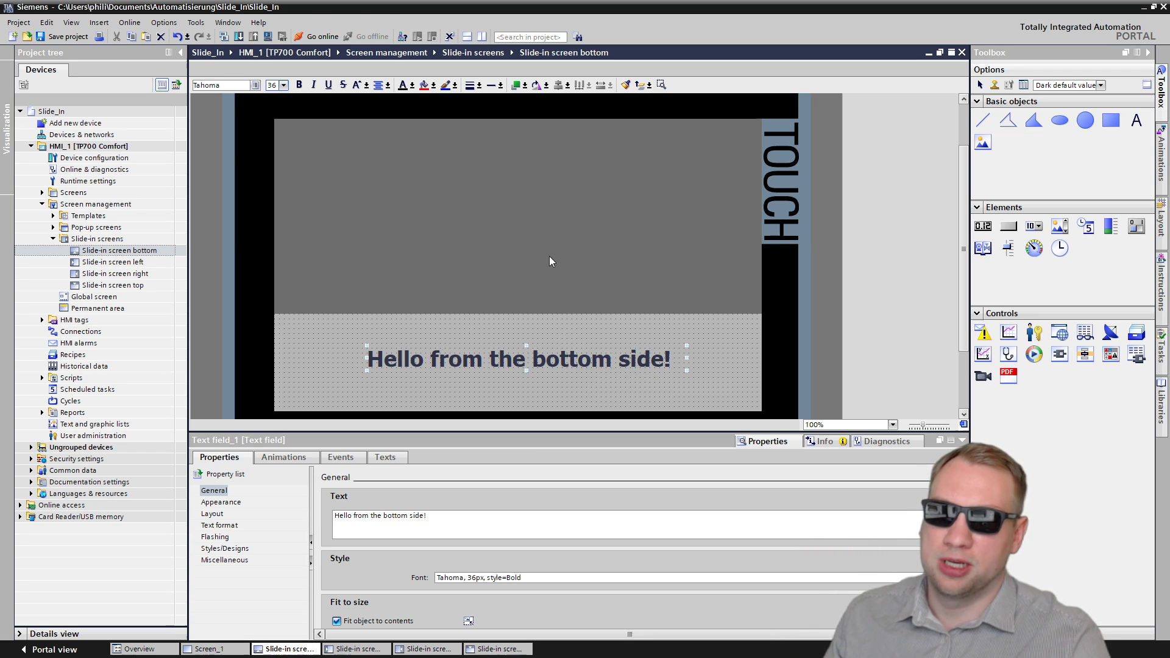
{"action": "left_click", "coordinate": [296, 358]}
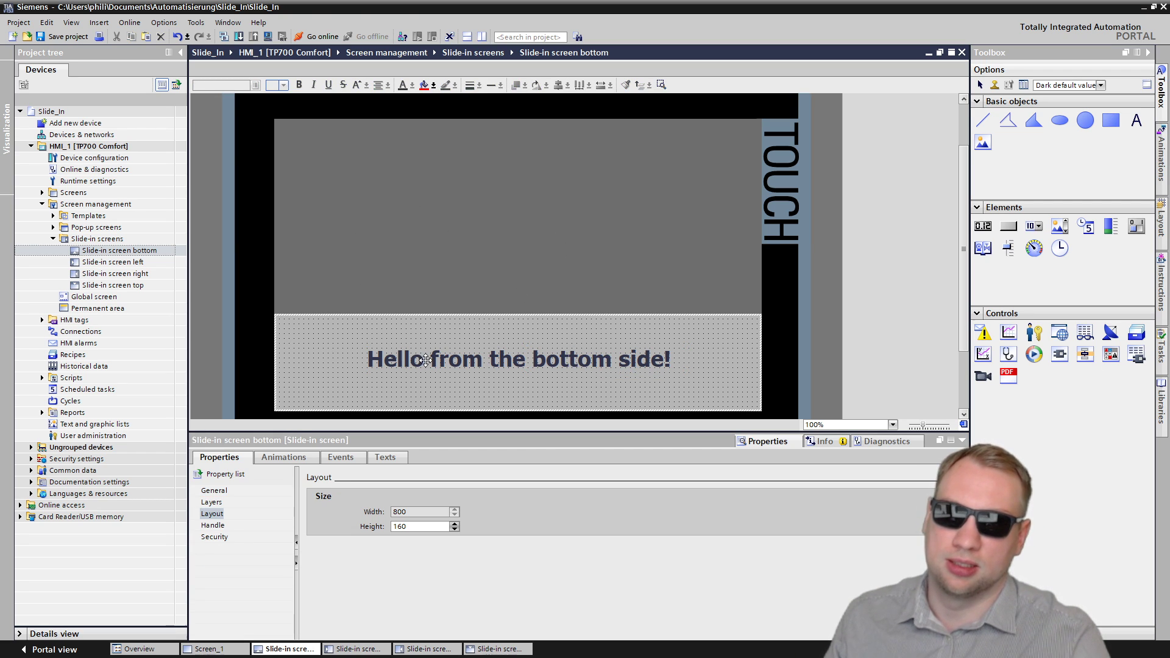
{"action": "left_click", "coordinate": [306, 359]}
{"action": "left_click", "coordinate": [291, 345]}
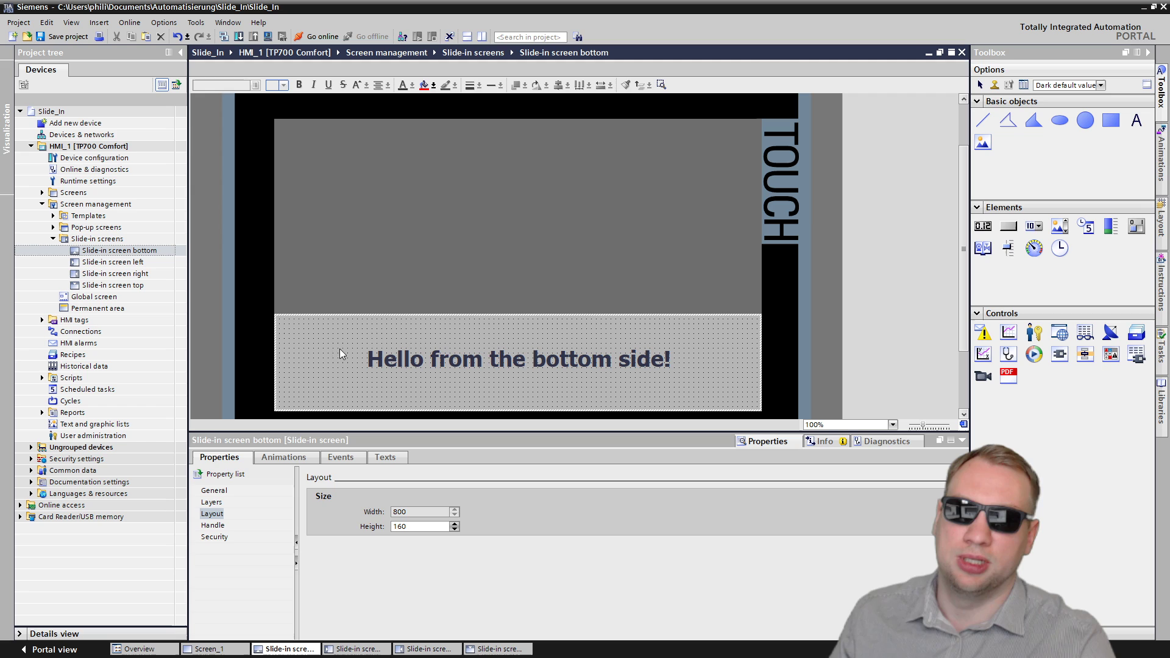
- Reduce the bottom slide-in screen's height to 147
{"action": "left_click", "coordinate": [452, 352]}
{"action": "left_click", "coordinate": [345, 365]}
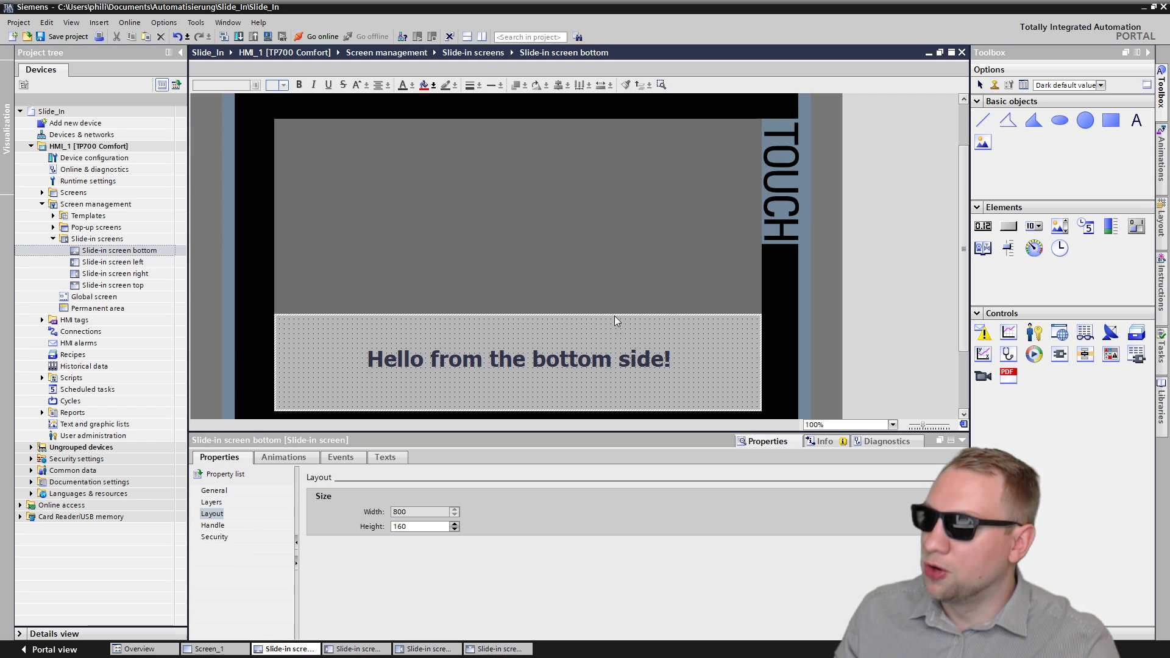
{"action": "left_click", "coordinate": [448, 361]}
{"action": "left_click", "coordinate": [276, 368]}
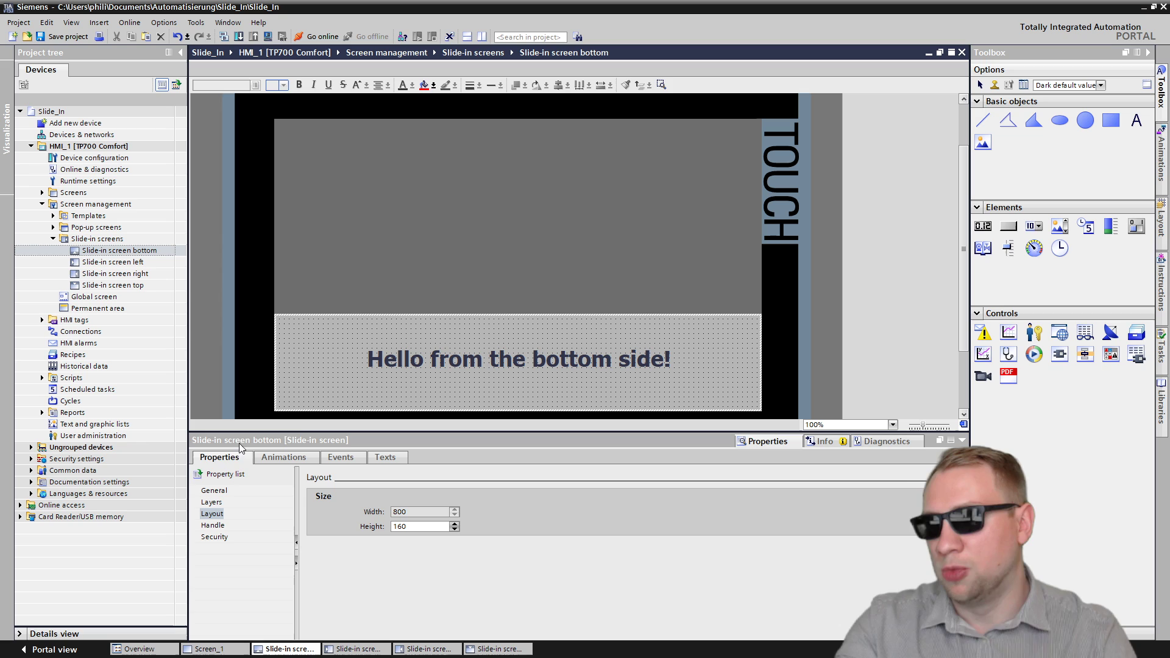
{"action": "left_click_drag", "start_coordinate": [459, 532], "coordinate": [456, 532]}
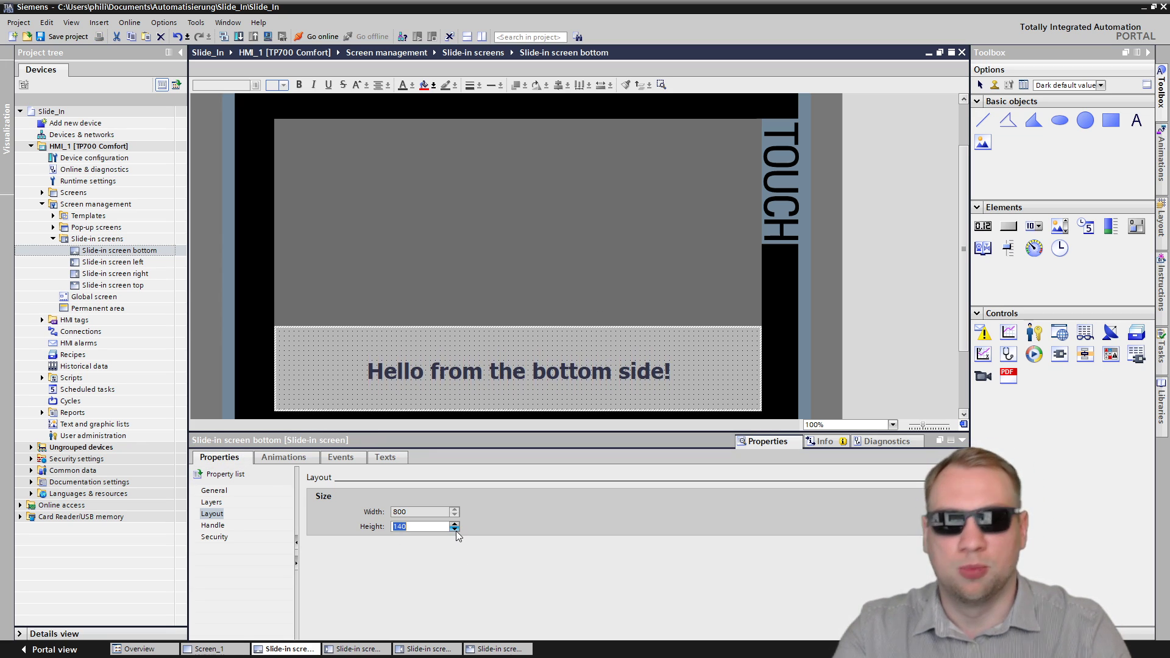
- Set the bottom slide-in screen's background colour to 150,150,150
{"action": "left_click", "coordinate": [214, 492]}
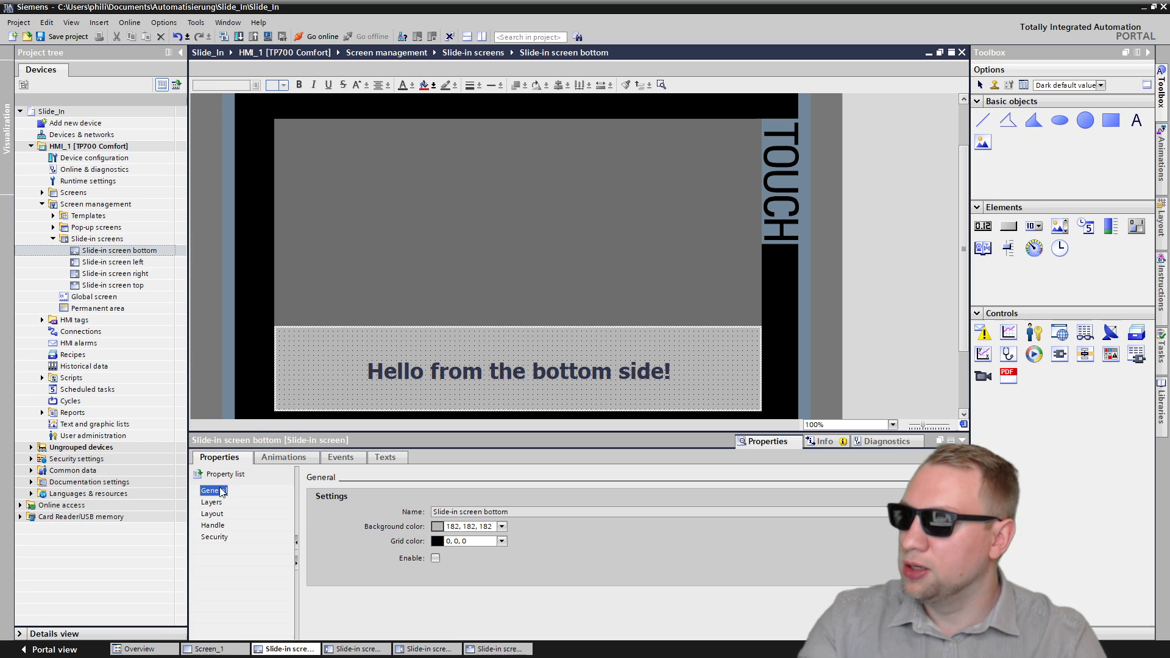
{"action": "left_click", "coordinate": [501, 527]}
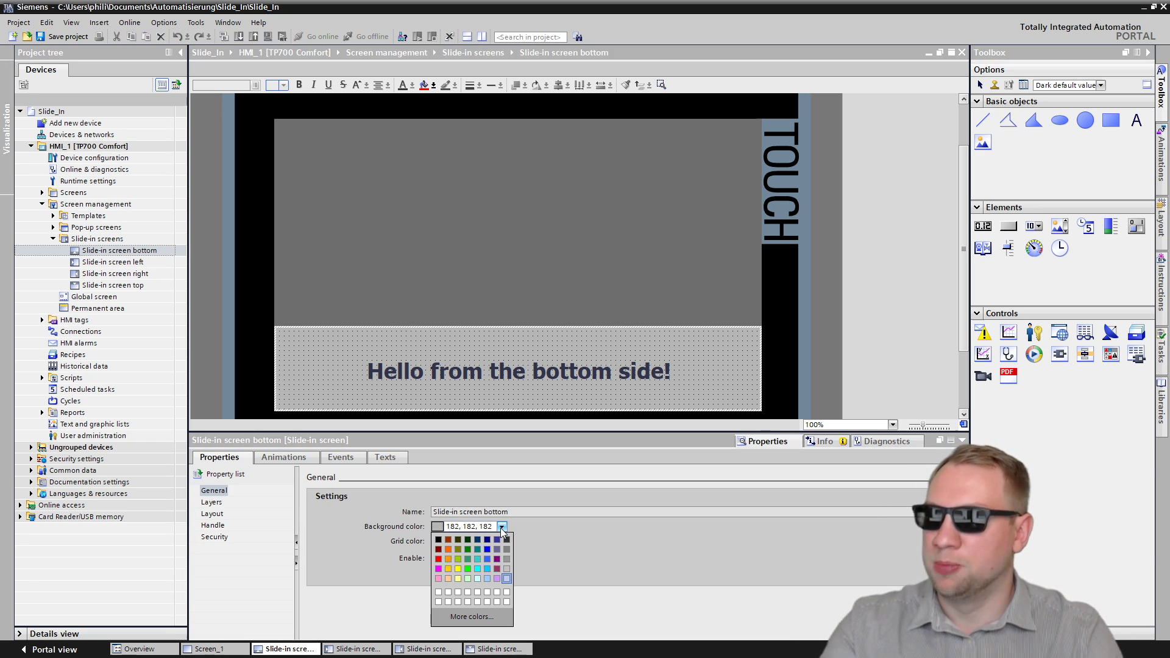
{"action": "left_click", "coordinate": [507, 569]}
{"action": "left_click", "coordinate": [502, 526]}
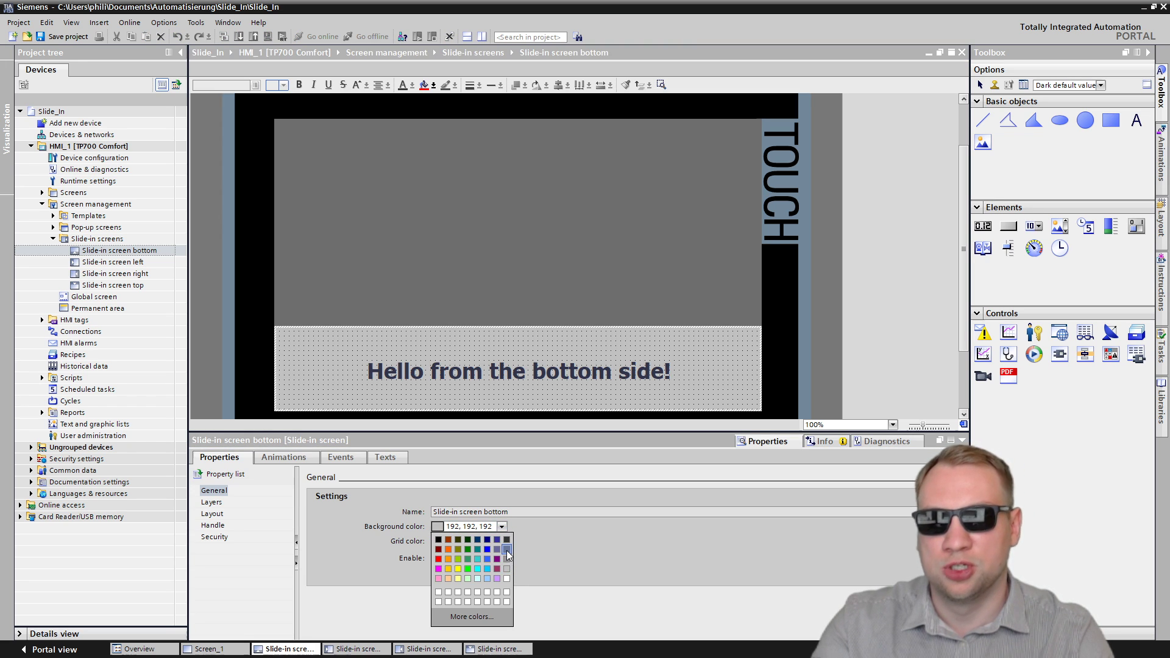
{"action": "left_click", "coordinate": [506, 551]}
{"action": "left_click", "coordinate": [502, 527]}
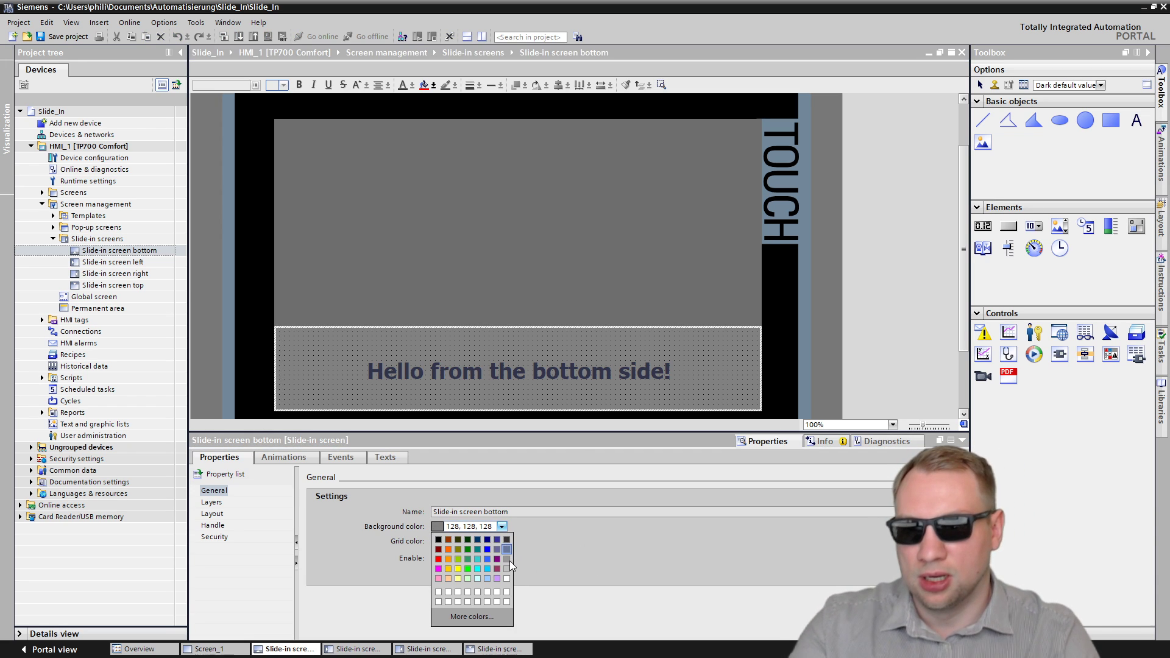
{"action": "left_click", "coordinate": [507, 560]}
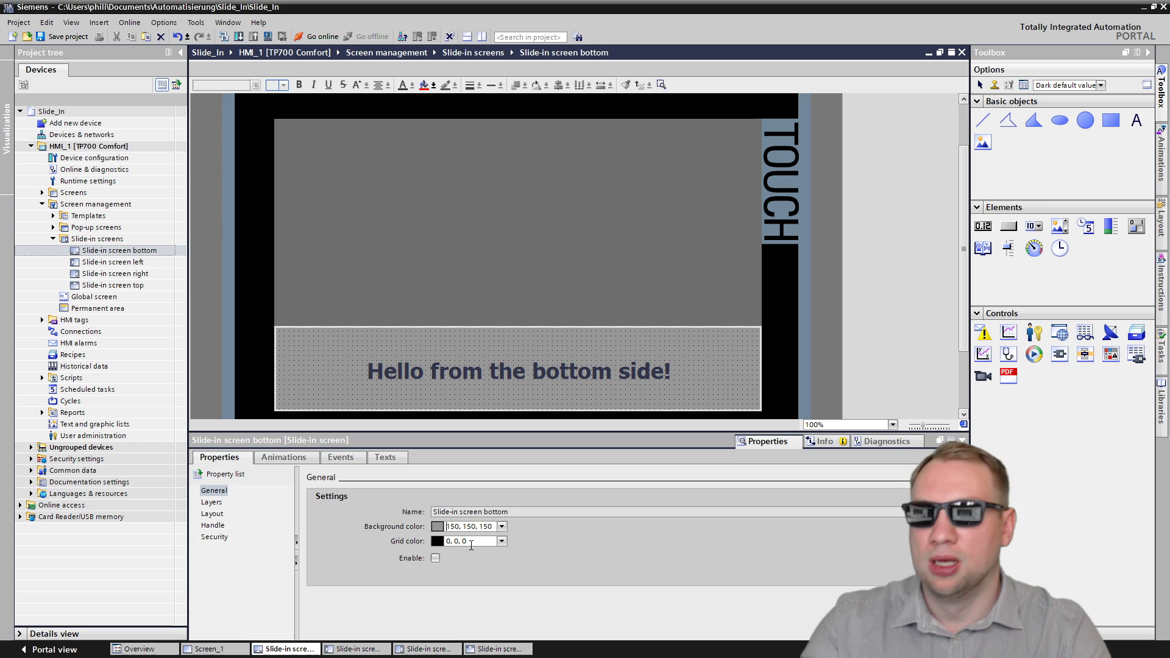
- Enable the bottom slide-in screen and compile HMI_1 to start the simulation
{"action": "left_click", "coordinate": [436, 559]}
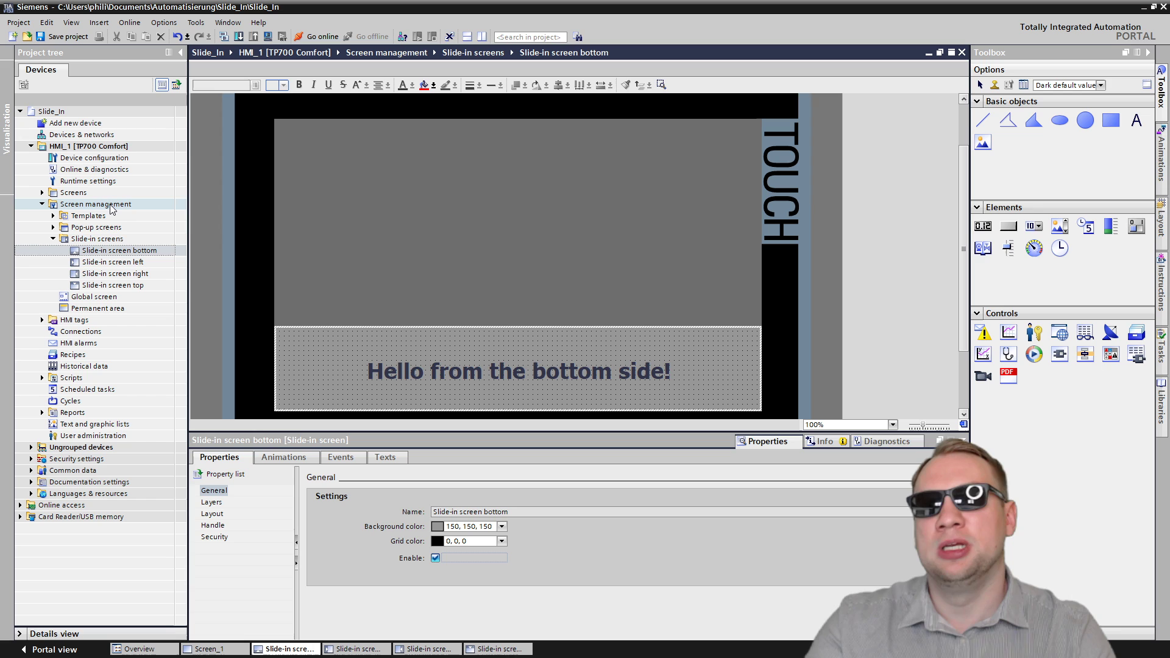
{"action": "left_click", "coordinate": [114, 149]}
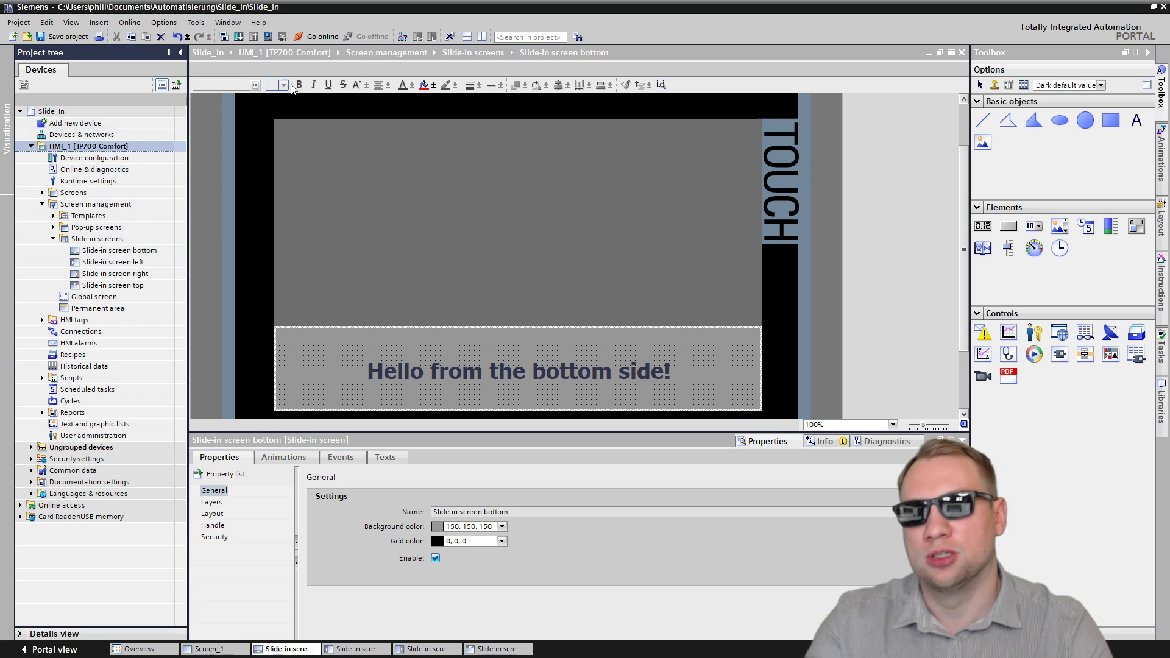
{"action": "left_click", "coordinate": [268, 36]}
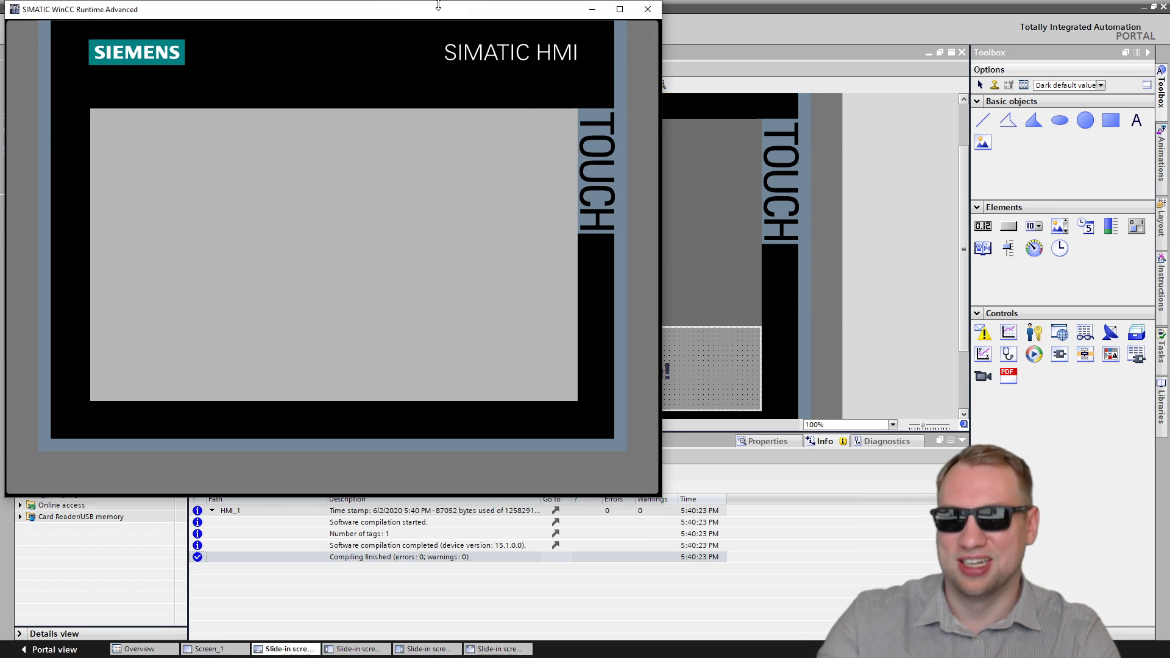
- Slide the bottom 'Hello' screen up and down several times in runtime, then close the simulation
{"action": "left_click_drag", "start_coordinate": [440, 12], "coordinate": [632, 36]}
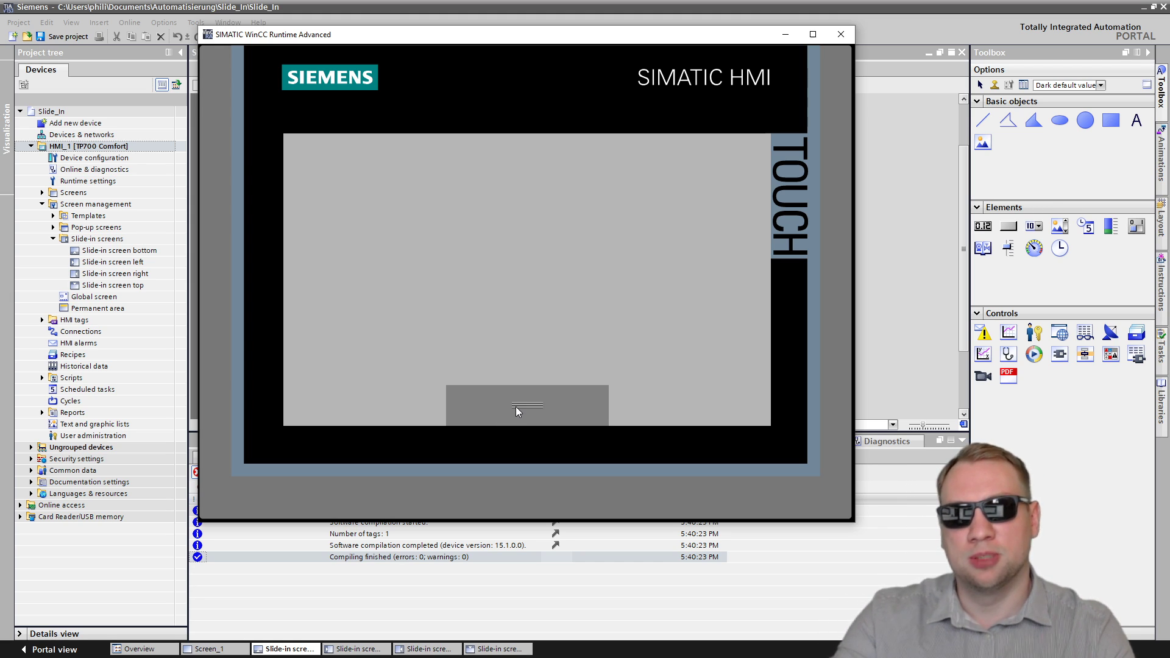
{"action": "left_click", "coordinate": [516, 407]}
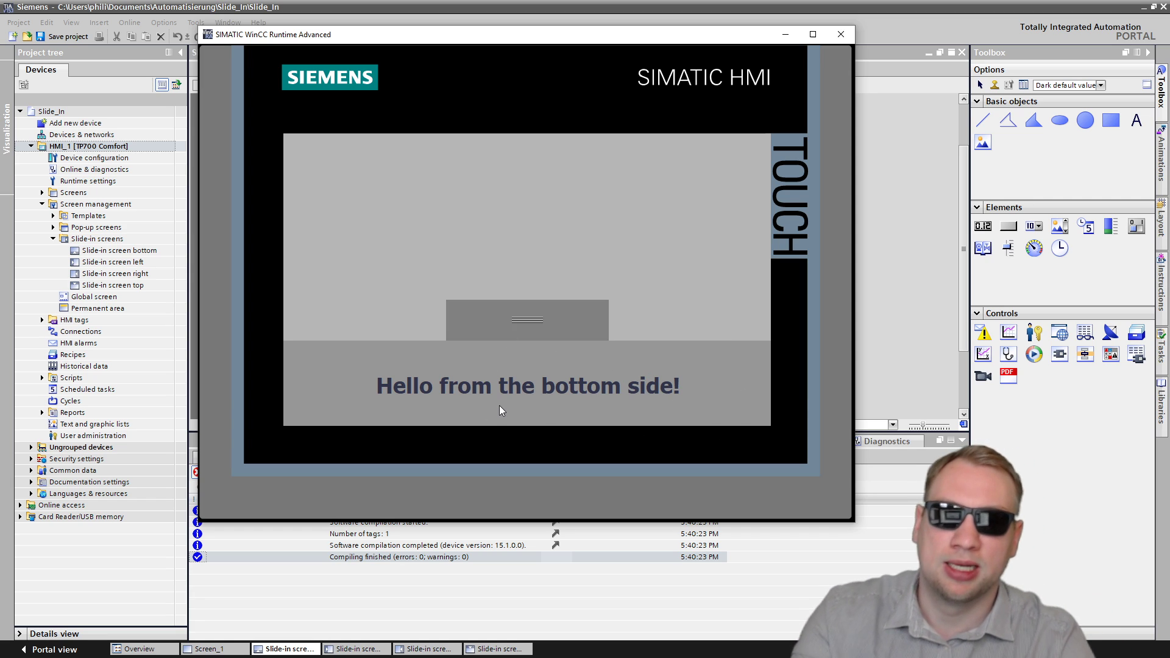
{"action": "left_click", "coordinate": [518, 320]}
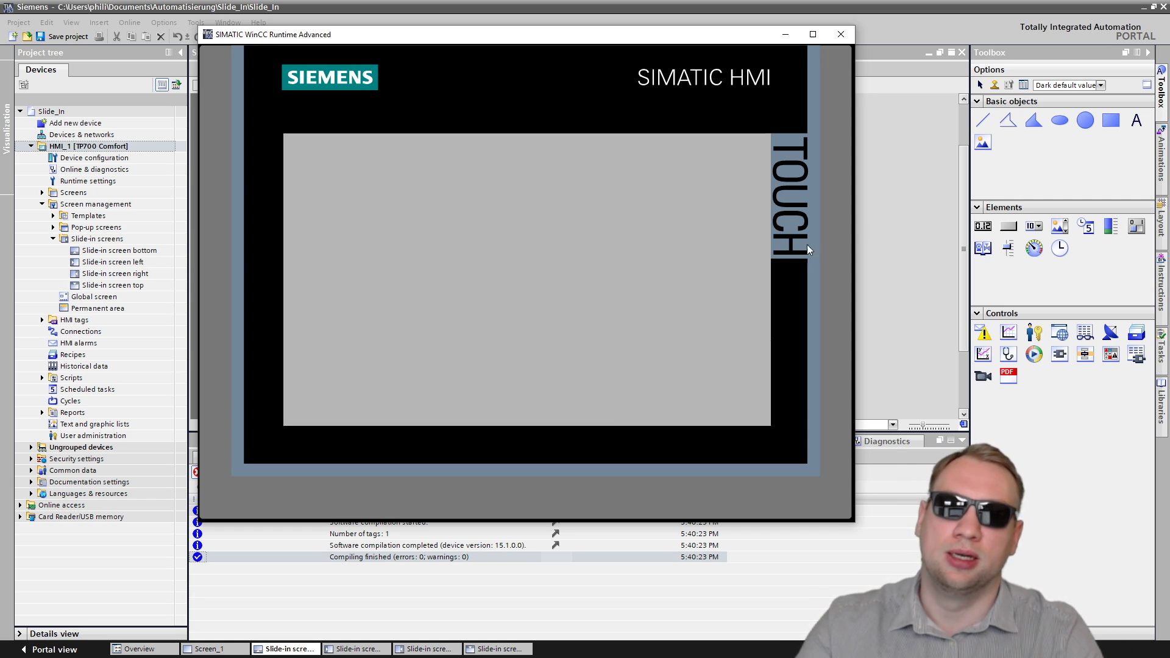
{"action": "left_click", "coordinate": [550, 411]}
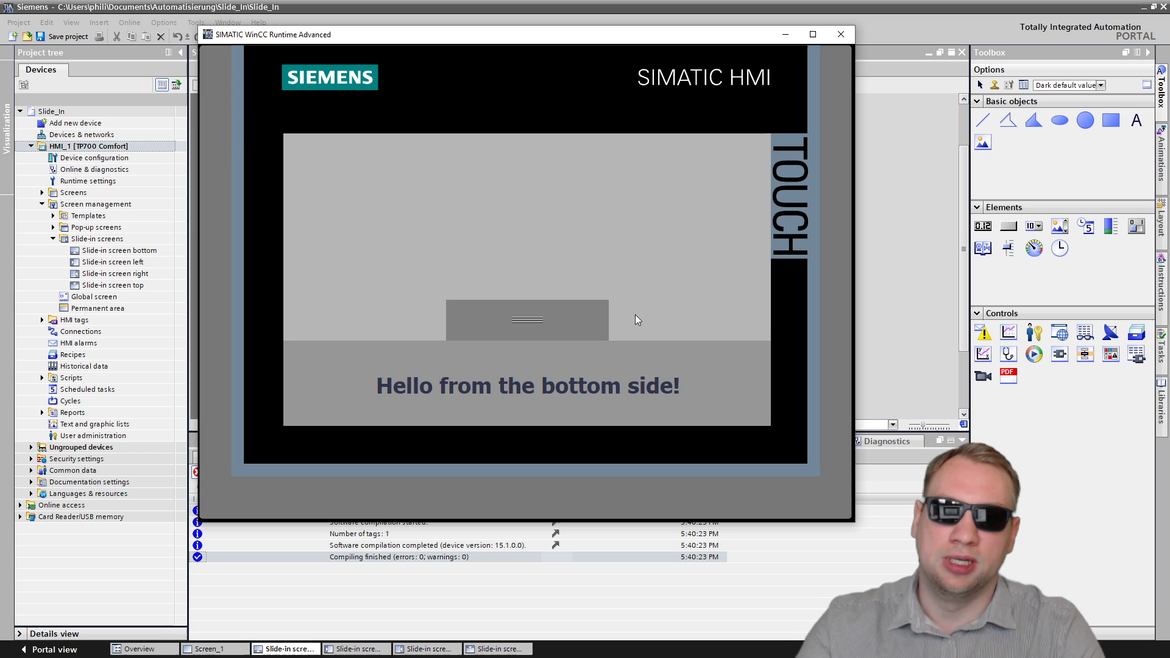
{"action": "left_click", "coordinate": [511, 324]}
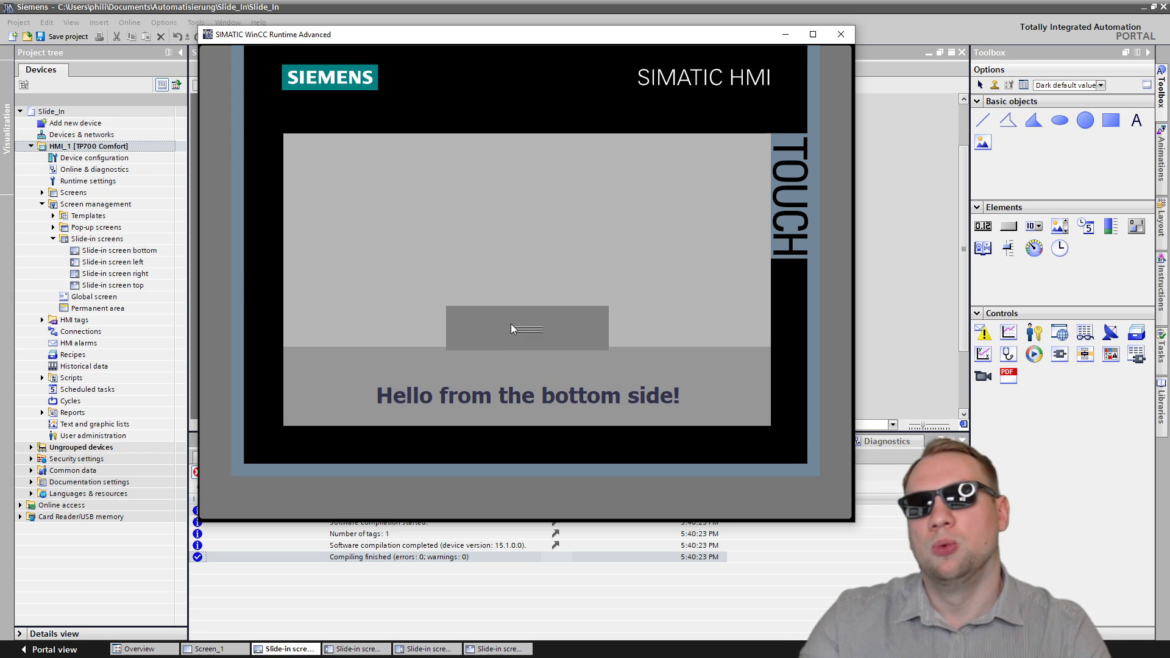
{"action": "left_click", "coordinate": [535, 407]}
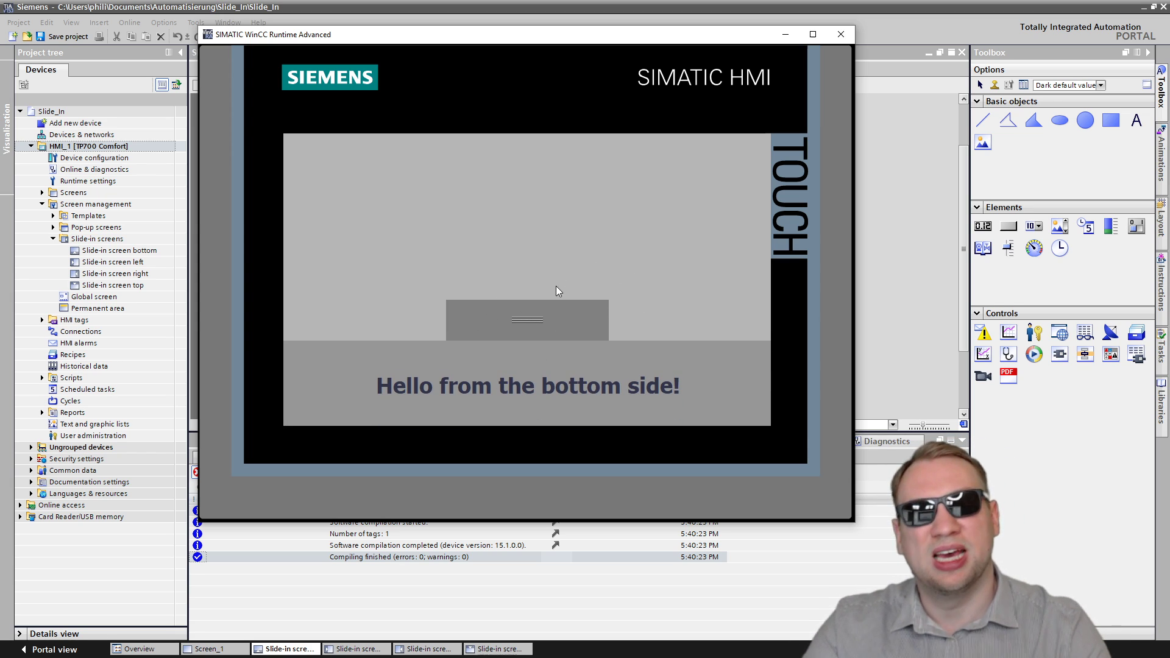
{"action": "left_click", "coordinate": [841, 35]}
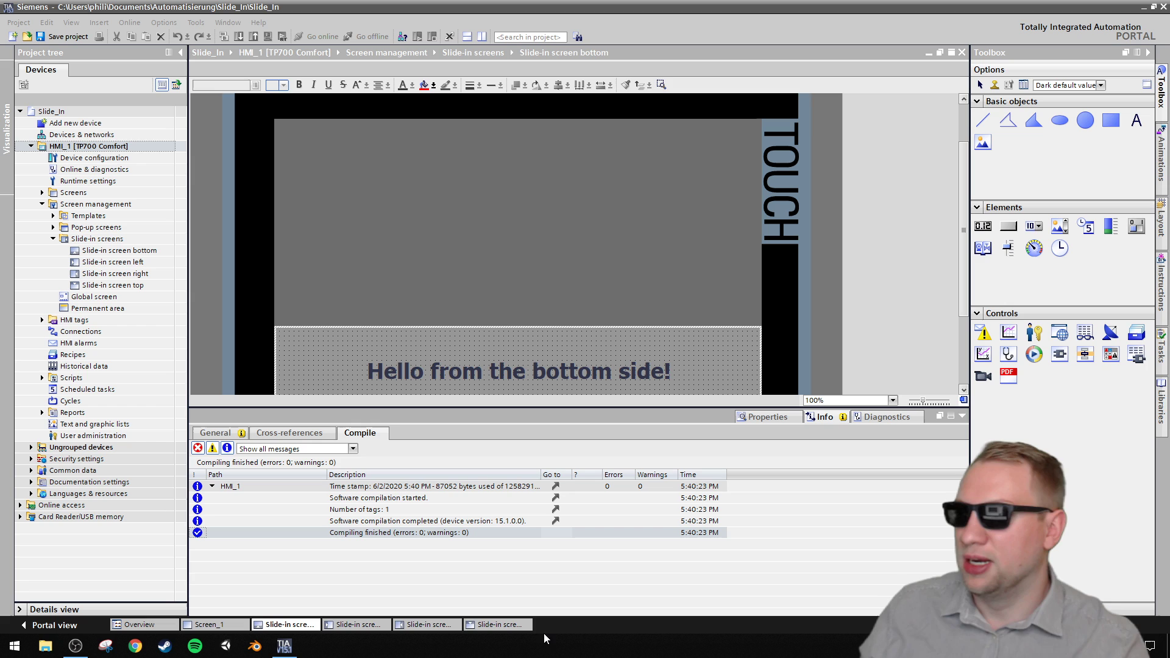
{"action": "right_click", "coordinate": [541, 653]}
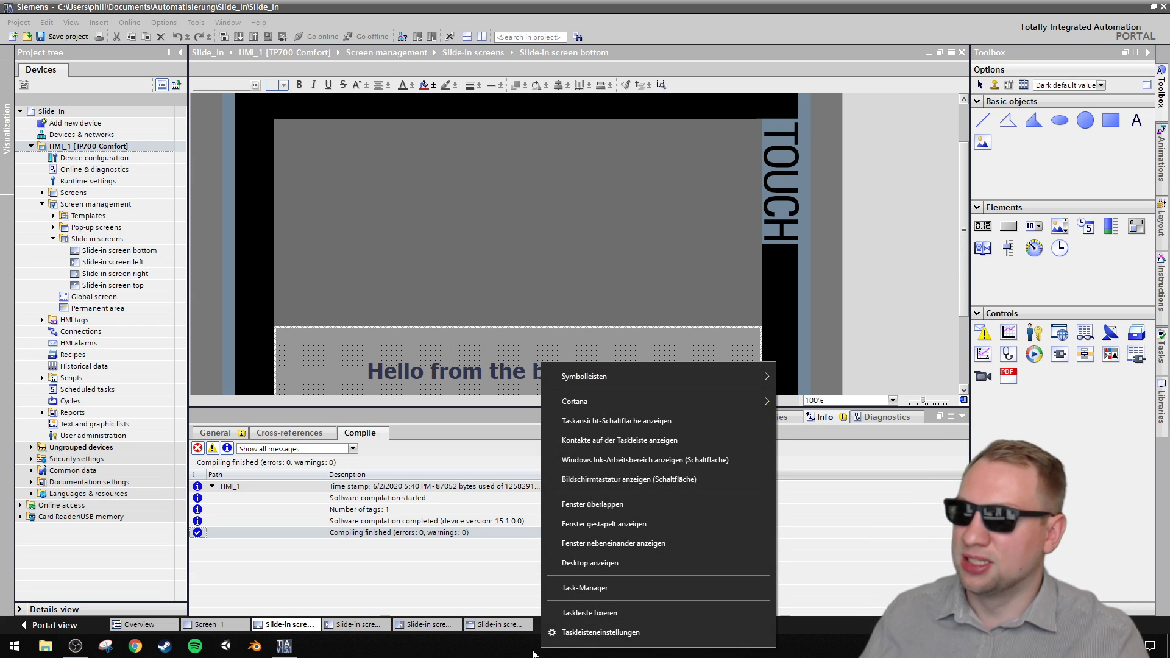
{"action": "left_click", "coordinate": [533, 653]}
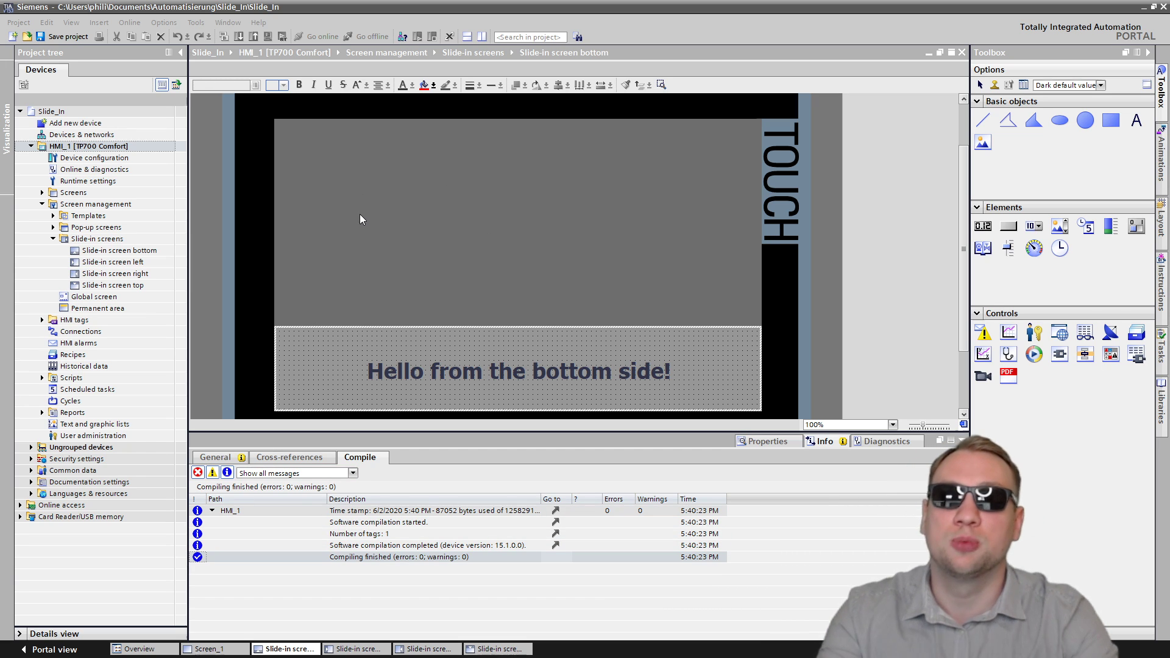
- Set the bottom slide-in handle visibility to 'Always show handle' and start the HMI_1 simulation
{"action": "left_click", "coordinate": [324, 338]}
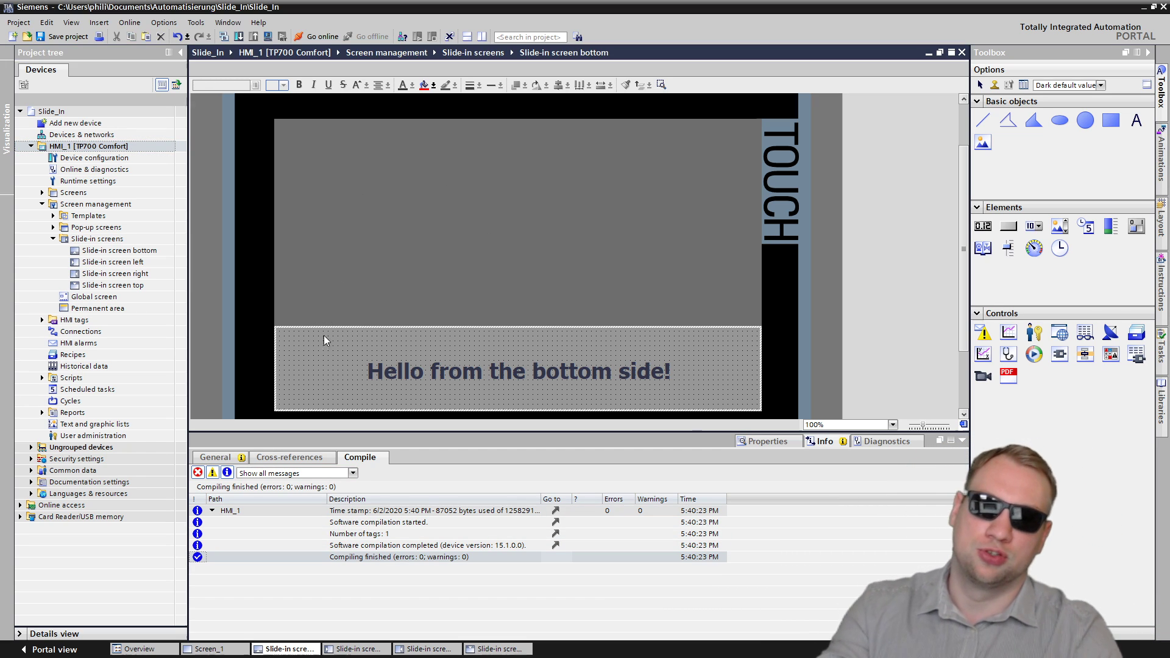
{"action": "left_click", "coordinate": [778, 442]}
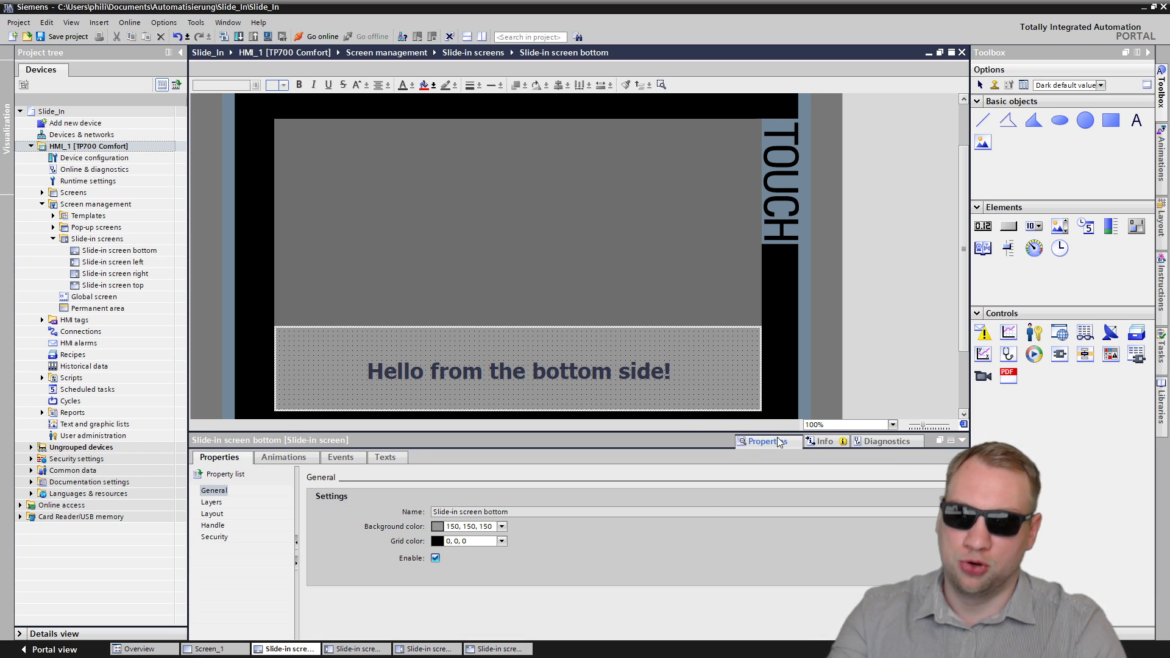
{"action": "left_click", "coordinate": [211, 526]}
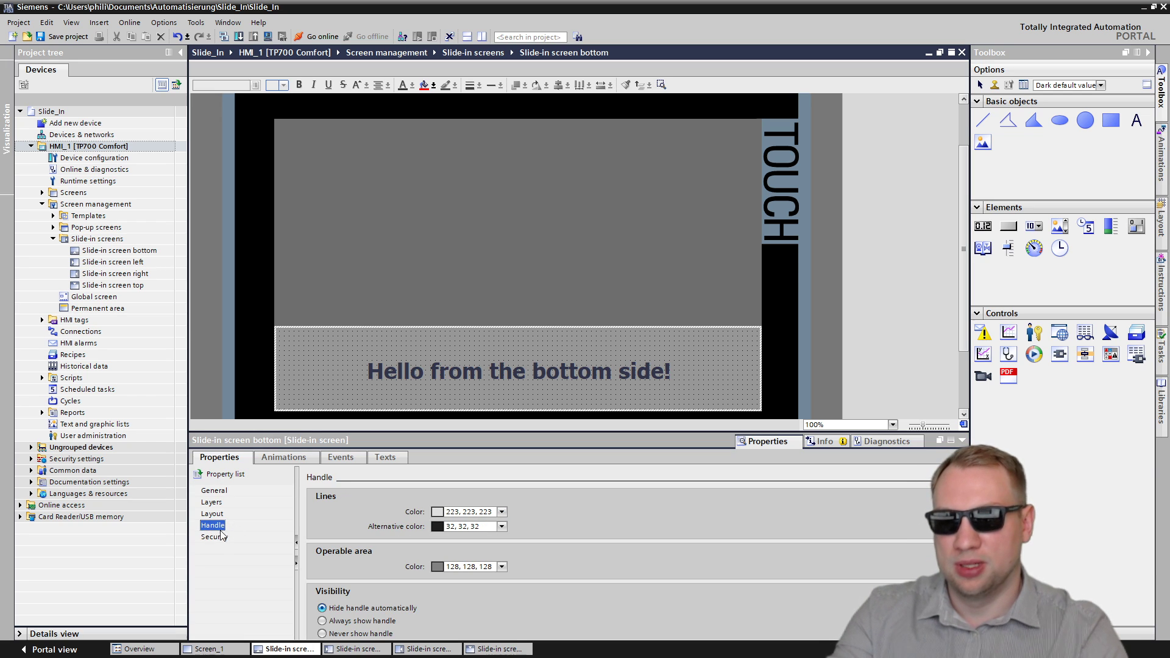
{"action": "left_click_drag", "start_coordinate": [363, 433], "coordinate": [362, 370]}
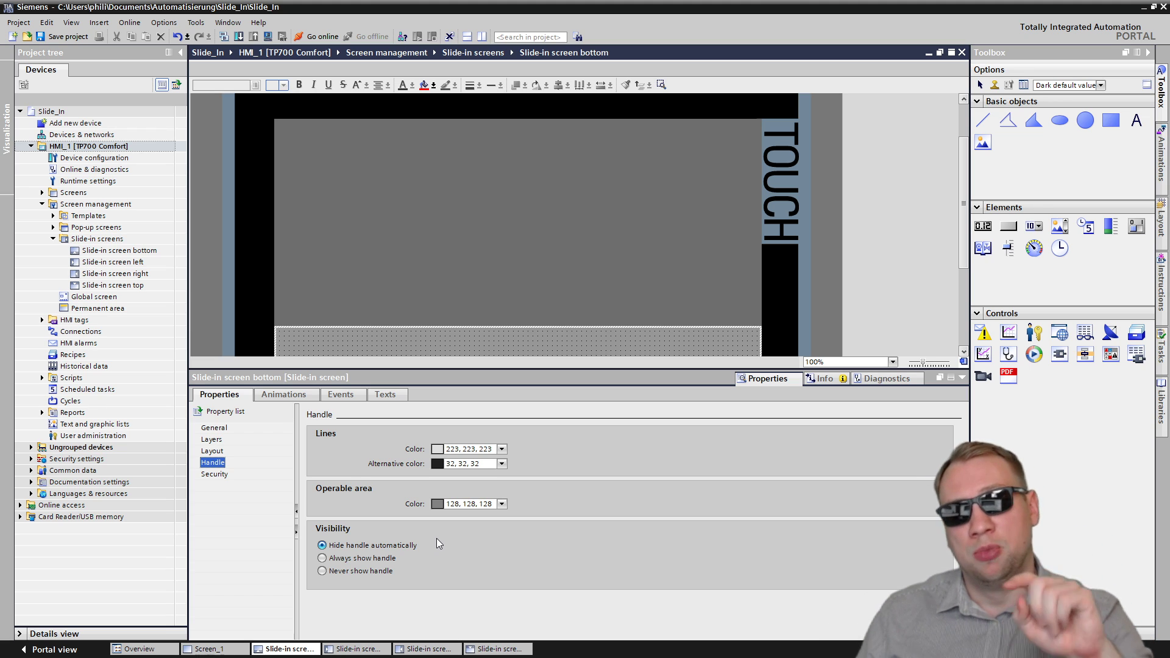
{"action": "left_click", "coordinate": [323, 559]}
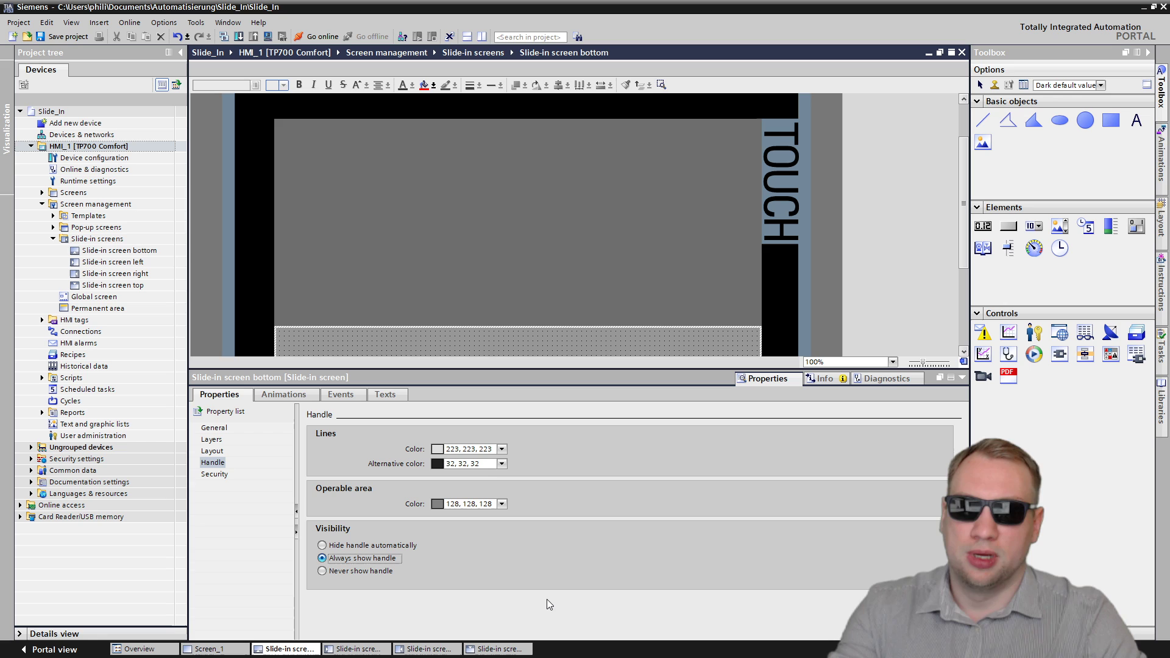
{"action": "left_click", "coordinate": [131, 147]}
{"action": "left_click", "coordinate": [267, 38]}
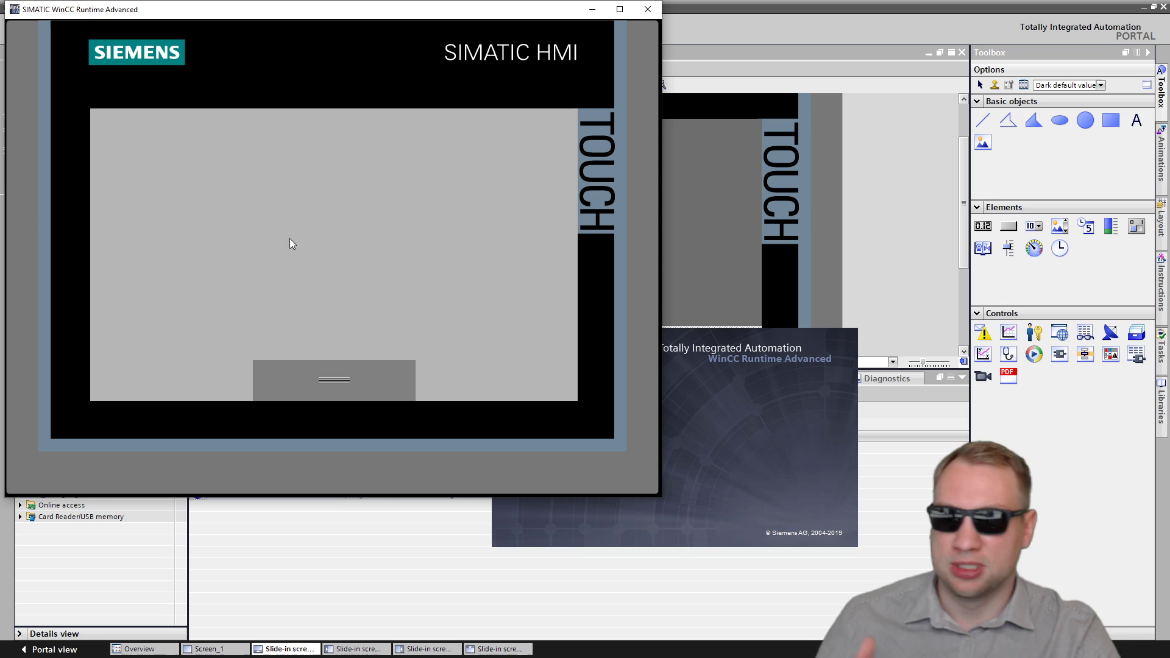
- Open and close the Hello panel repeatedly via its visible handle, then close the runtime
{"action": "left_click", "coordinate": [294, 371]}
{"action": "left_click", "coordinate": [324, 359]}
{"action": "left_click", "coordinate": [332, 351]}
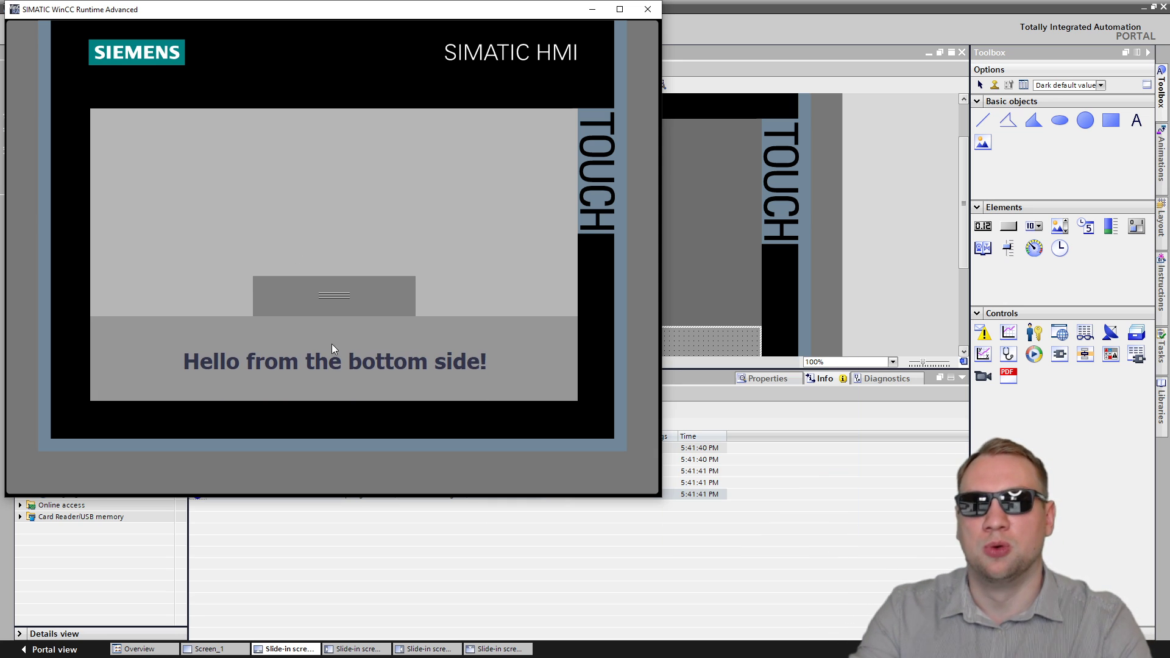
{"action": "left_click", "coordinate": [332, 344]}
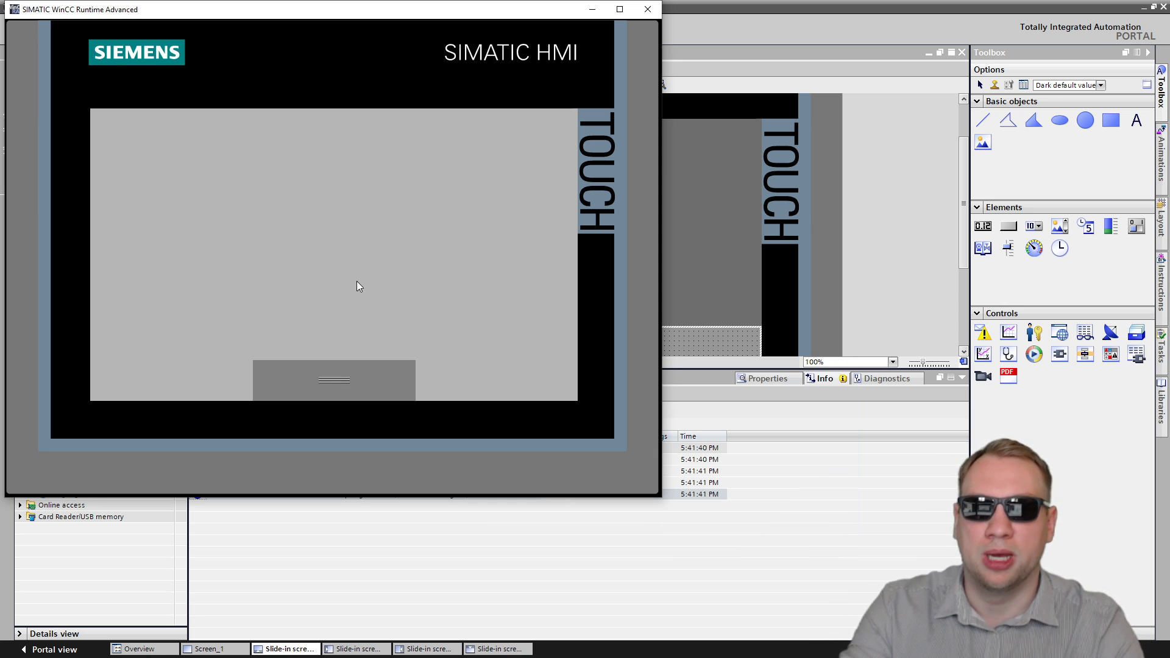
{"action": "left_click", "coordinate": [345, 382]}
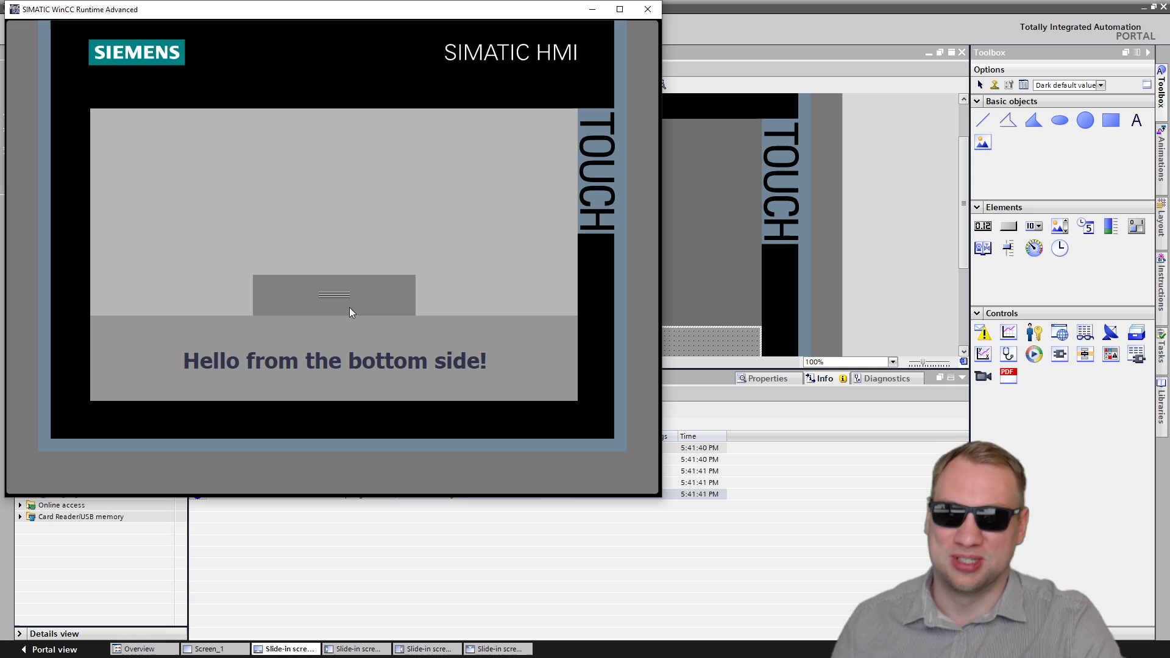
{"action": "left_click", "coordinate": [352, 309]}
{"action": "left_click", "coordinate": [648, 9]}
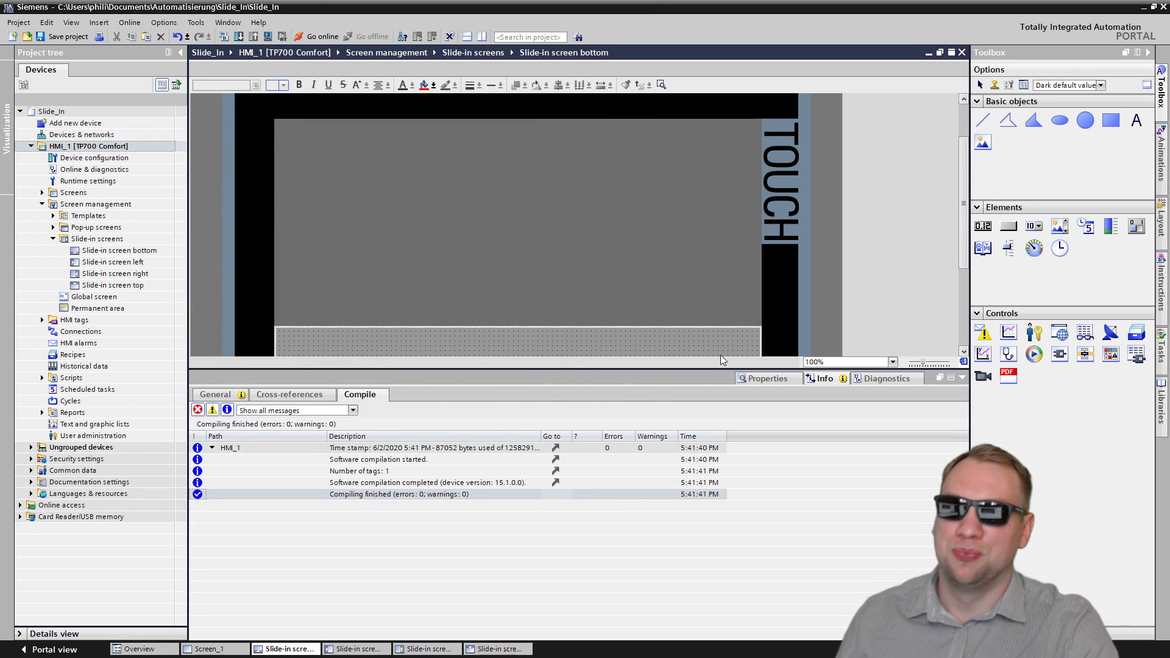
- Set the bottom slide-in screen's handle to 'Never show handle' and confirm none appears in simulation
{"action": "left_click", "coordinate": [767, 379]}
{"action": "left_click", "coordinate": [330, 572]}
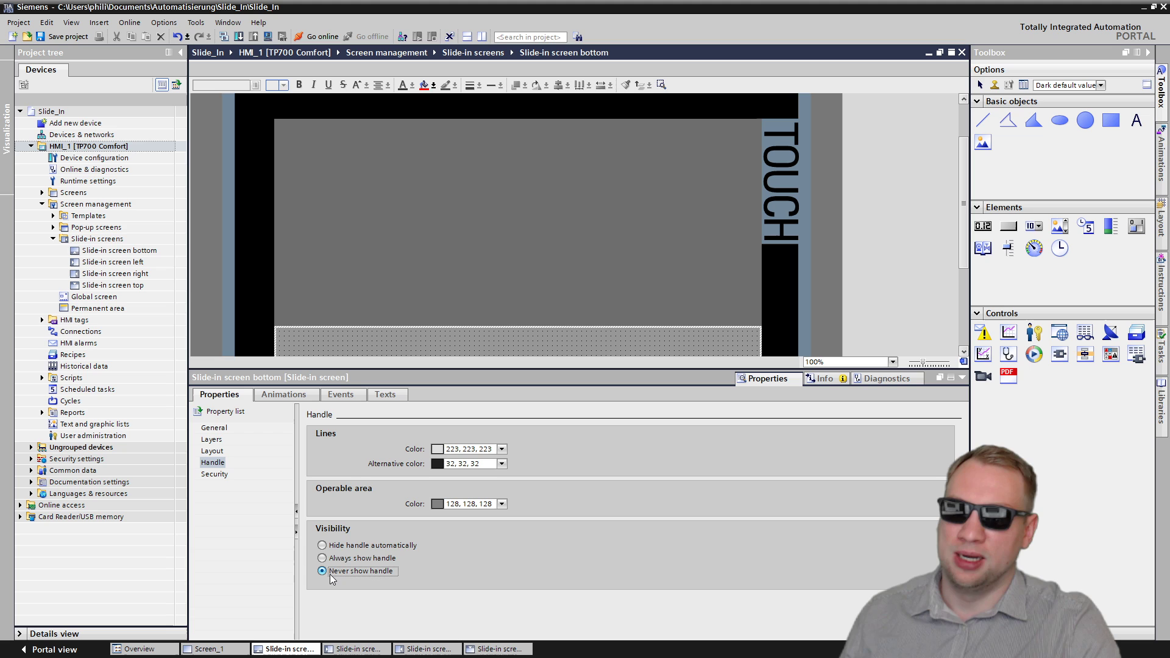
{"action": "left_click", "coordinate": [101, 147]}
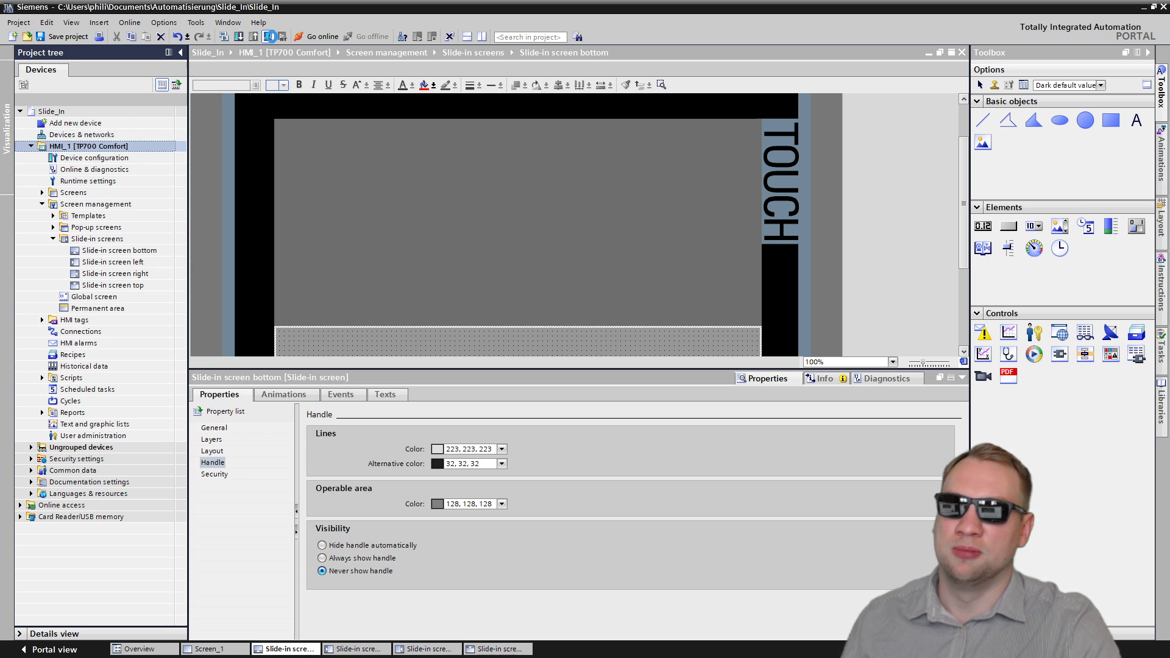
{"action": "left_click", "coordinate": [269, 37]}
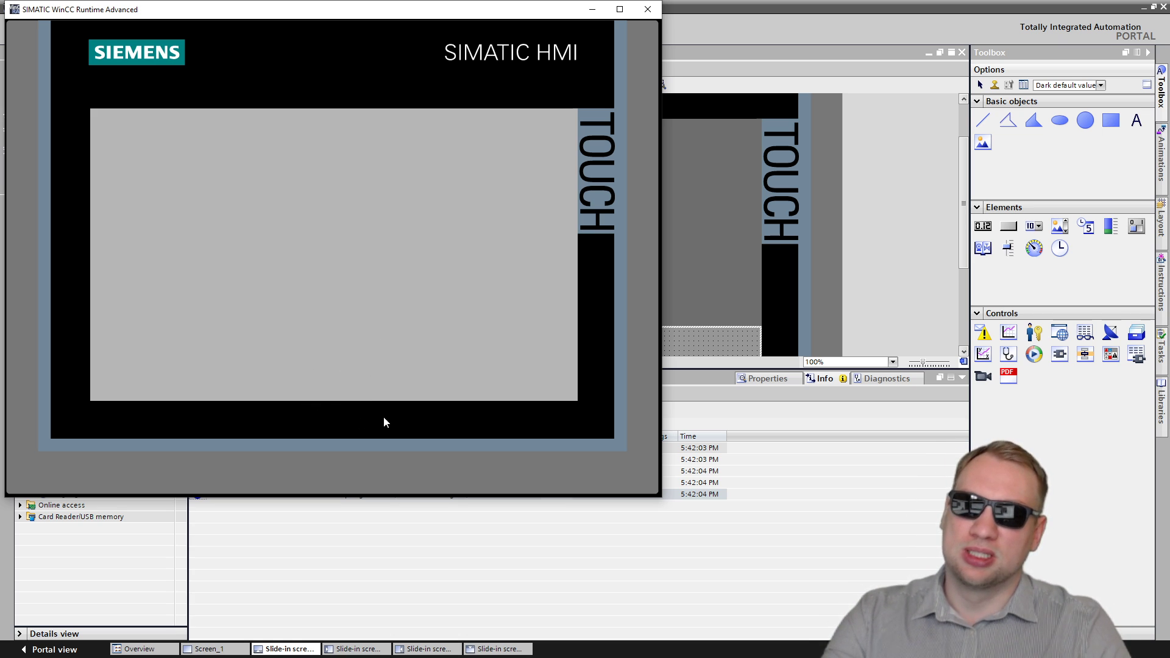
{"action": "left_click", "coordinate": [648, 9]}
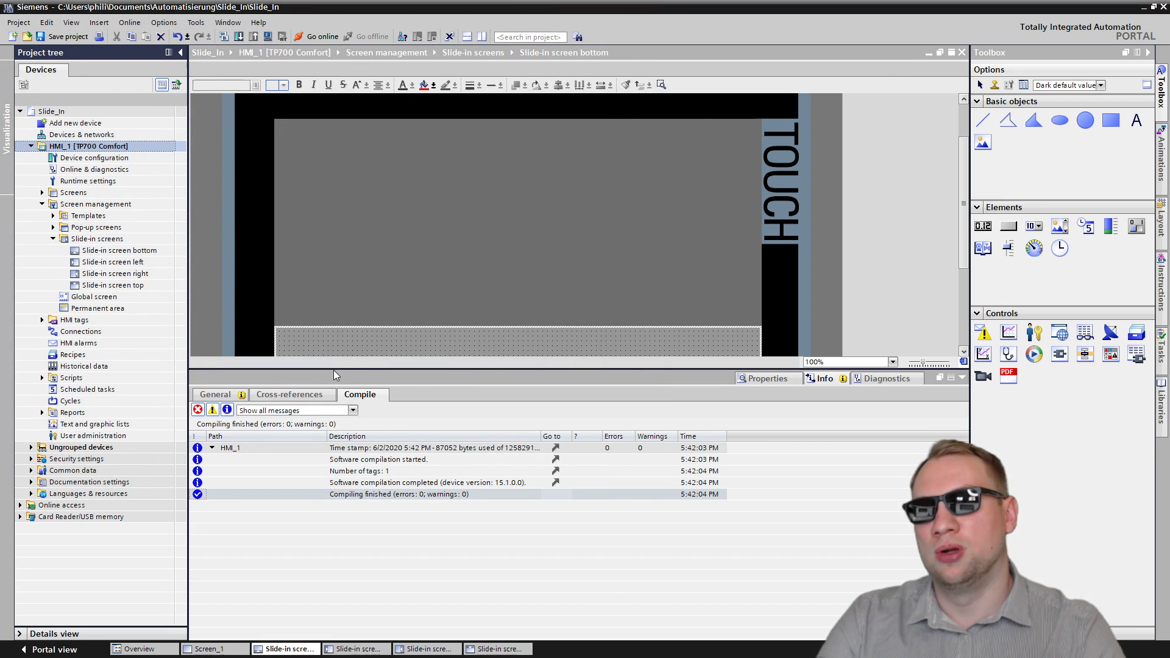
- Enlarge the editor and open Screen_1 from the Screens folder
{"action": "left_click_drag", "start_coordinate": [335, 369], "coordinate": [329, 497]}
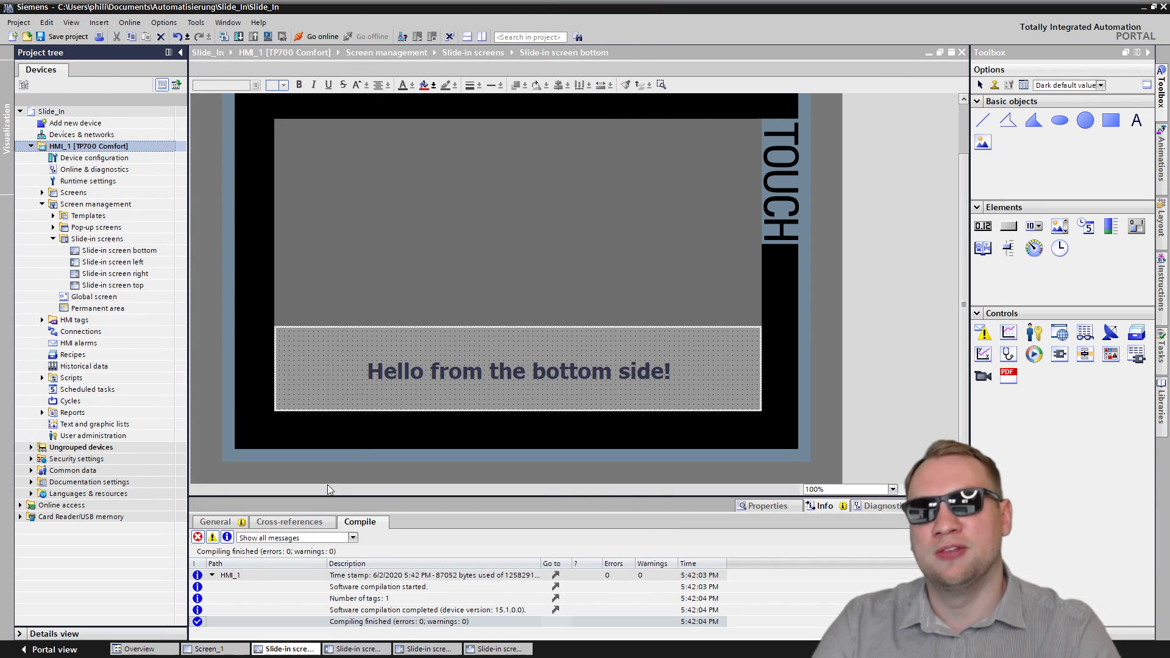
{"action": "left_click", "coordinate": [46, 193]}
{"action": "left_click", "coordinate": [42, 193]}
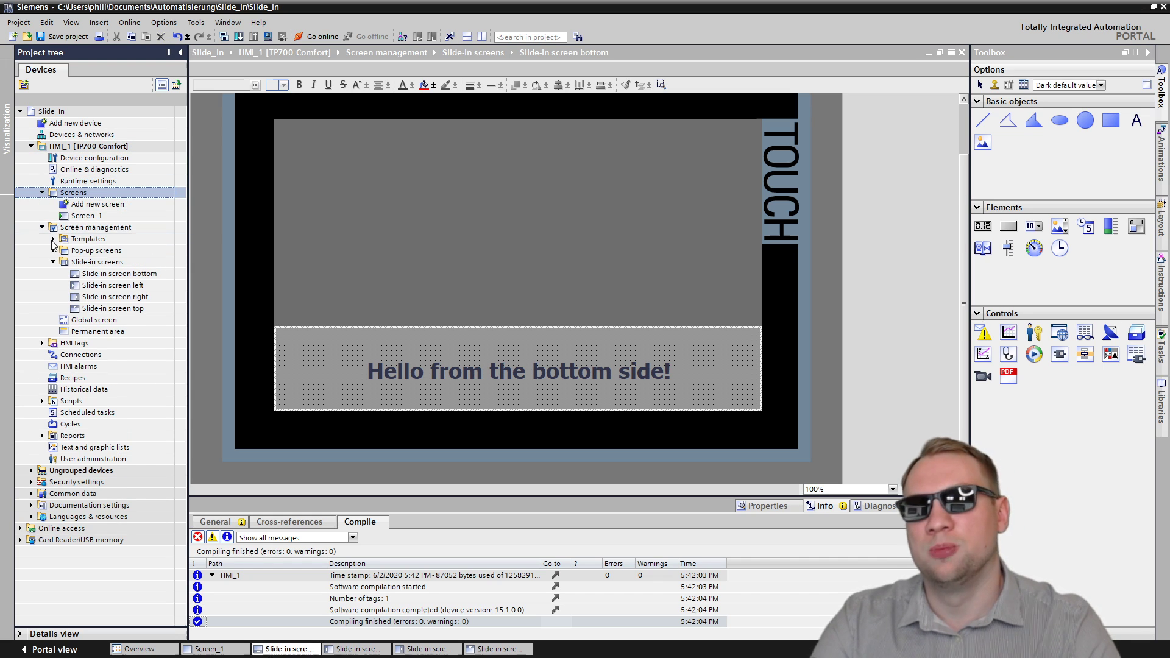
{"action": "left_click", "coordinate": [89, 216]}
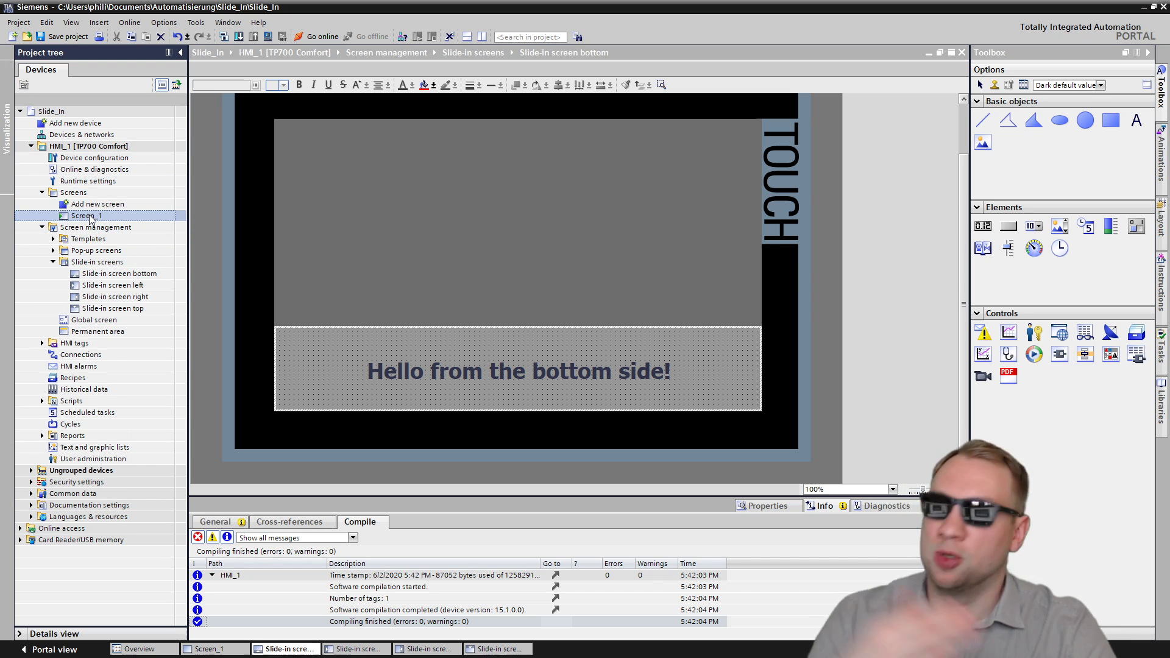
{"action": "double_click", "coordinate": [89, 217]}
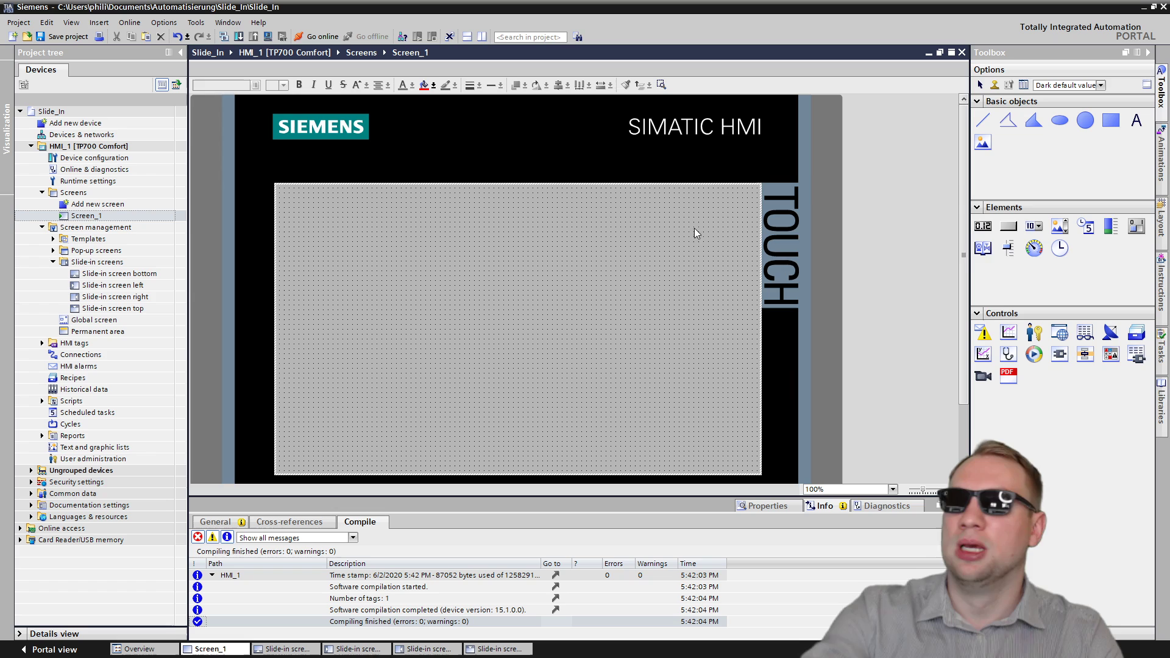
- Place a button captioned 'Slide in Bottom' on Screen_1, sized to fit its caption
{"action": "double_click", "coordinate": [1009, 226]}
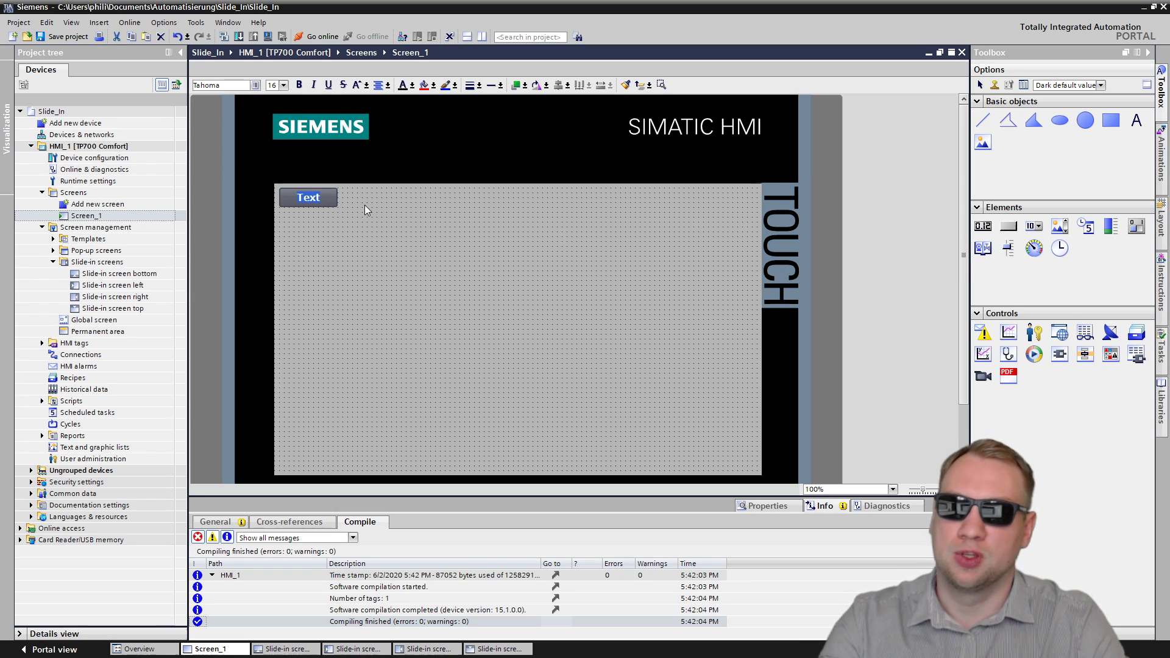
{"action": "left_click_drag", "start_coordinate": [319, 199], "coordinate": [409, 333]}
{"action": "double_click", "coordinate": [408, 333]}
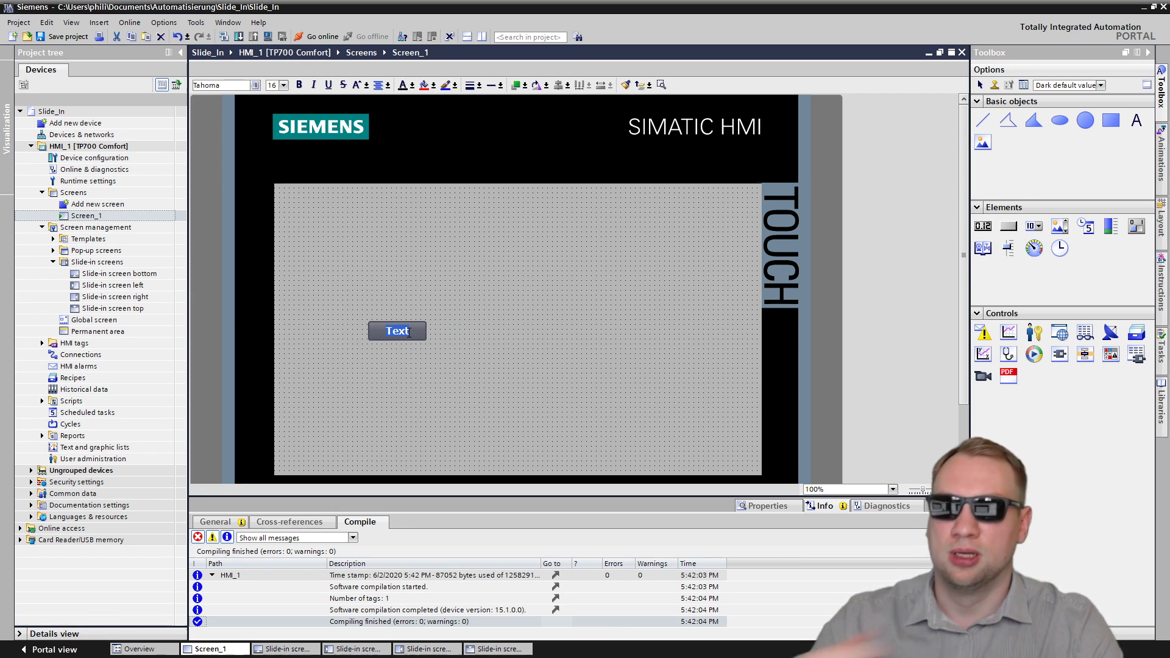
{"action": "type", "text": "Slide"}
{"action": "type", "text": " in Bottom"}
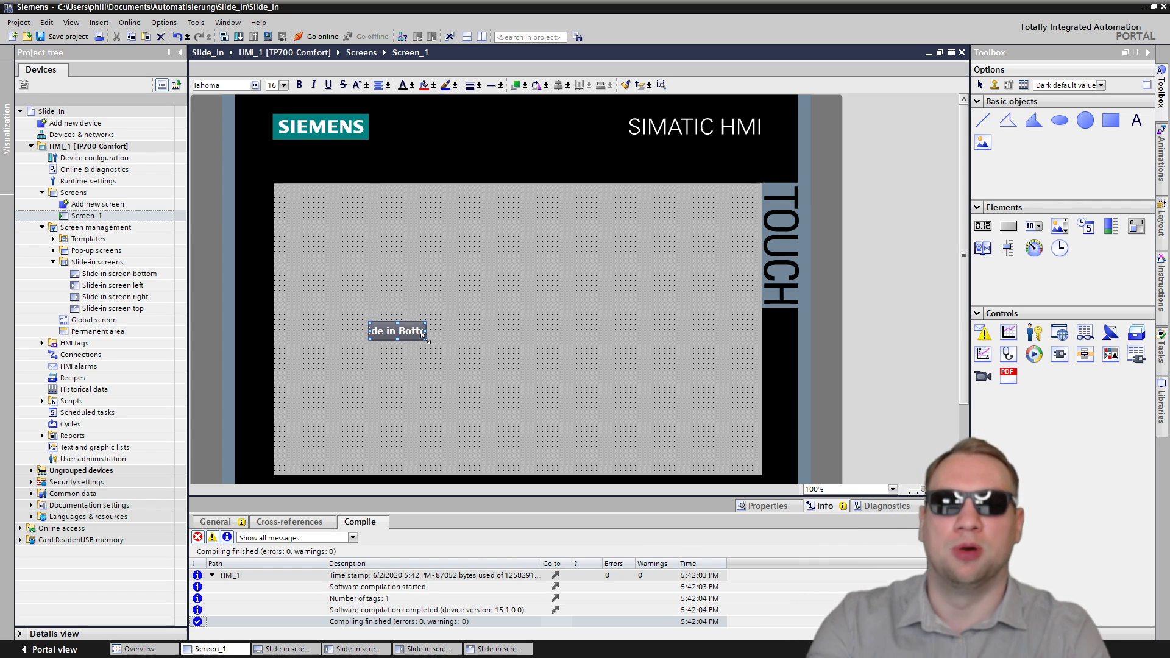
{"action": "left_click_drag", "start_coordinate": [426, 340], "coordinate": [351, 264]}
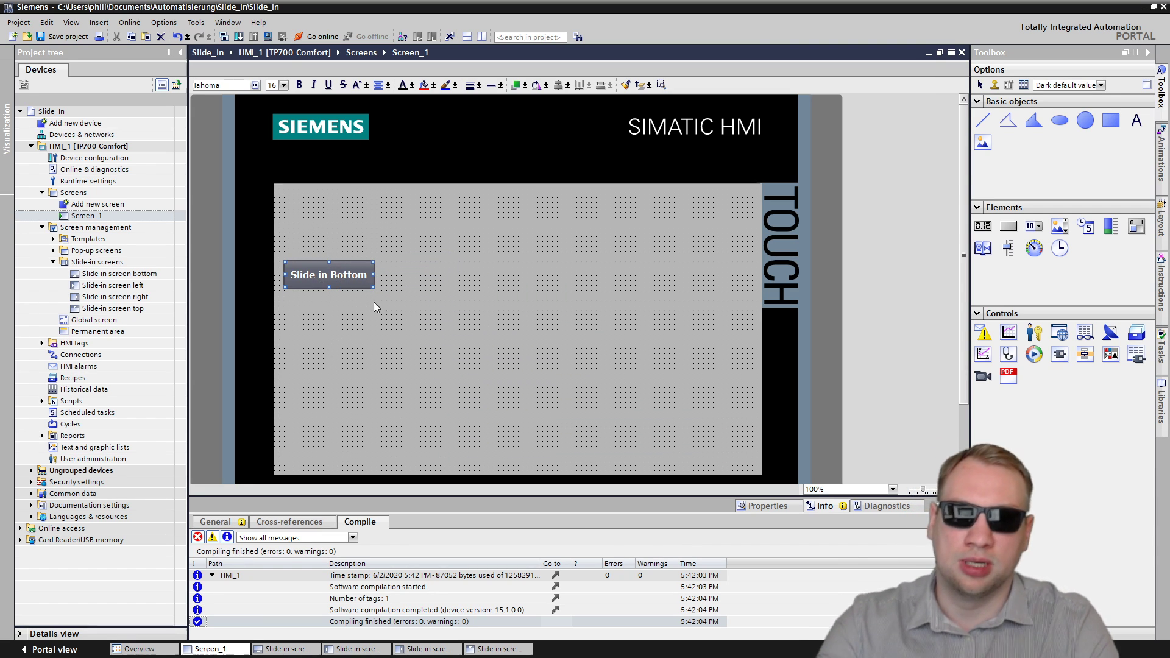
{"action": "left_click", "coordinate": [756, 511]}
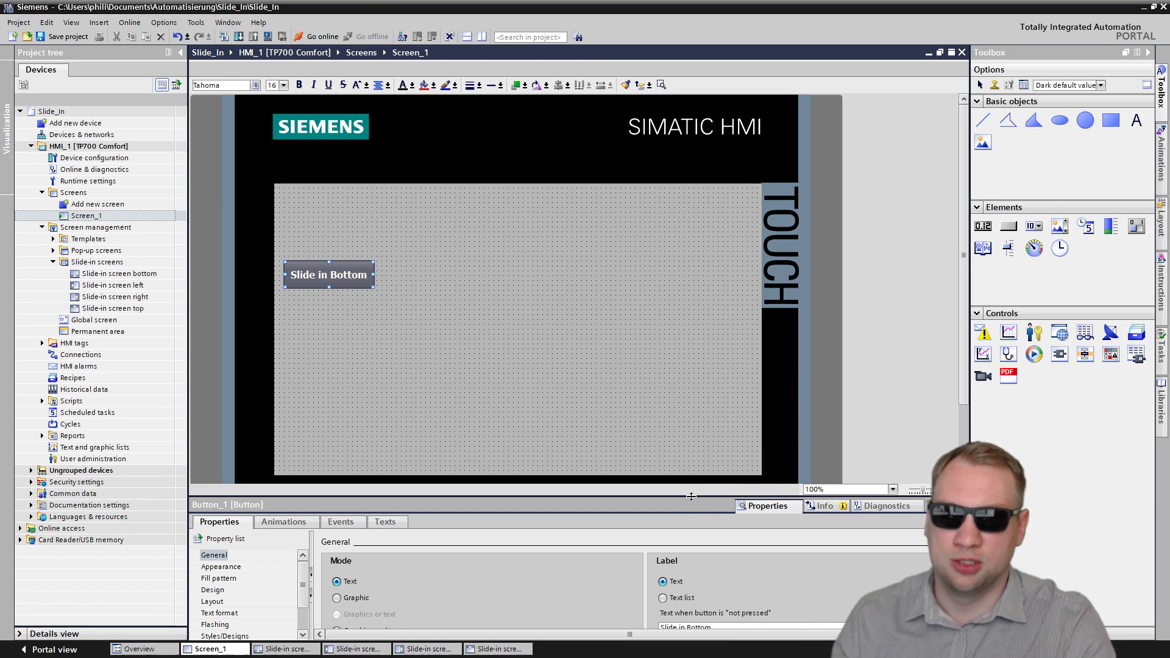
- Add the ShowSlideInScreen system function to the button's Click event
{"action": "left_click_drag", "start_coordinate": [692, 498], "coordinate": [677, 388]}
{"action": "left_click", "coordinate": [344, 412]}
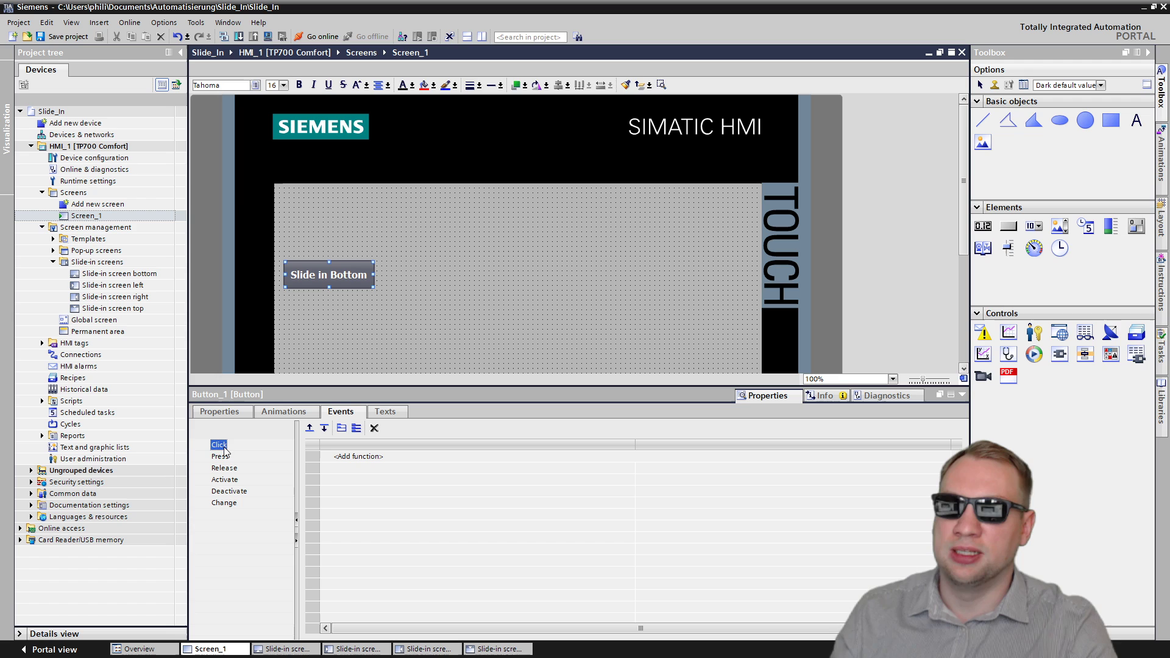
{"action": "left_click", "coordinate": [379, 457]}
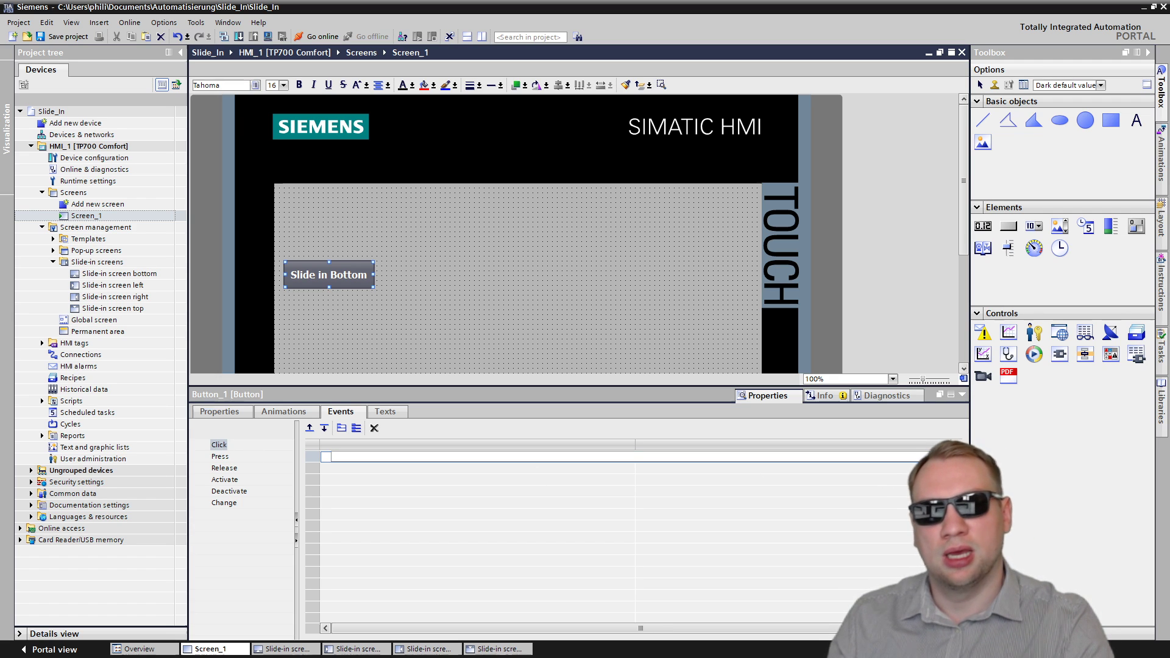
{"action": "left_click", "coordinate": [934, 456]}
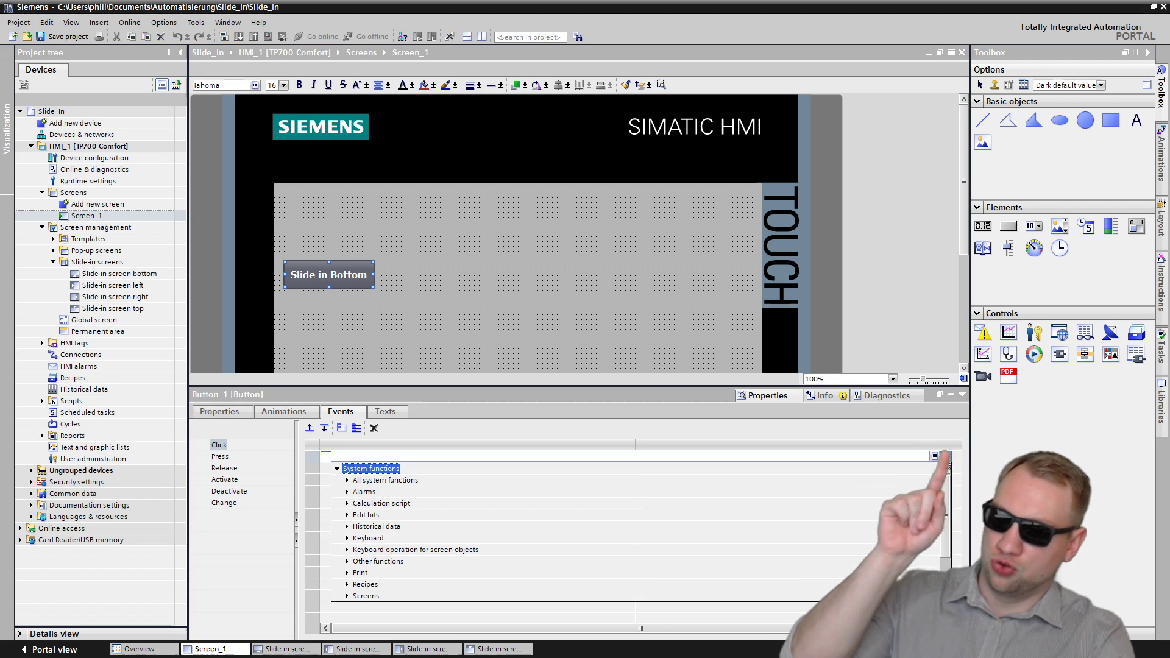
{"action": "scroll", "coordinate": [588, 567], "scroll_direction": "down", "scroll_amount": 1}
{"action": "left_click", "coordinate": [348, 564]}
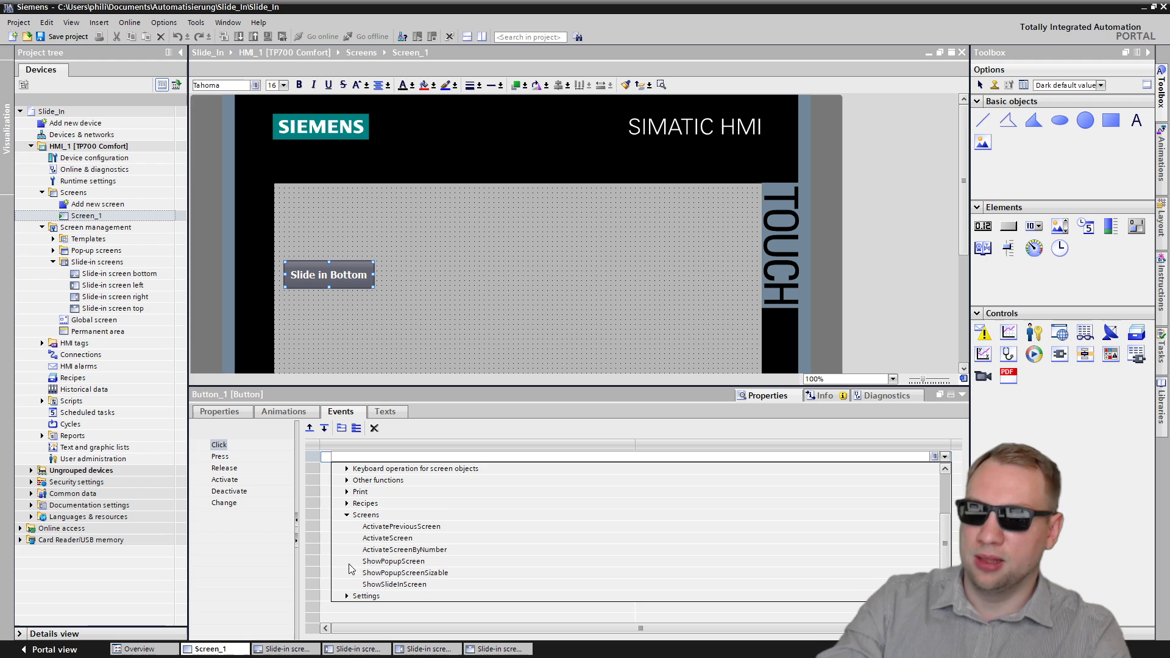
{"action": "left_click", "coordinate": [408, 552]}
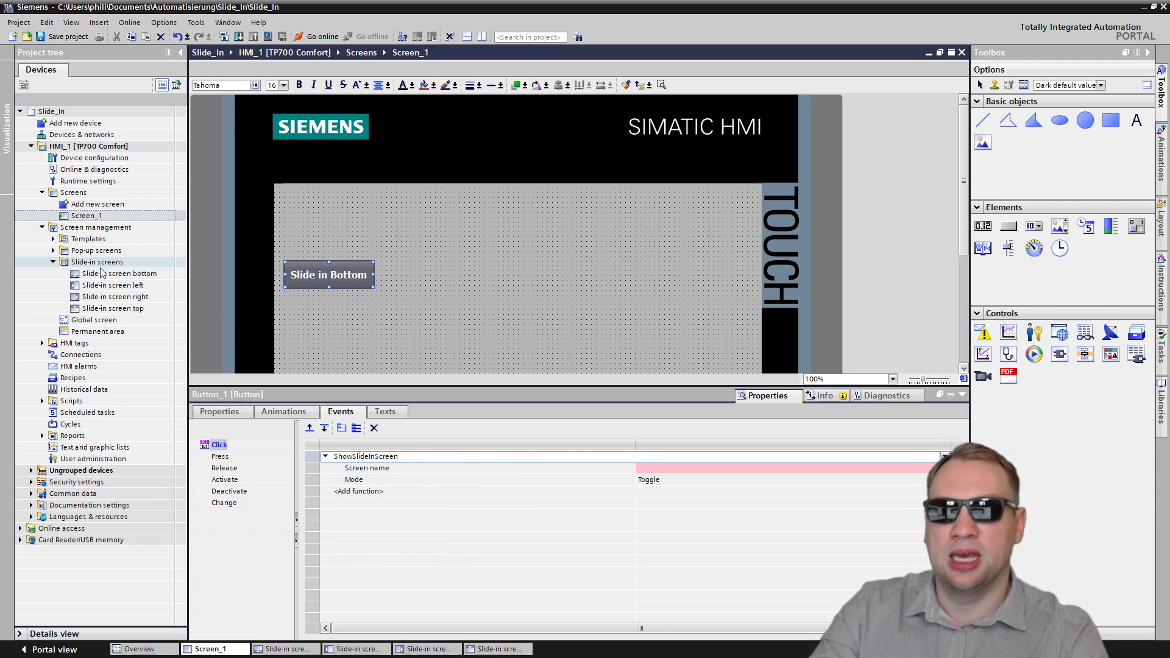
- Set Screen name to 'Slide-in screen bottom' with Mode Toggle, then start the HMI_1 simulation
{"action": "left_click_drag", "start_coordinate": [102, 272], "coordinate": [712, 471]}
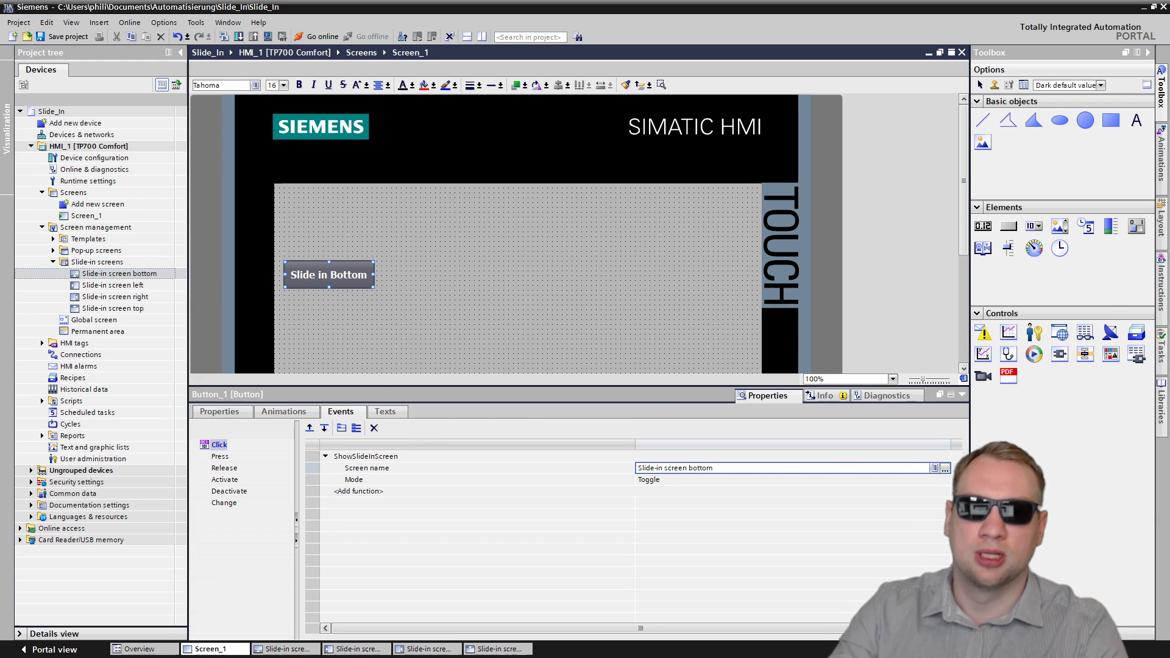
{"action": "left_click", "coordinate": [946, 468]}
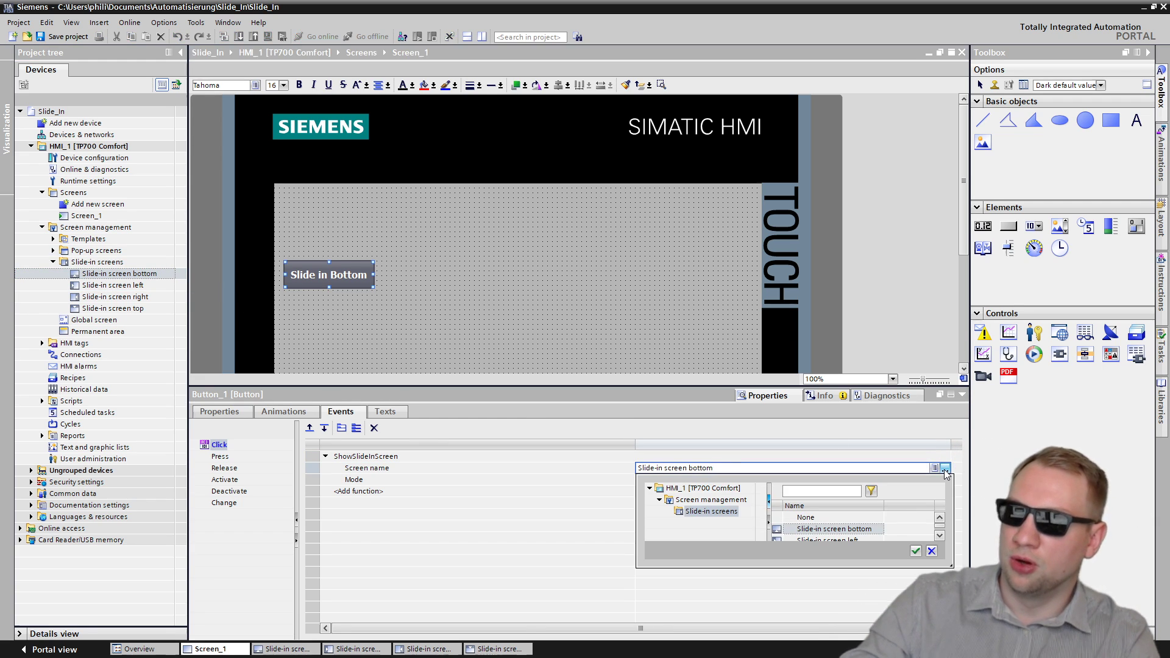
{"action": "left_click", "coordinate": [932, 551]}
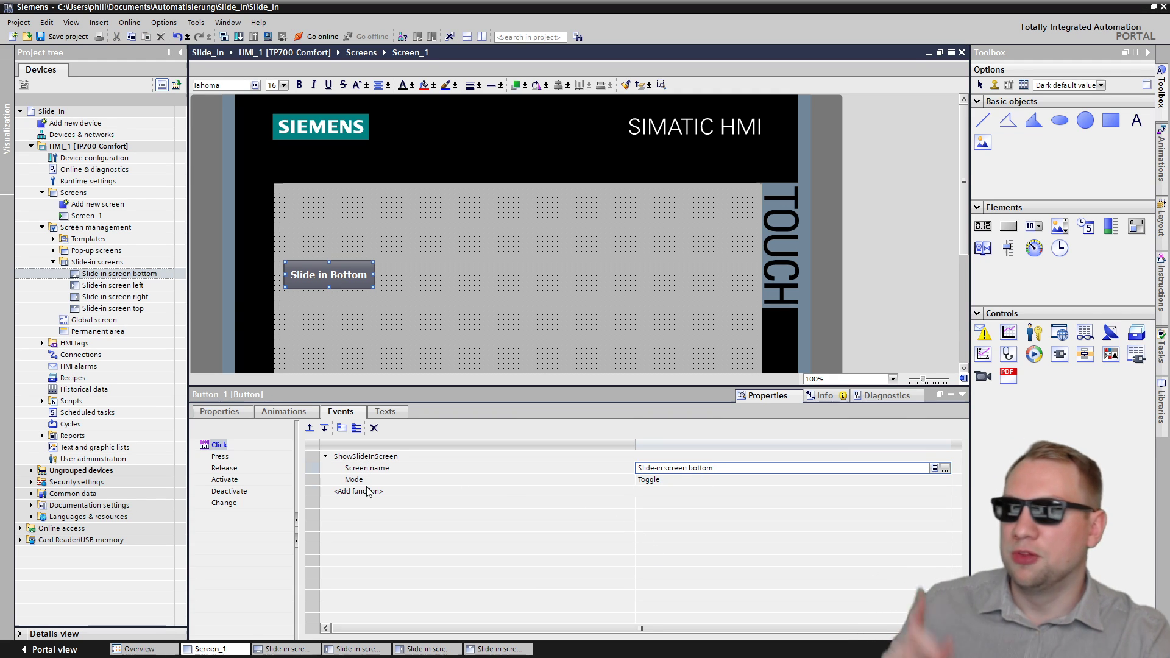
{"action": "left_click", "coordinate": [368, 492]}
{"action": "left_click", "coordinate": [663, 487]}
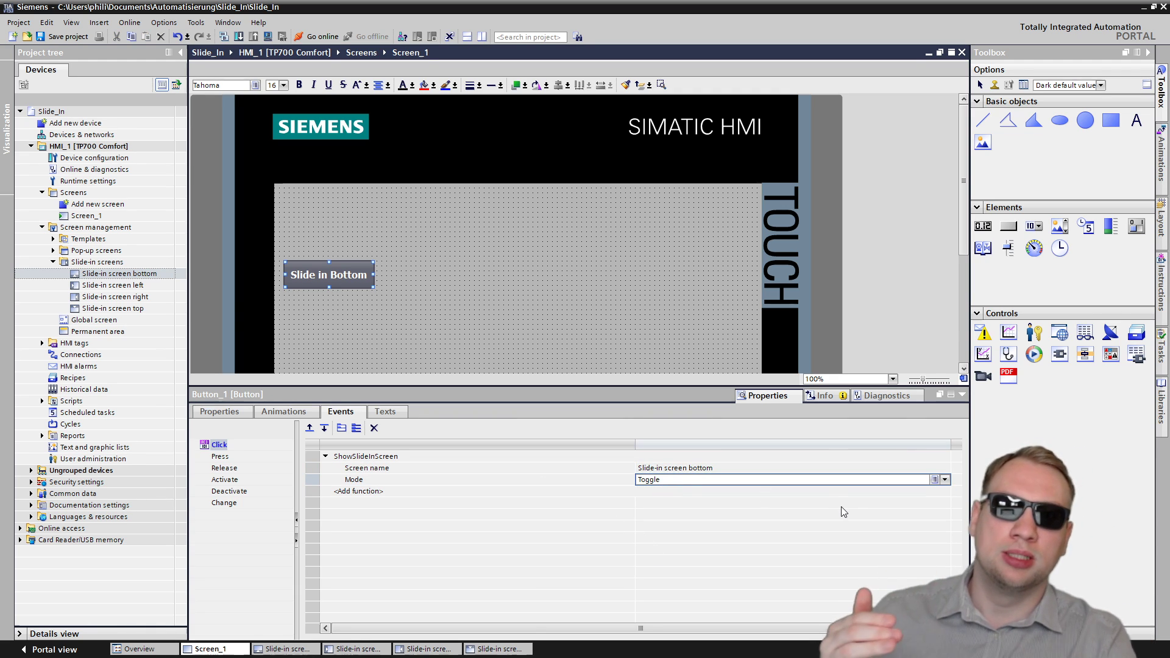
{"action": "left_click", "coordinate": [945, 481]}
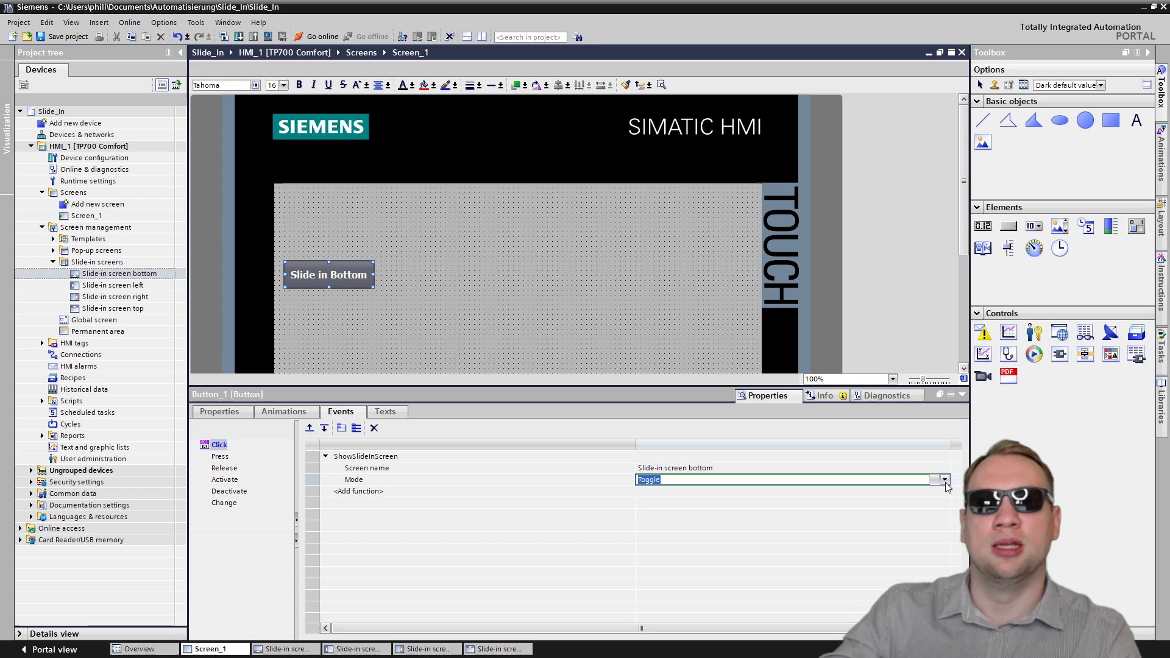
{"action": "left_click", "coordinate": [945, 481]}
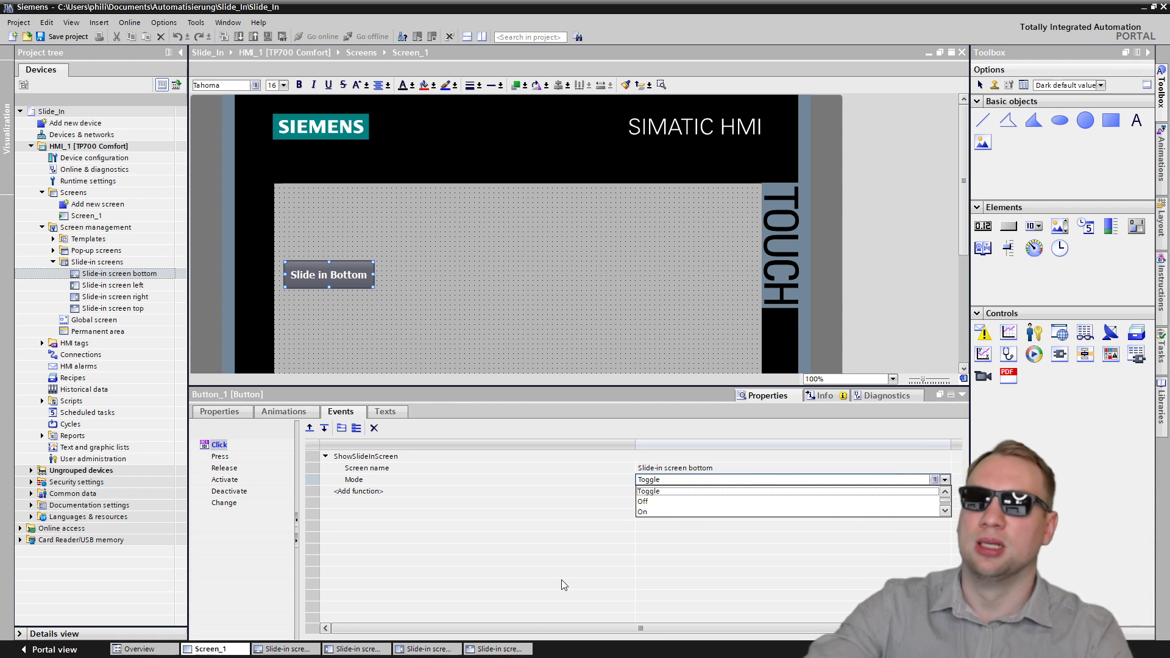
{"action": "left_click", "coordinate": [544, 374]}
{"action": "left_click", "coordinate": [91, 146]}
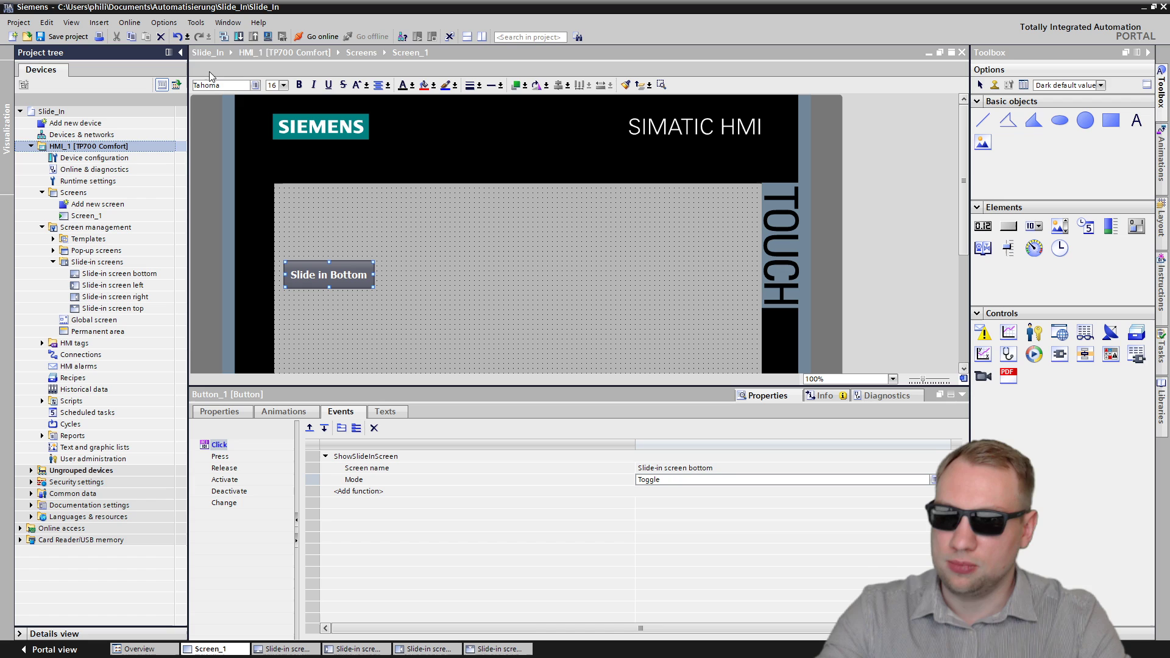
{"action": "left_click", "coordinate": [268, 37]}
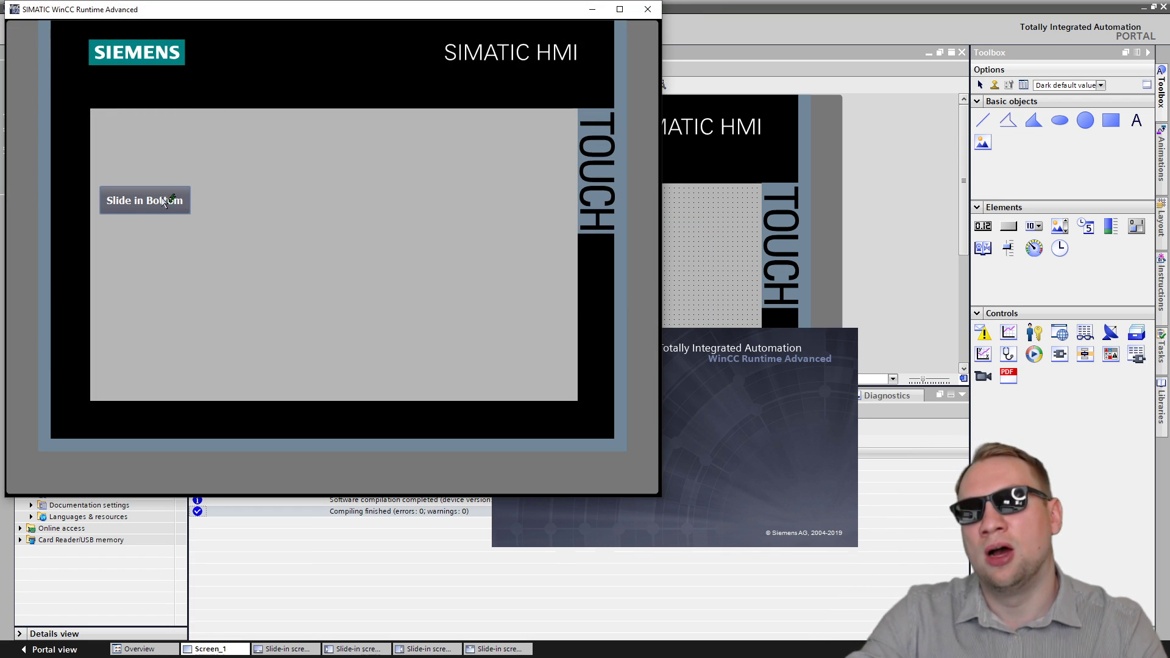
- Toggle the 'Hello from the bottom side!' panel several times with Slide in Bottom, then close Runtime
{"action": "left_click", "coordinate": [160, 203]}
{"action": "left_click", "coordinate": [160, 203]}
{"action": "left_click", "coordinate": [160, 203]}
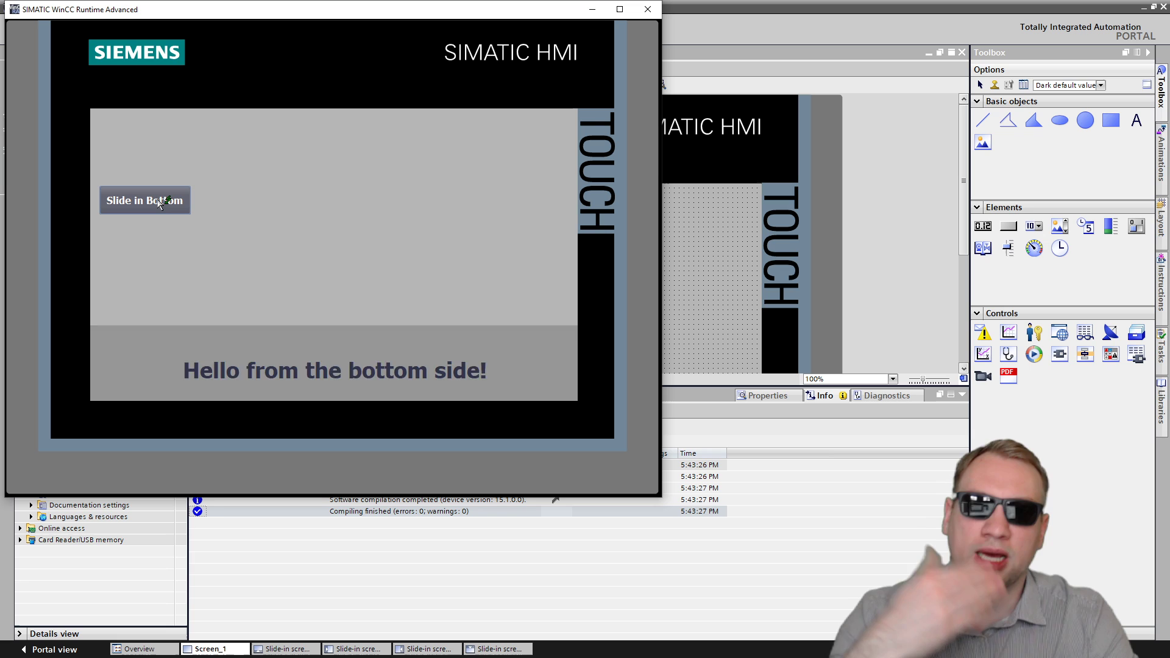
{"action": "left_click", "coordinate": [159, 203]}
{"action": "left_click", "coordinate": [160, 203]}
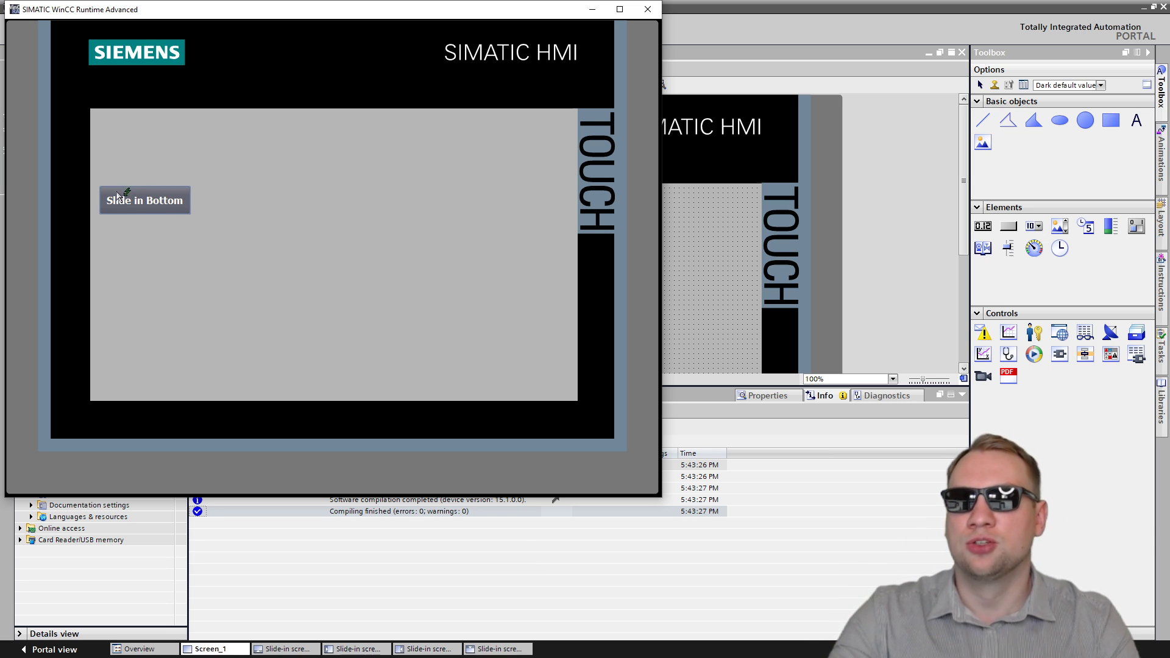
{"action": "left_click", "coordinate": [175, 201]}
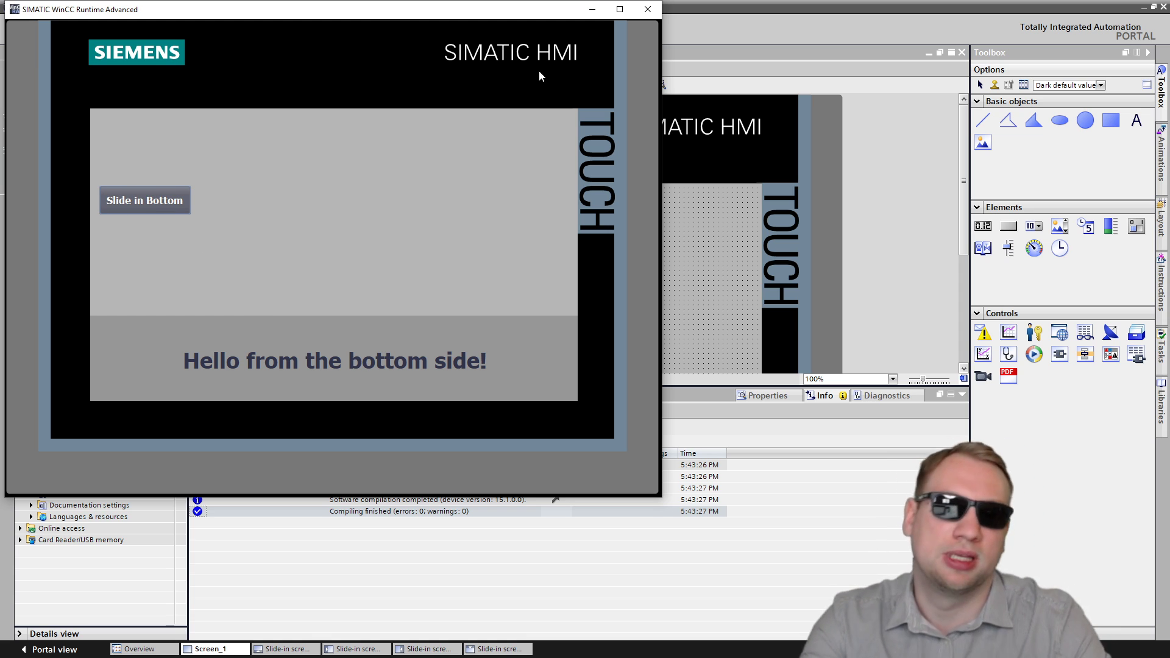
{"action": "left_click", "coordinate": [648, 13]}
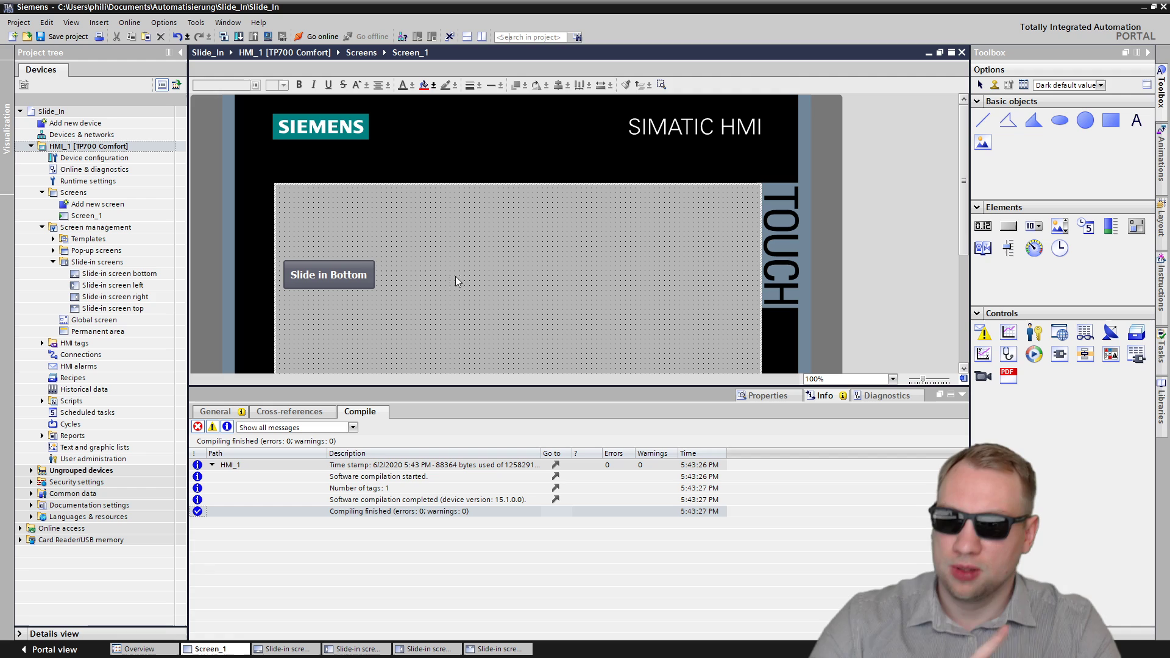
- Copy the Slide in Bottom button, relabel it 'Slide in Top', and place it just above
{"action": "left_click_drag", "start_coordinate": [359, 271], "coordinate": [415, 247]}
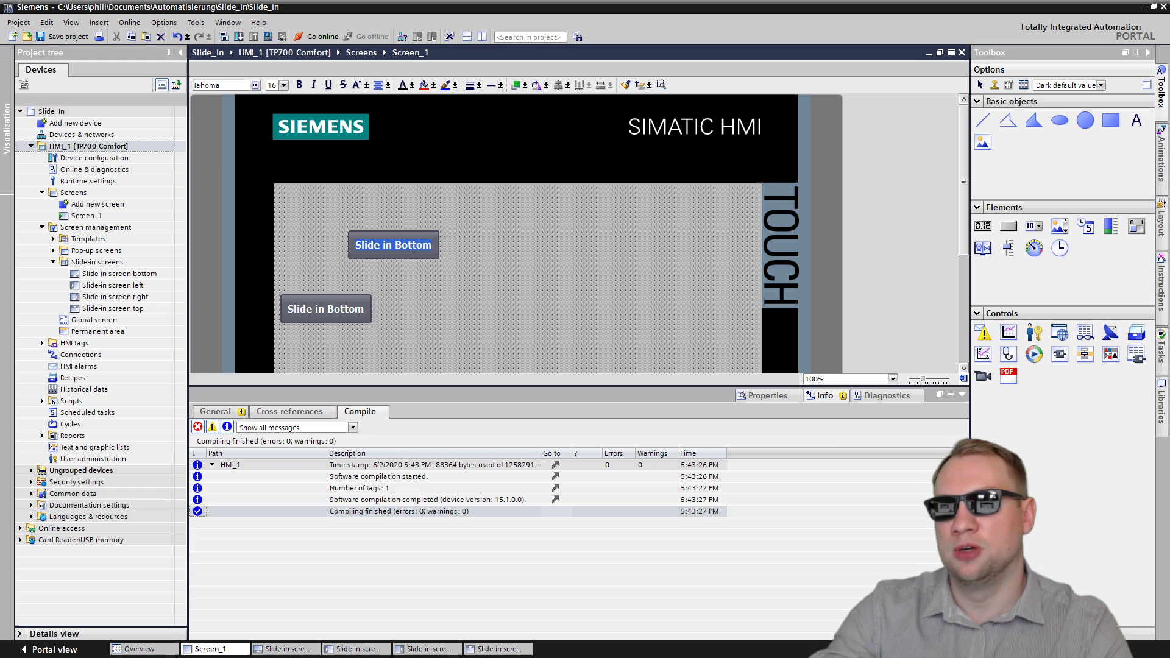
{"action": "double_click", "coordinate": [414, 245]}
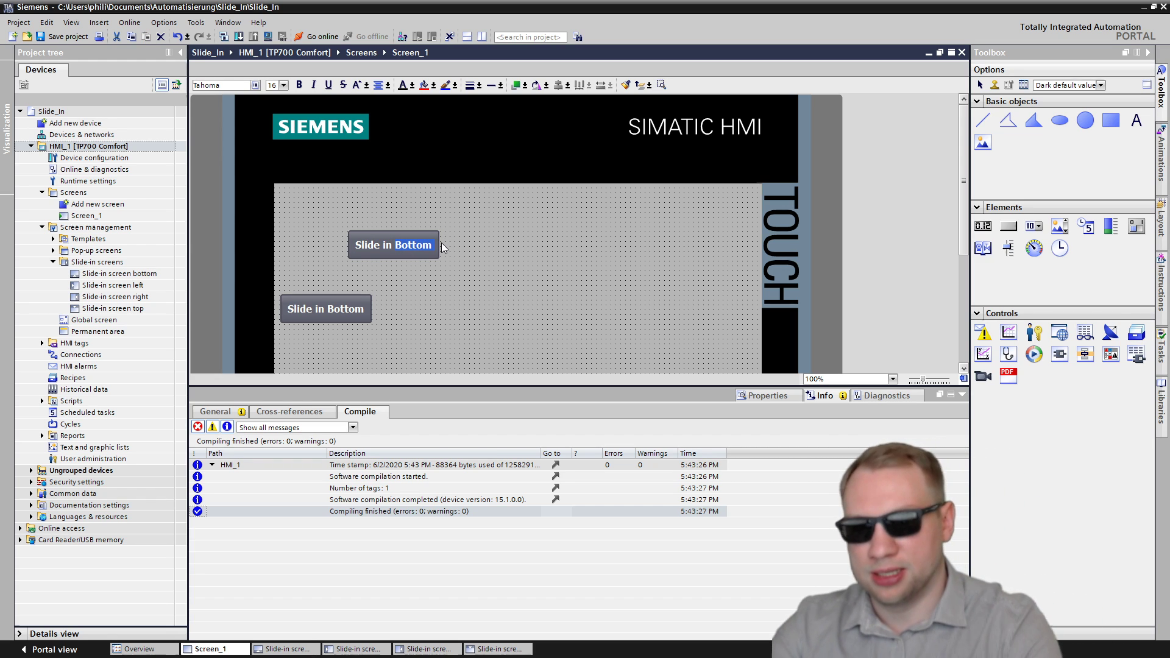
{"action": "type", "text": "Top"}
{"action": "key", "text": "Return"}
{"action": "left_click_drag", "start_coordinate": [421, 240], "coordinate": [353, 270]}
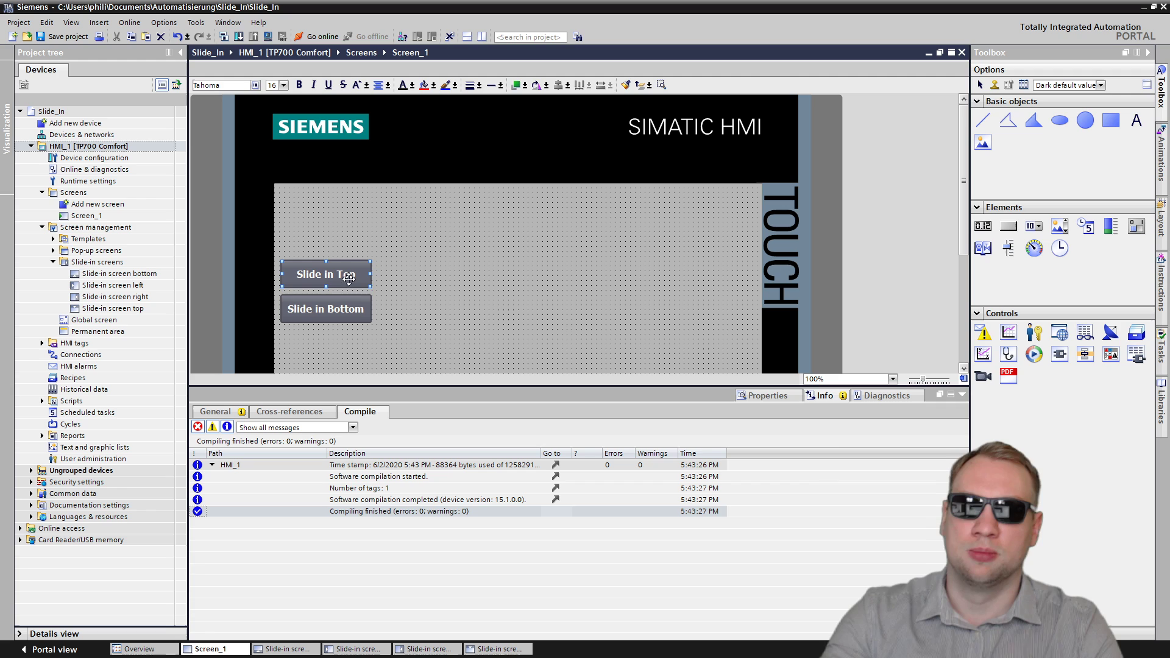
- Change the Slide in Top click function's Screen name to 'Slide-in screen top'
{"action": "left_click", "coordinate": [792, 397]}
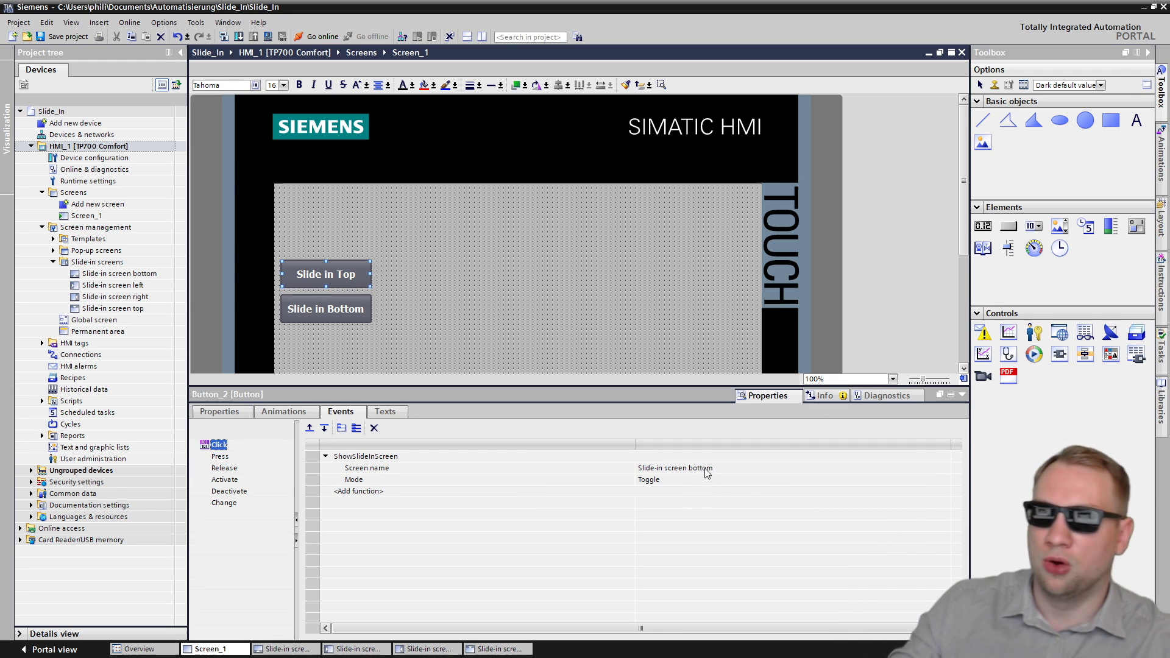
{"action": "left_click", "coordinate": [841, 468]}
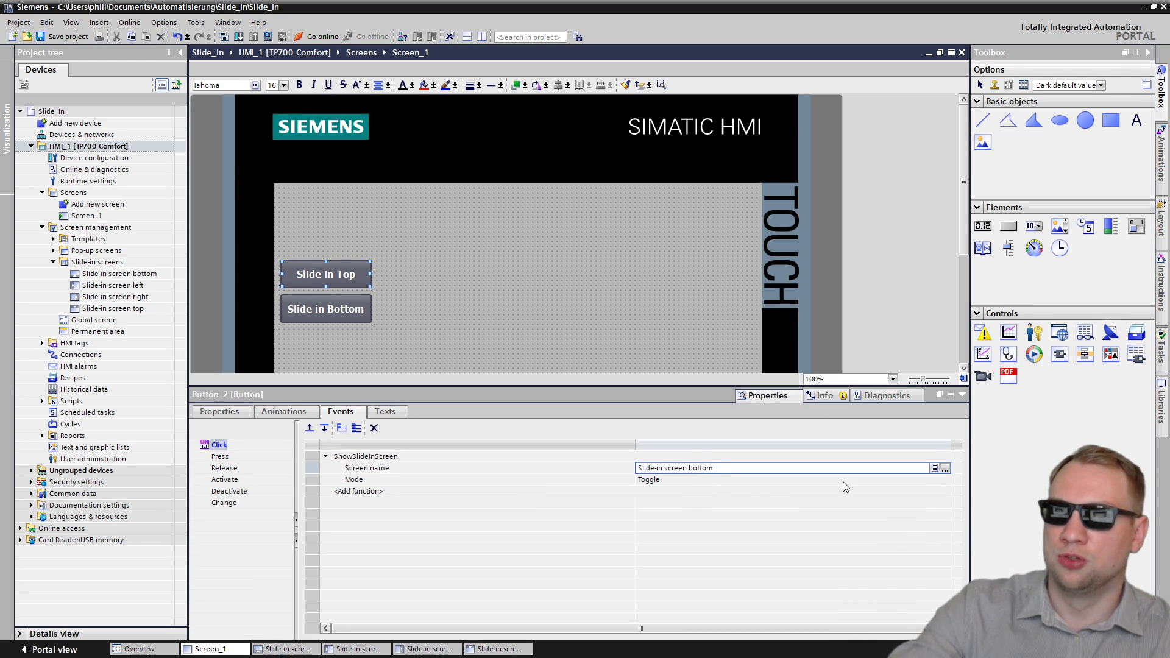
{"action": "left_click", "coordinate": [946, 468]}
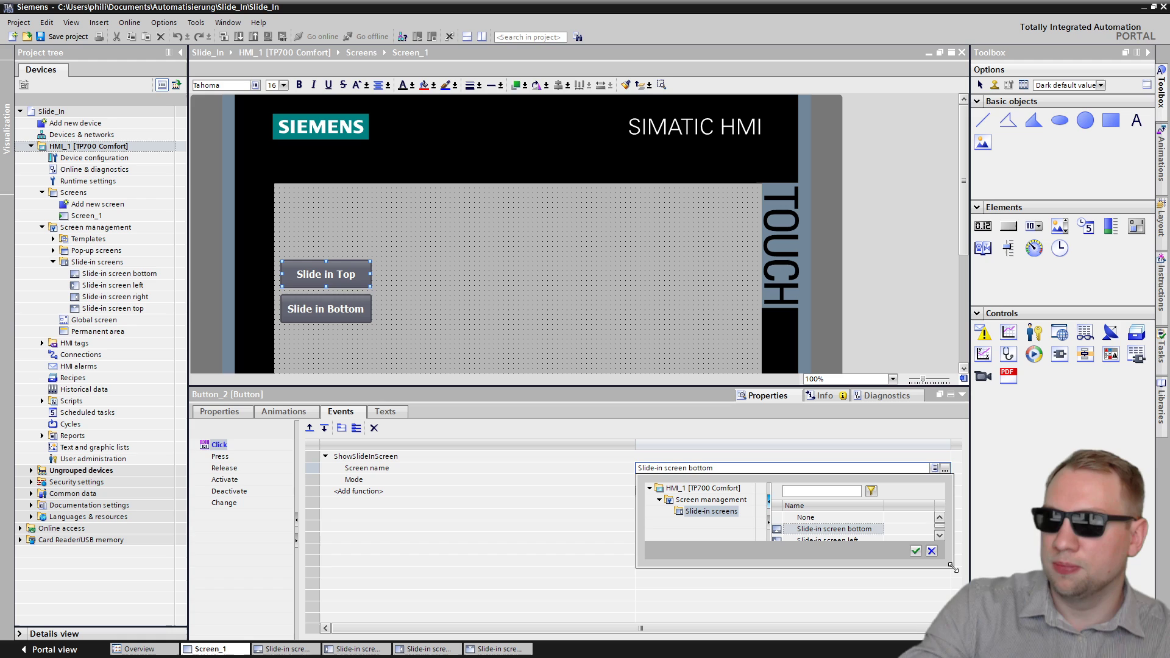
{"action": "left_click_drag", "start_coordinate": [947, 568], "coordinate": [958, 617]}
{"action": "double_click", "coordinate": [870, 570]}
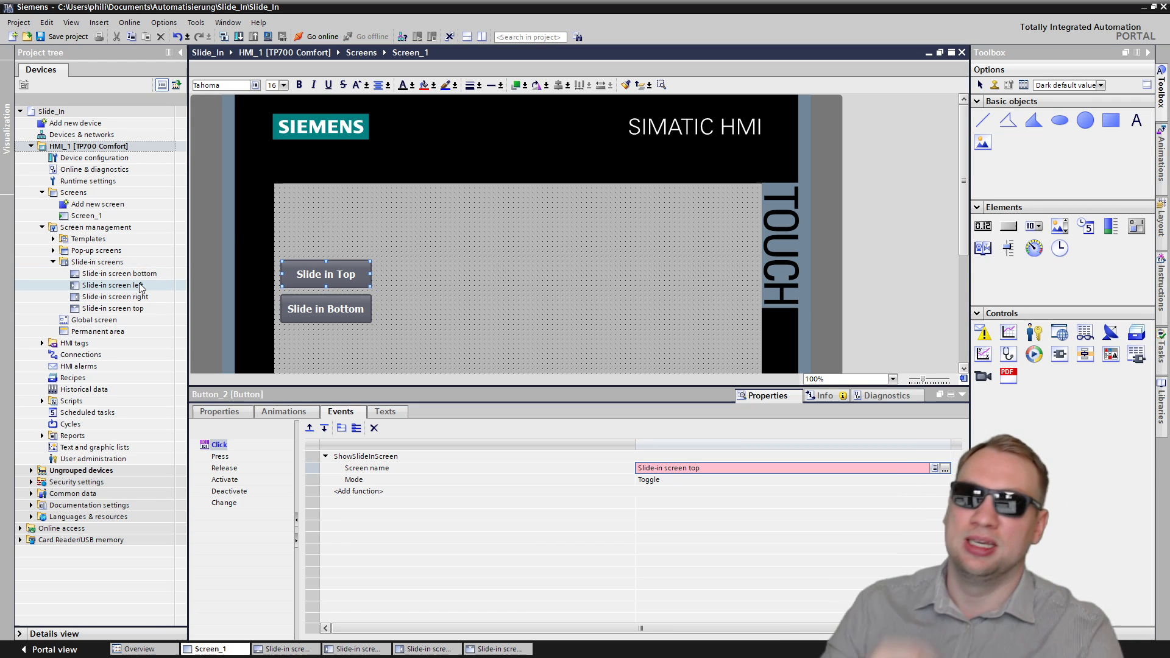
- Enable the top slide-in screen and check Slide in Top's click function on Screen_1
{"action": "double_click", "coordinate": [134, 308]}
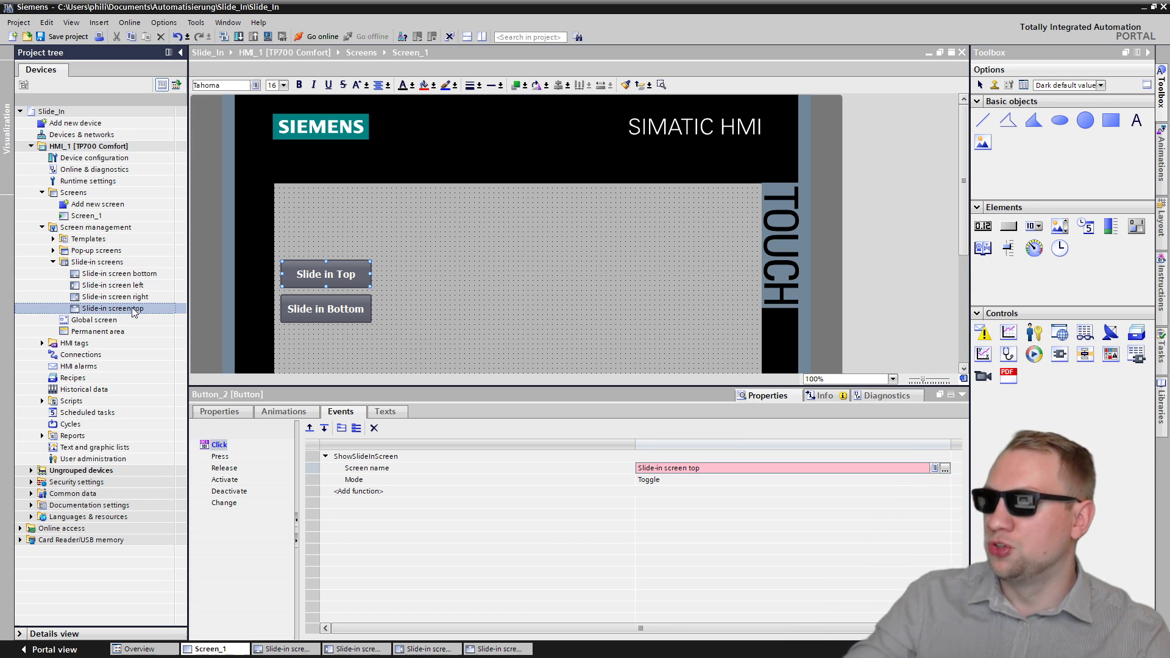
{"action": "left_click", "coordinate": [220, 411]}
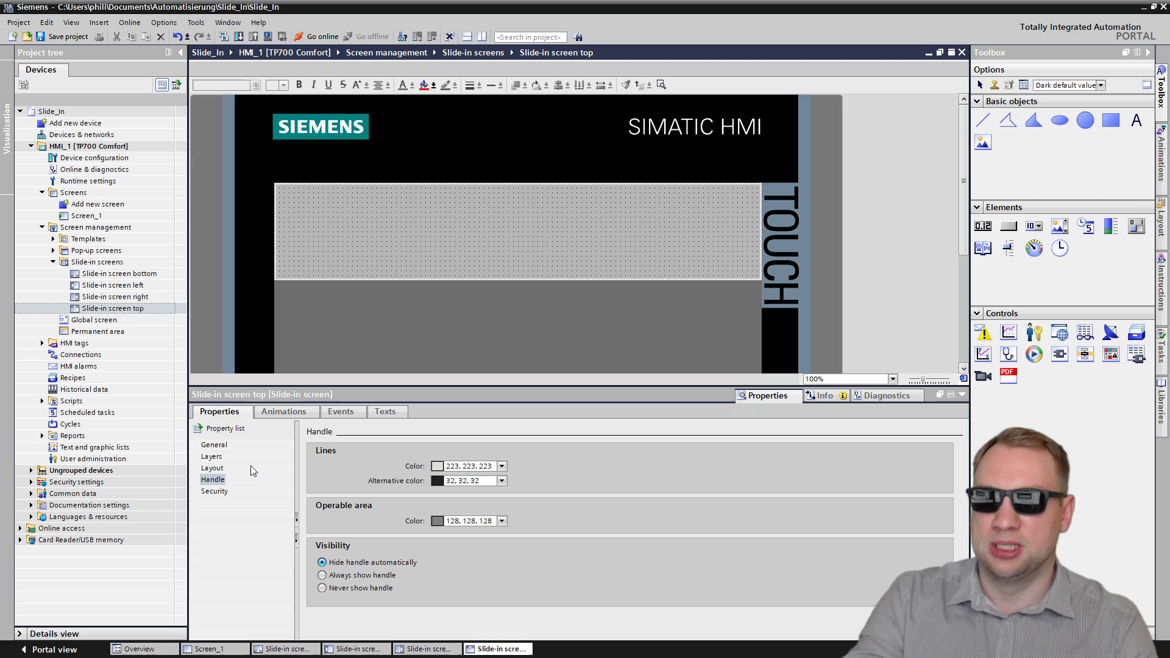
{"action": "left_click", "coordinate": [215, 445]}
{"action": "left_click", "coordinate": [435, 513]}
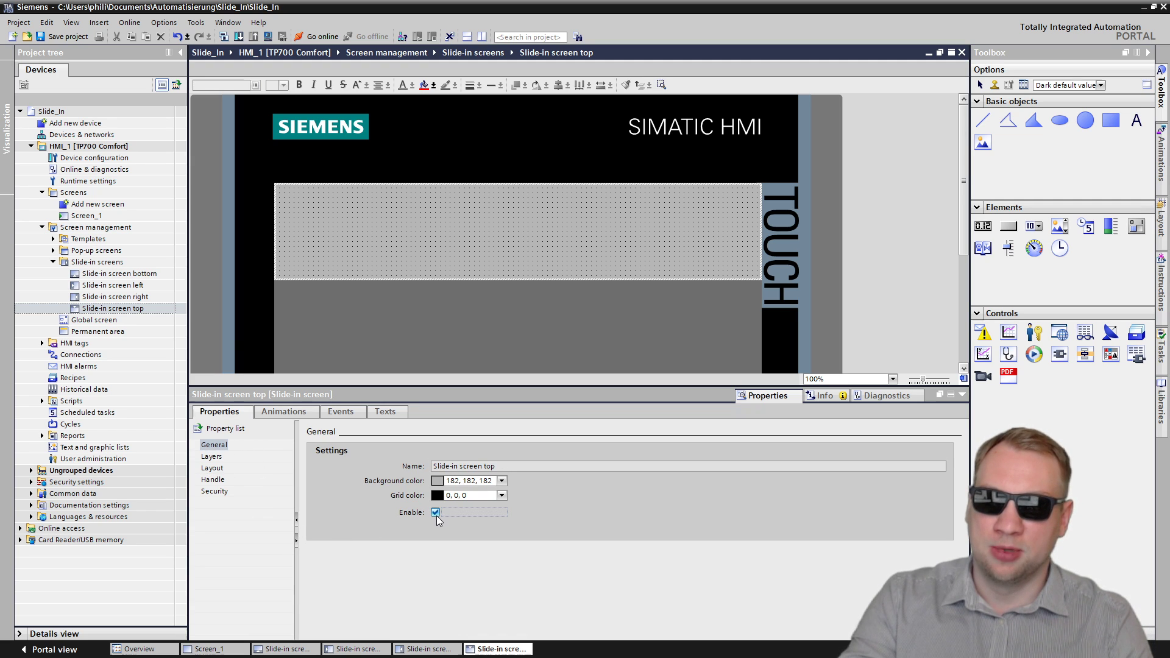
{"action": "double_click", "coordinate": [91, 216]}
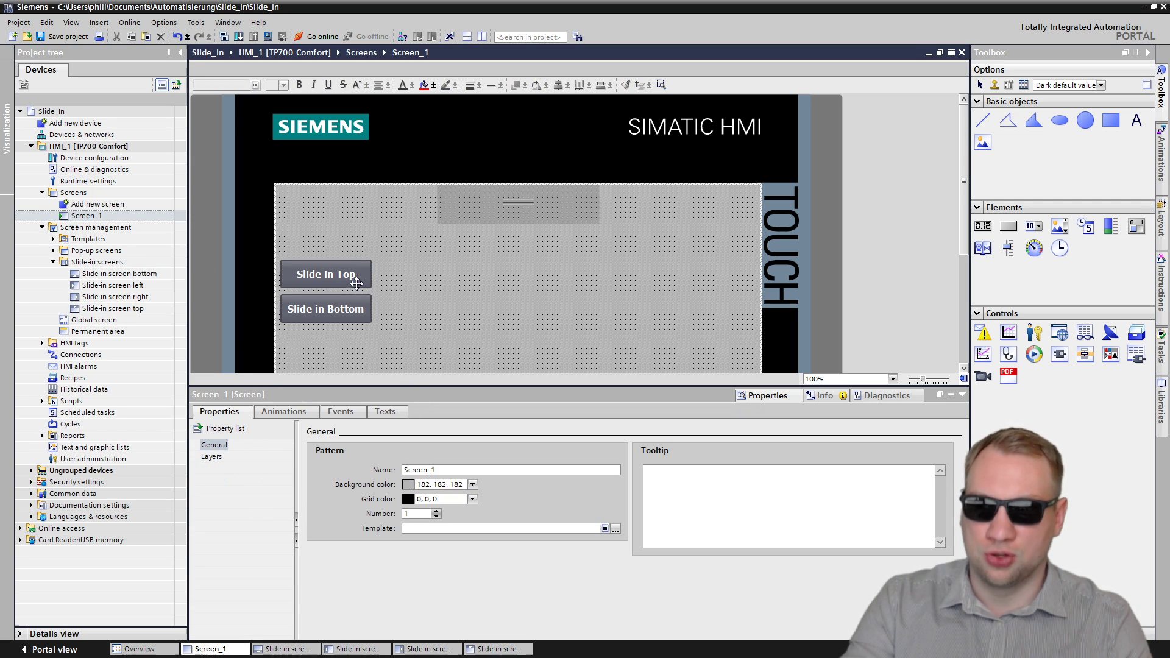
{"action": "left_click", "coordinate": [340, 266]}
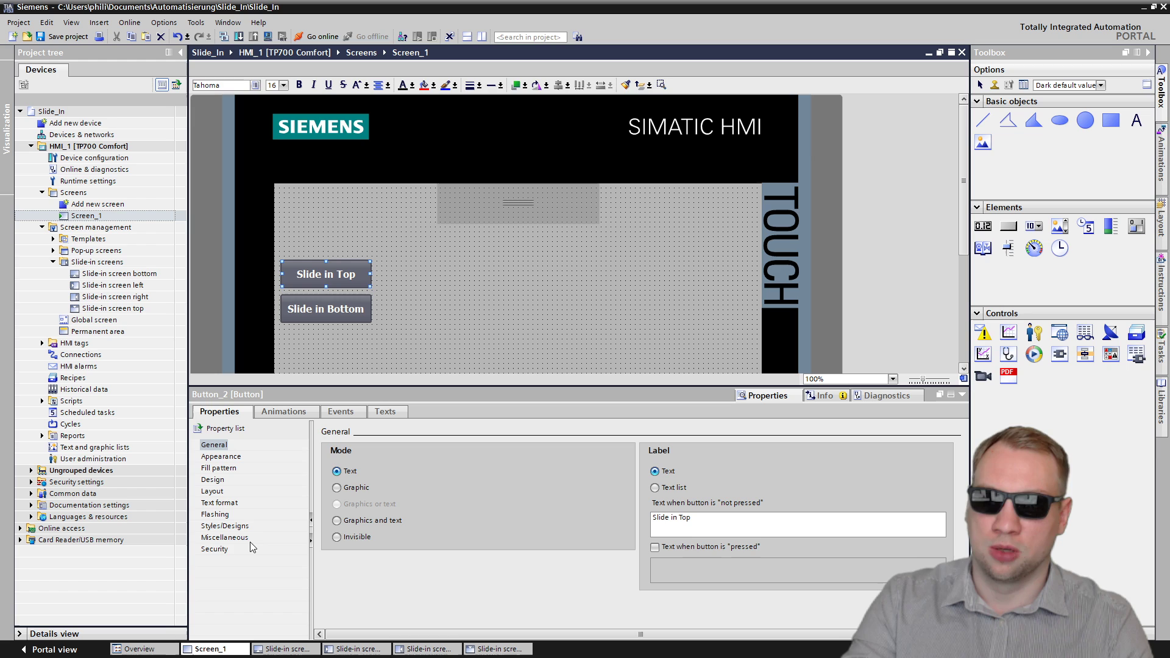
{"action": "left_click", "coordinate": [341, 412]}
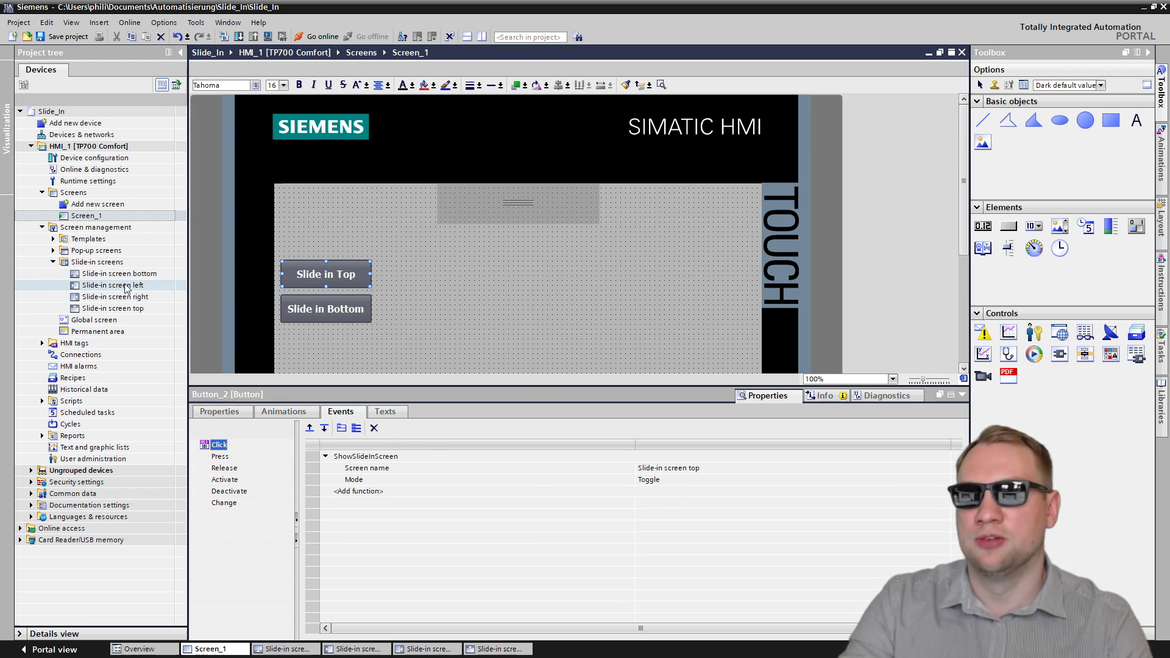
- Add a gauge to the top slide-in screen and centre it
{"action": "double_click", "coordinate": [126, 310]}
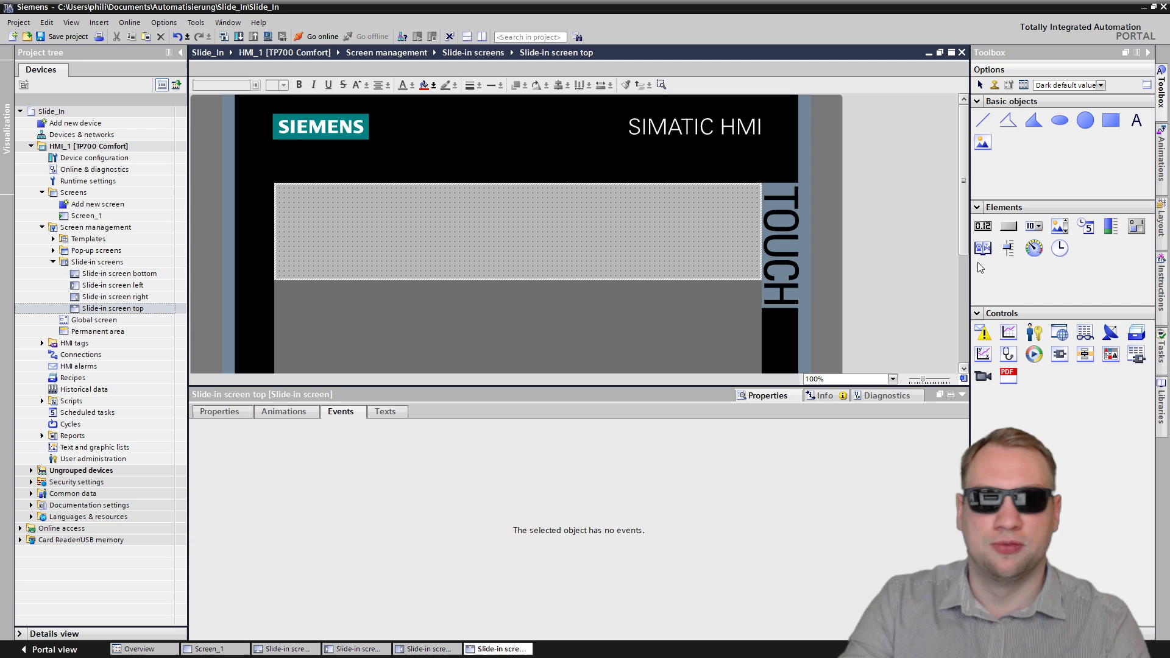
{"action": "mouse_move", "coordinate": [424, 210]}
{"action": "left_mouse_down"}
{"action": "mouse_move", "coordinate": [512, 243]}
{"action": "mouse_move", "coordinate": [551, 273]}
{"action": "left_mouse_up"}
{"action": "left_click_drag", "start_coordinate": [440, 230], "coordinate": [512, 229]}
{"action": "left_click", "coordinate": [219, 411]}
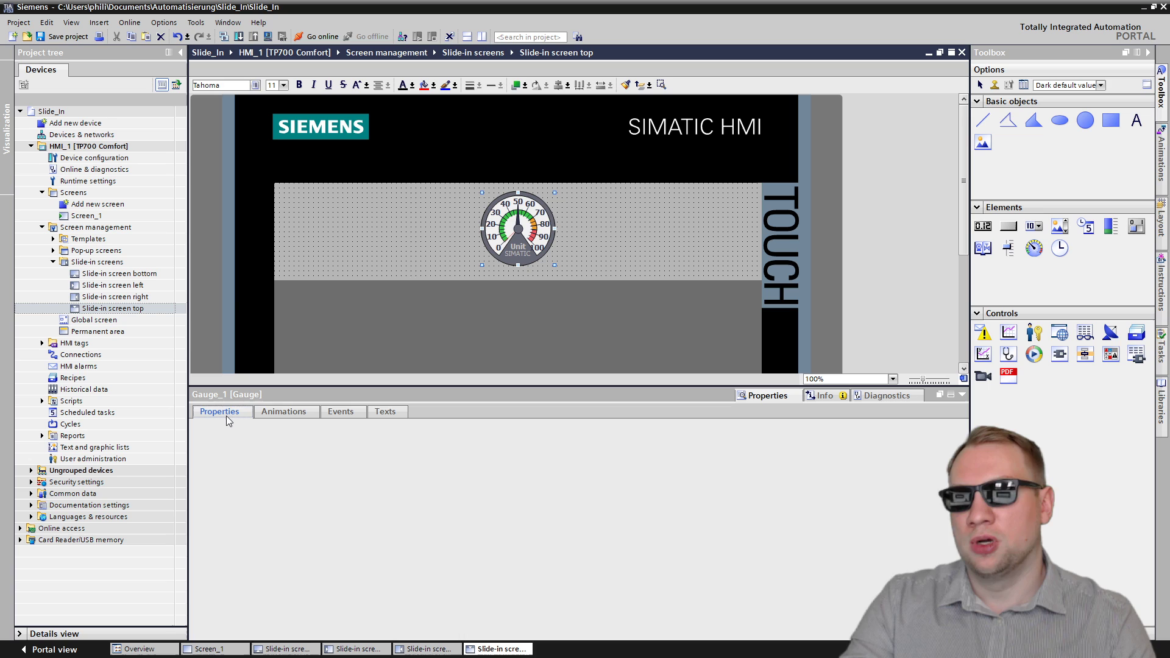
{"action": "left_click", "coordinate": [326, 227]}
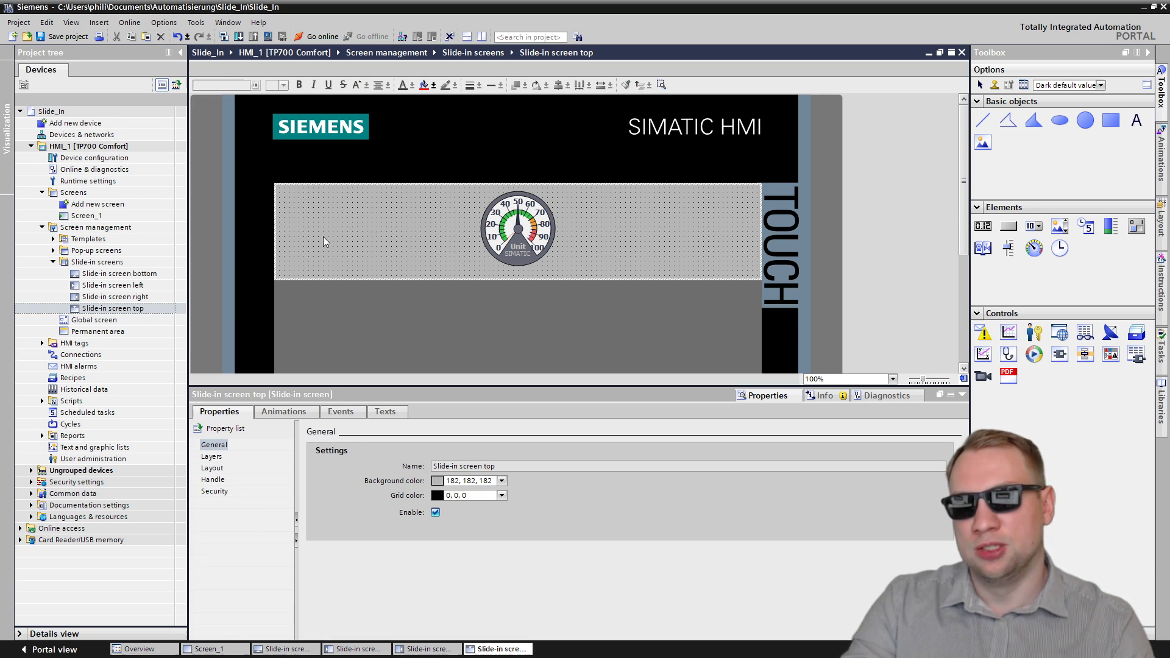
- Leave the top slide-in handle on auto-hide and start the TP700 Comfort simulation
{"action": "left_click", "coordinate": [214, 480]}
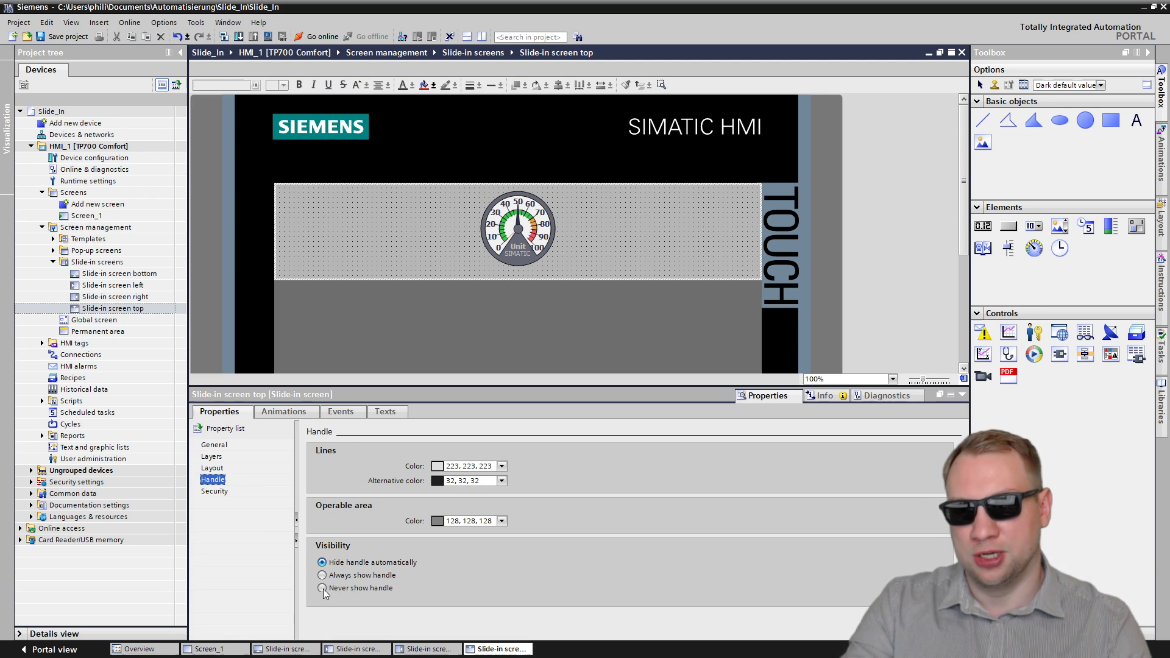
{"action": "left_click", "coordinate": [323, 589]}
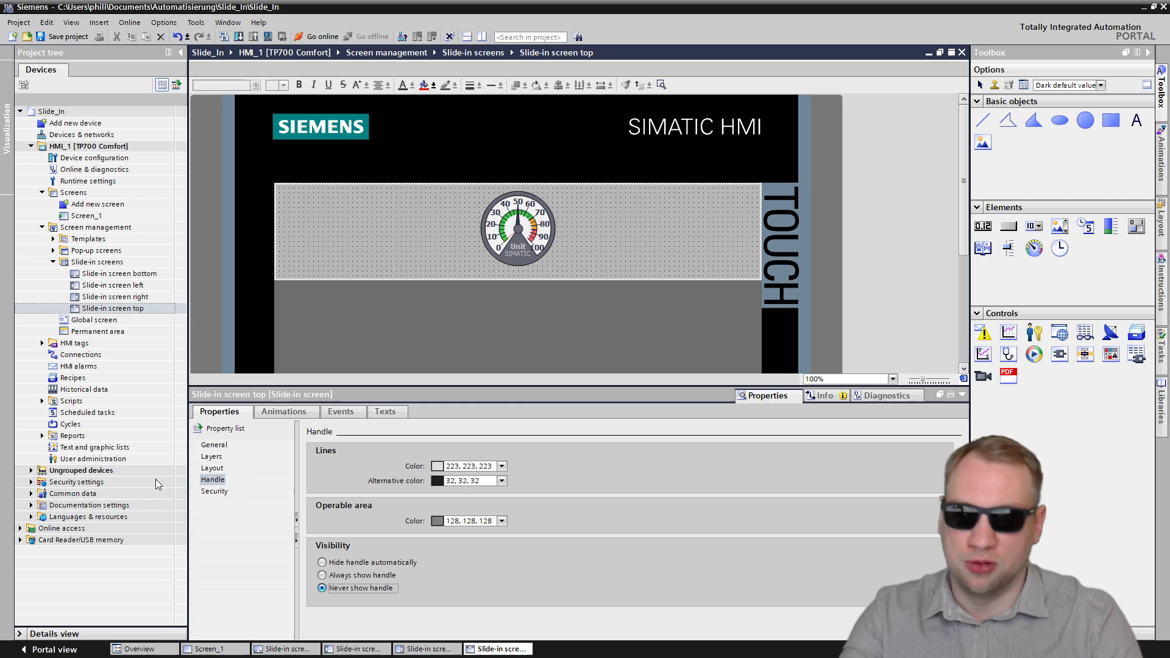
{"action": "left_click", "coordinate": [357, 576]}
{"action": "left_click", "coordinate": [334, 564]}
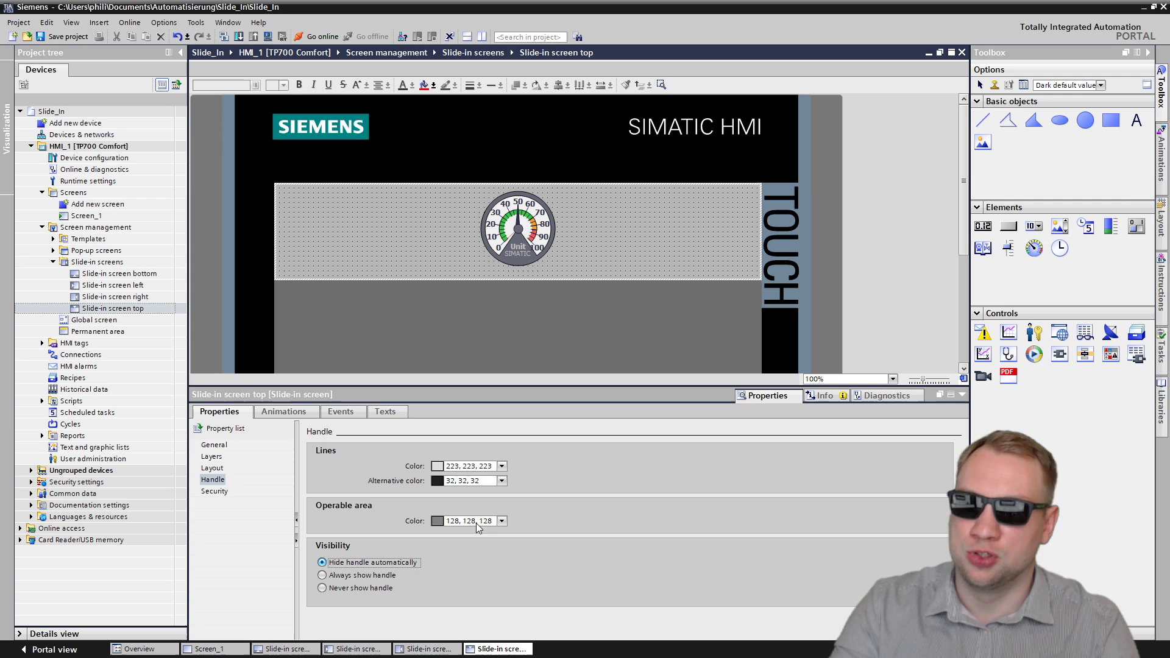
{"action": "left_click", "coordinate": [88, 146]}
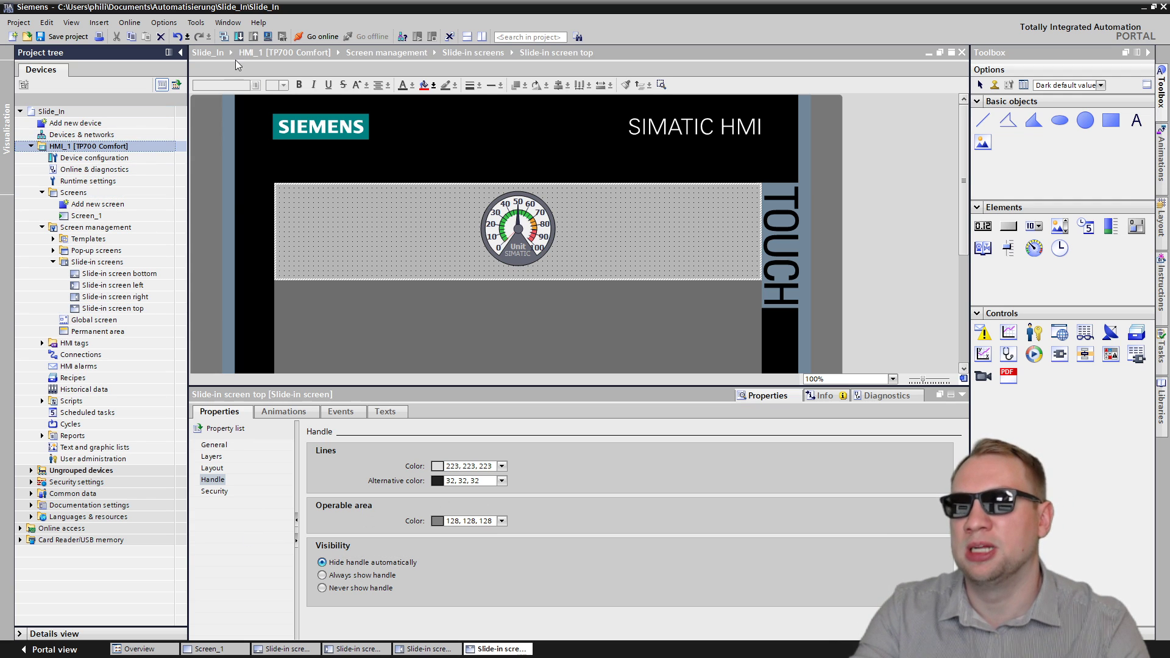
{"action": "left_click", "coordinate": [268, 38]}
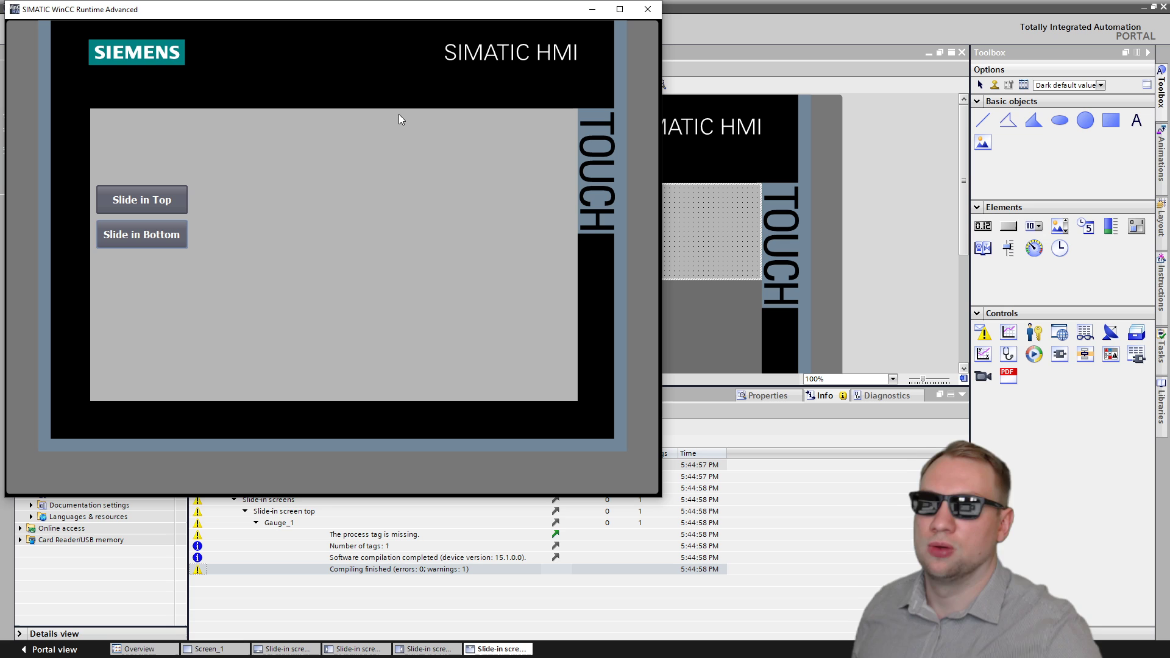
- Toggle the top gauge slide-in screen repeatedly with Slide in Top
{"action": "left_click", "coordinate": [348, 125]}
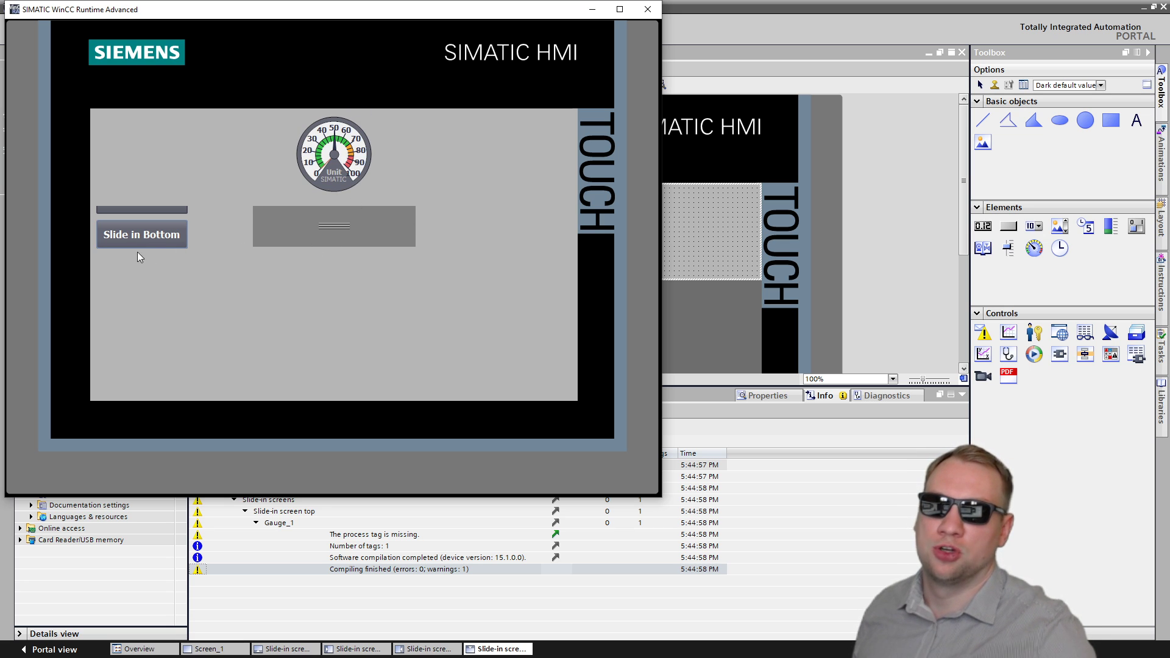
{"action": "left_click", "coordinate": [137, 251]}
{"action": "left_click", "coordinate": [315, 131]}
{"action": "left_click", "coordinate": [470, 290]}
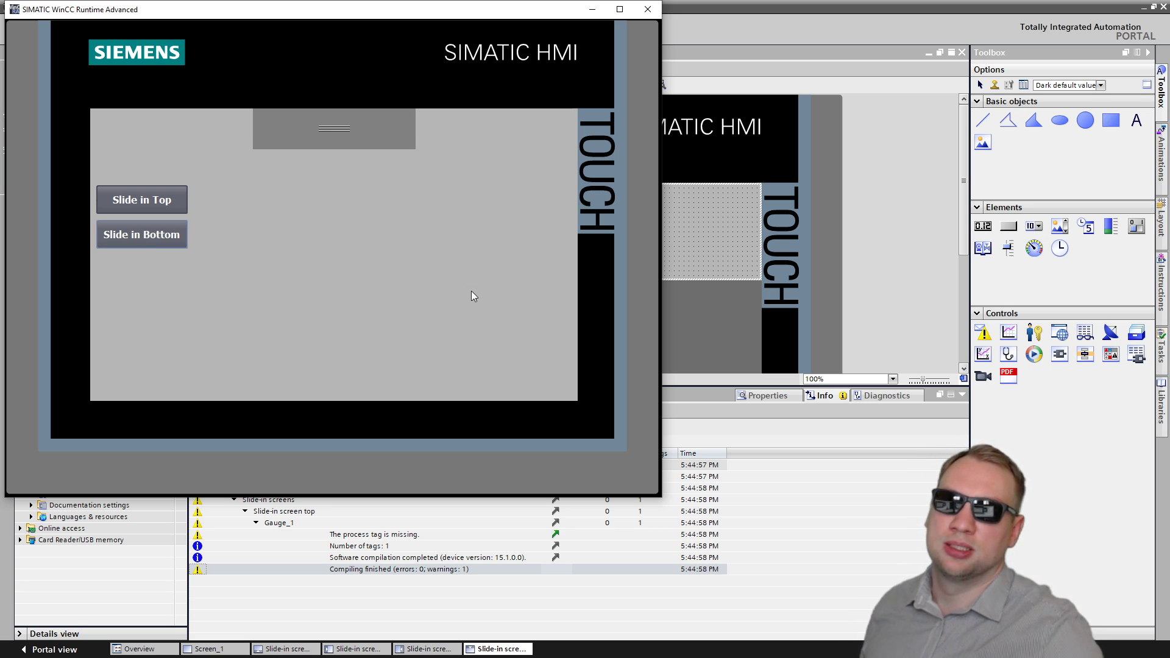
{"action": "left_click", "coordinate": [245, 291]}
{"action": "left_click", "coordinate": [267, 247]}
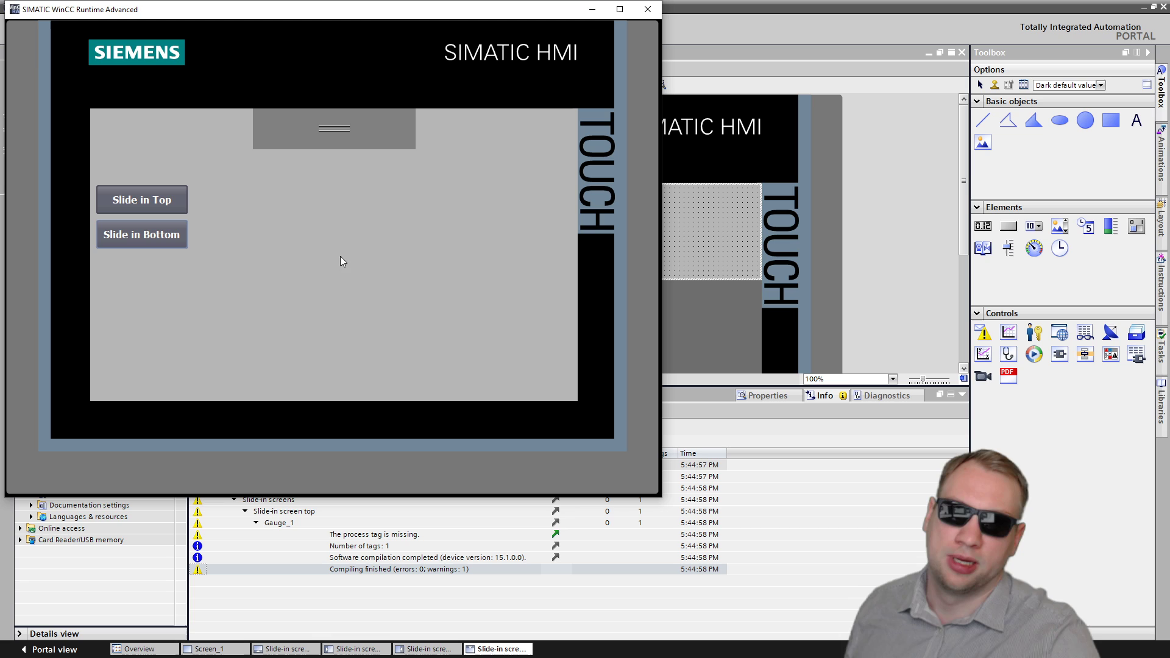
- Alternate between the bottom Hello screen and the top gauge screen, then close Runtime
{"action": "left_click", "coordinate": [332, 393]}
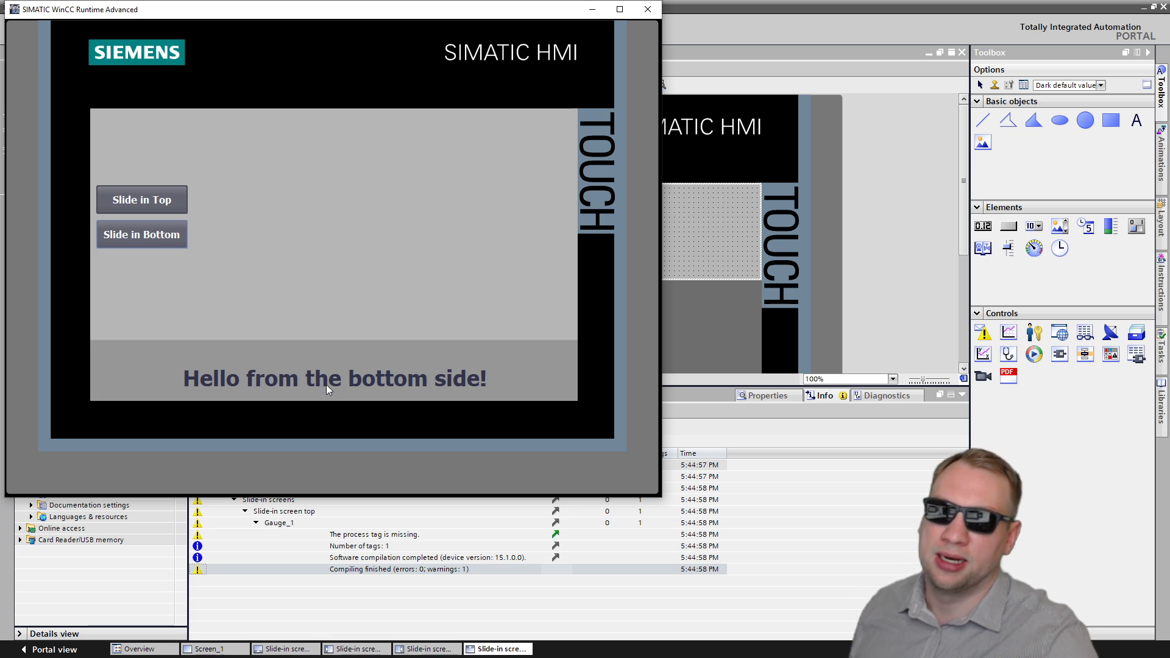
{"action": "left_click", "coordinate": [163, 232]}
{"action": "left_click", "coordinate": [162, 198]}
{"action": "left_click", "coordinate": [162, 235]}
{"action": "left_click", "coordinate": [152, 239]}
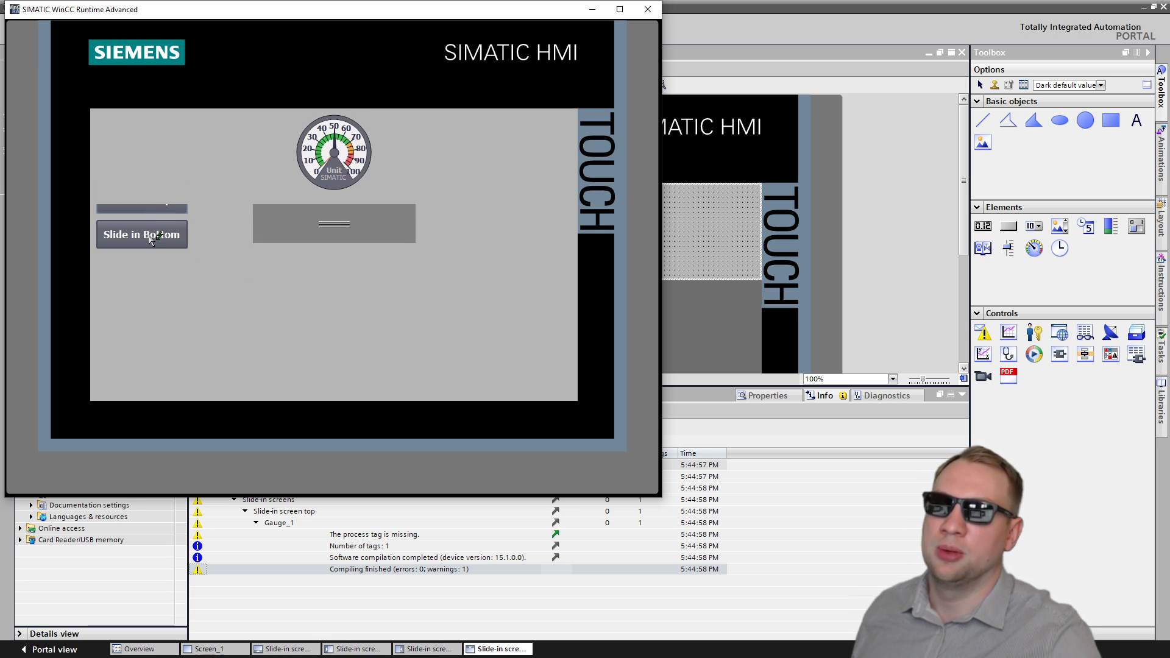
{"action": "left_click", "coordinate": [151, 236]}
{"action": "left_click", "coordinate": [152, 199]}
{"action": "left_click", "coordinate": [324, 376]}
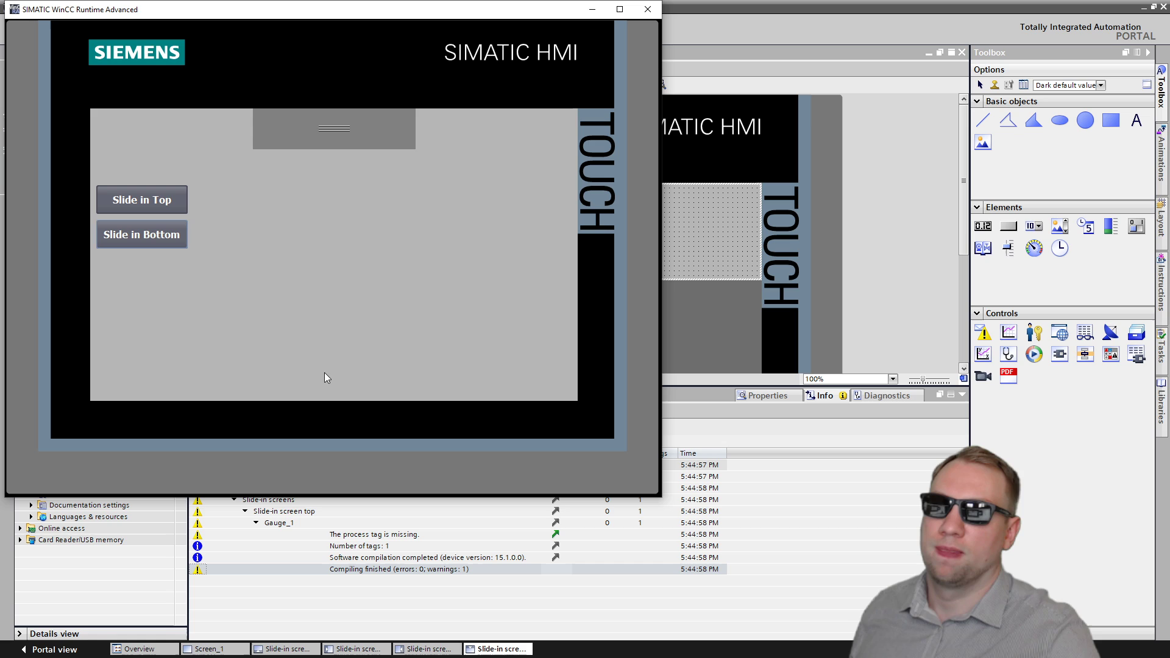
{"action": "left_click", "coordinate": [325, 376]}
{"action": "left_click", "coordinate": [337, 146]}
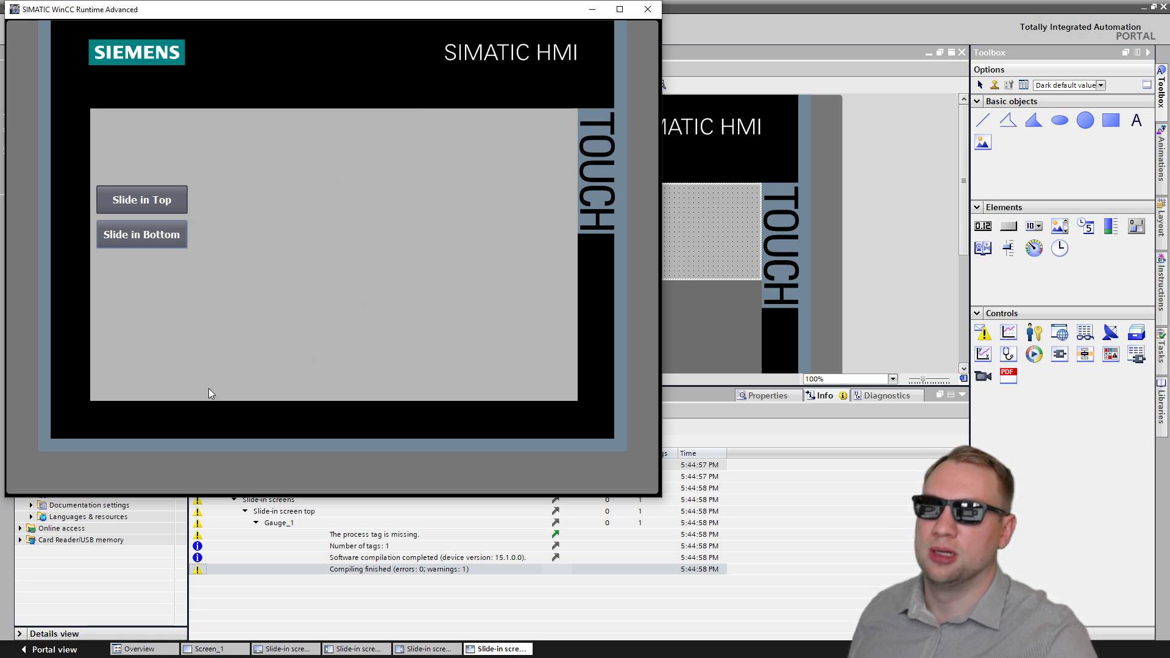
{"action": "left_click", "coordinate": [138, 231]}
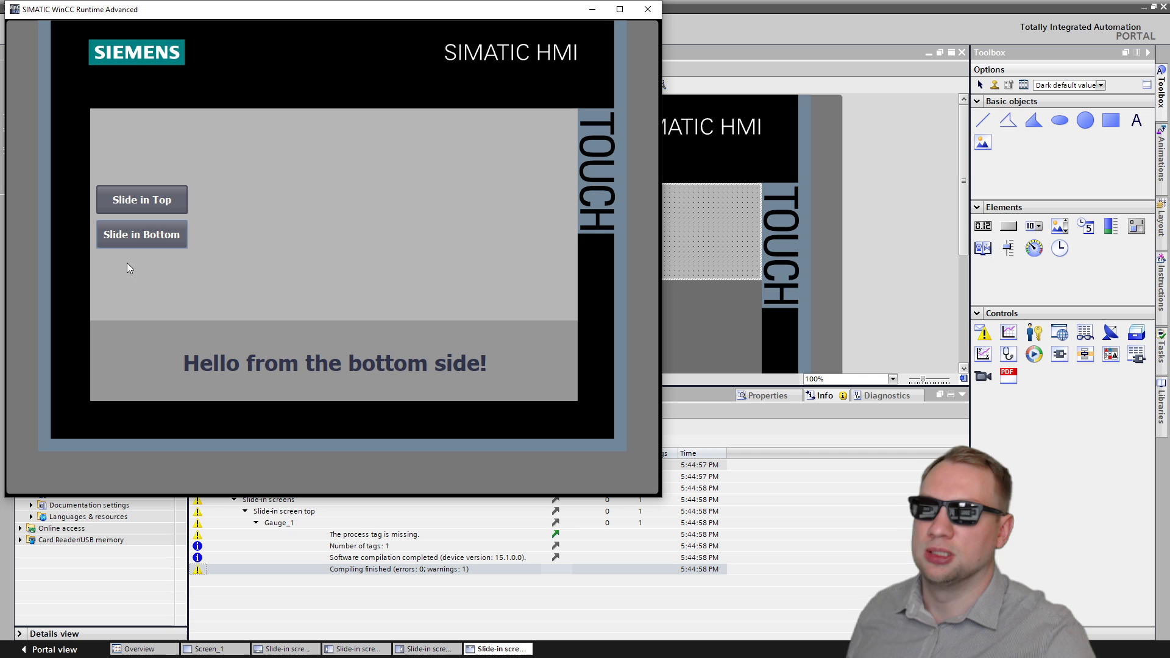
{"action": "left_click", "coordinate": [177, 208]}
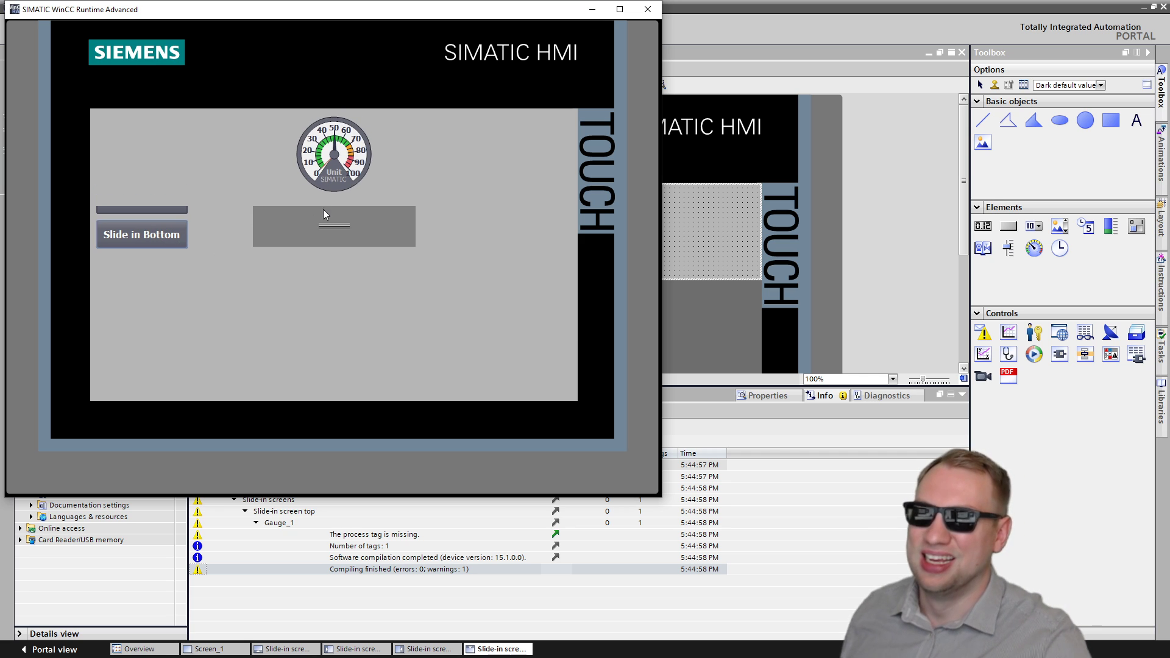
{"action": "left_click", "coordinate": [323, 210]}
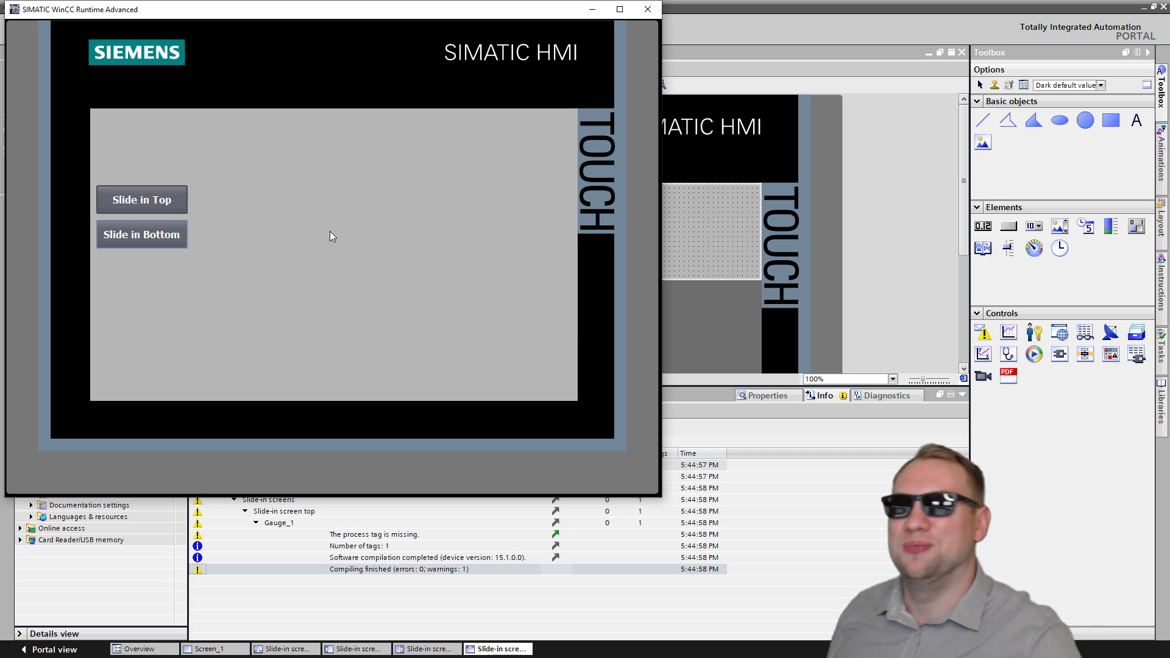
{"action": "left_click", "coordinate": [648, 9]}
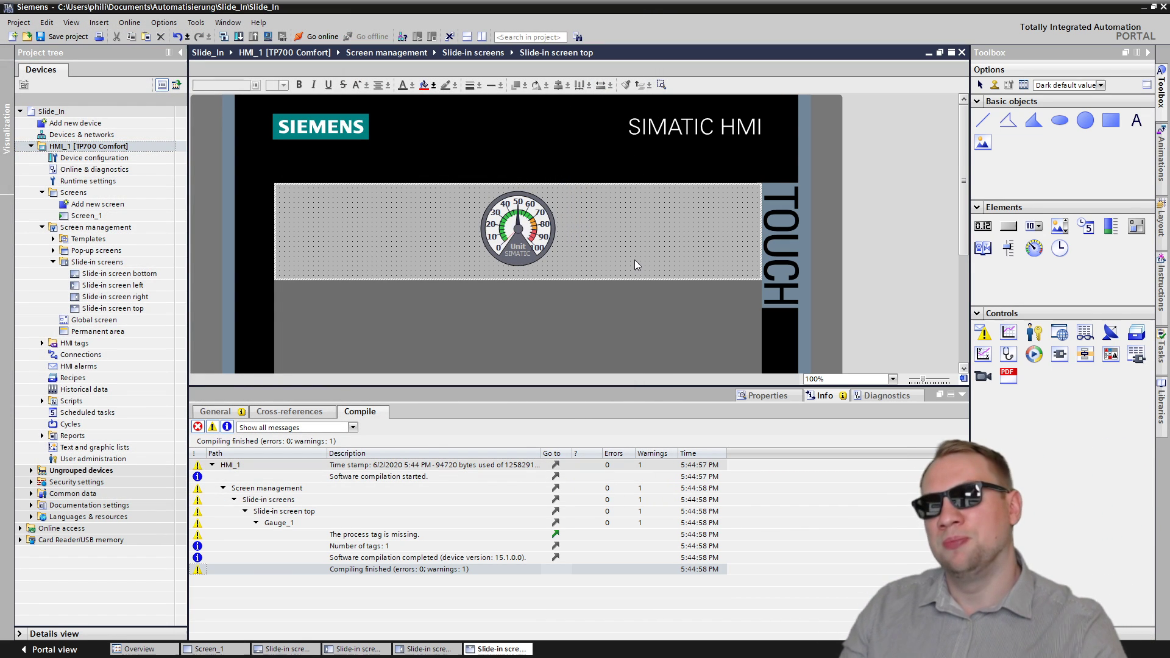
- Add Screen_2 to the HMI, enlarge its editing area, and switch to the browser
{"action": "double_click", "coordinate": [107, 204]}
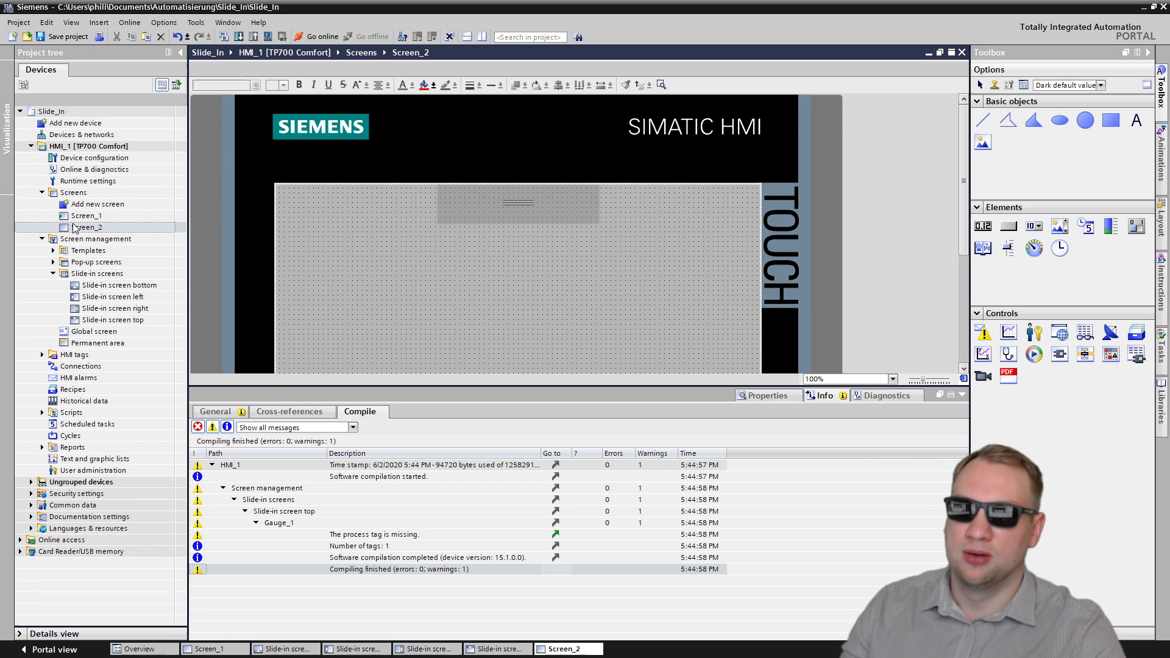
{"action": "right_click", "coordinate": [72, 228]}
{"action": "left_click", "coordinate": [503, 207]}
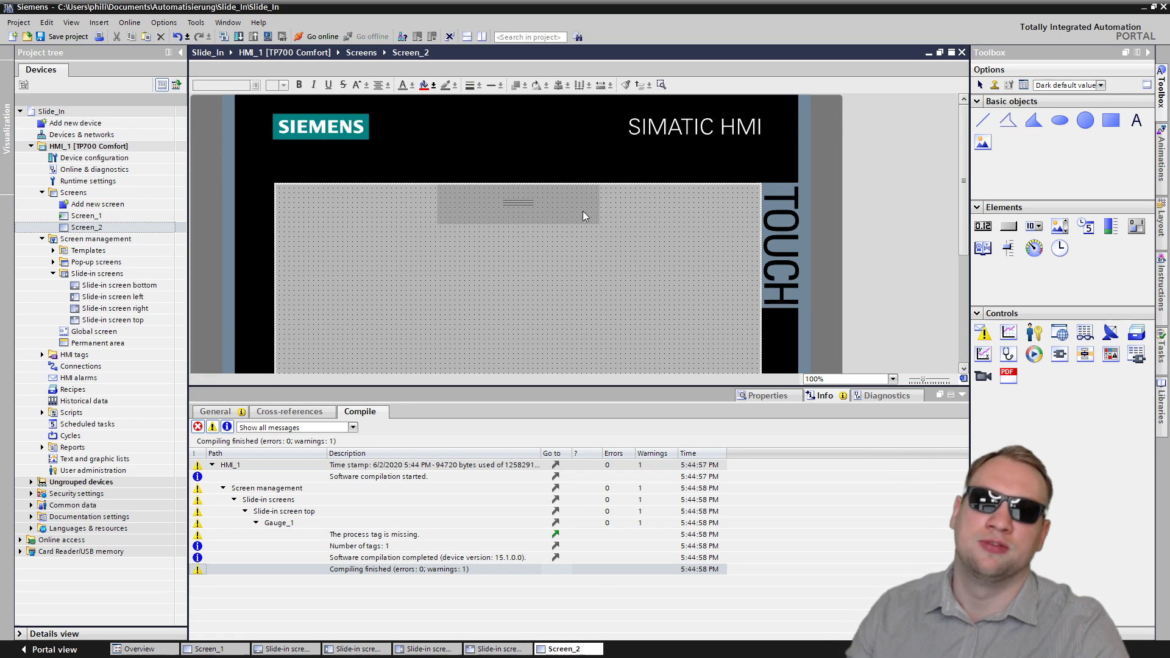
{"action": "left_click_drag", "start_coordinate": [566, 386], "coordinate": [567, 497]}
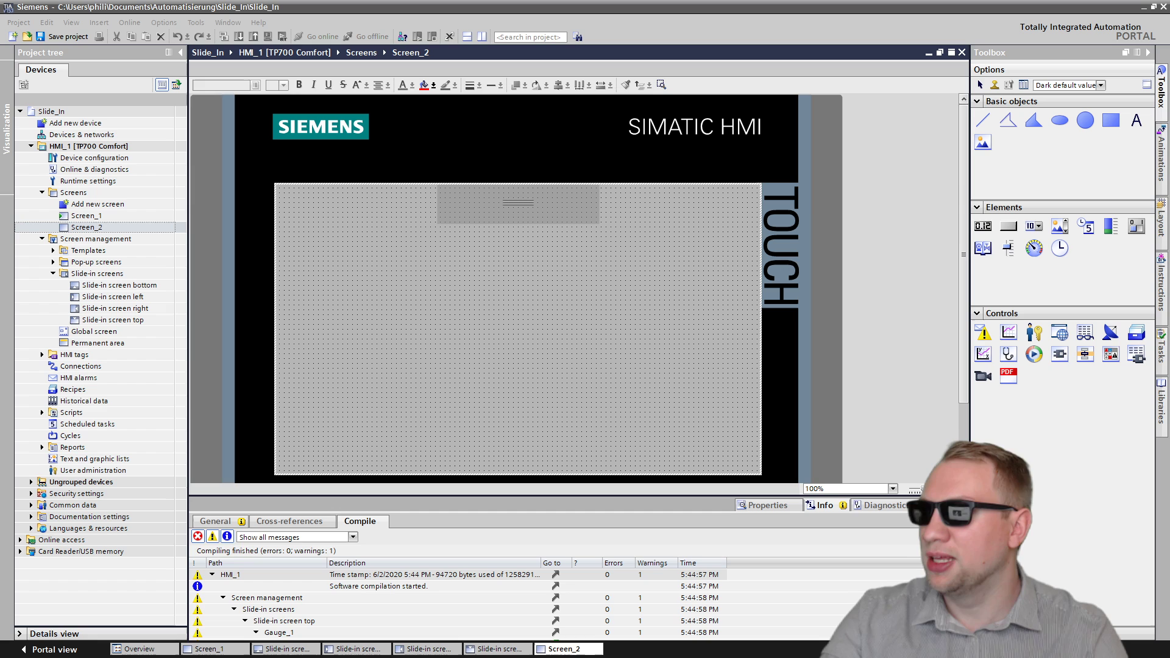
{"action": "key", "text": "alt+Tab"}
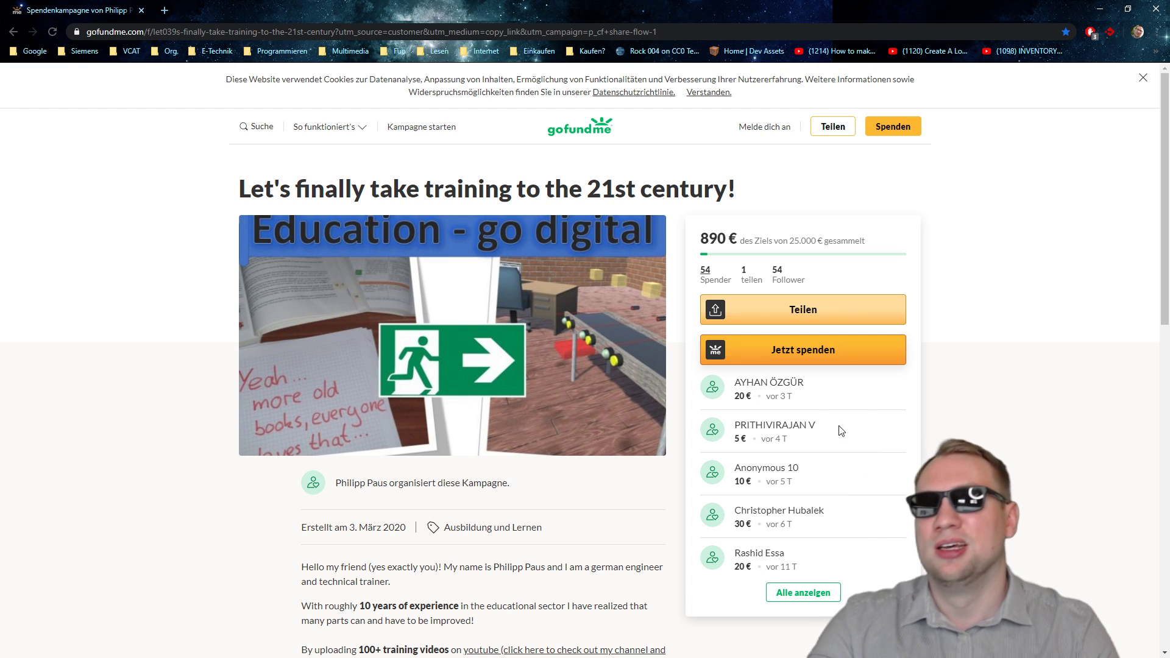
- Open the World of Automation forum from Chrome's bookmarks, then minimise Chrome
{"action": "left_click", "coordinate": [1155, 51]}
{"action": "left_click", "coordinate": [1155, 51]}
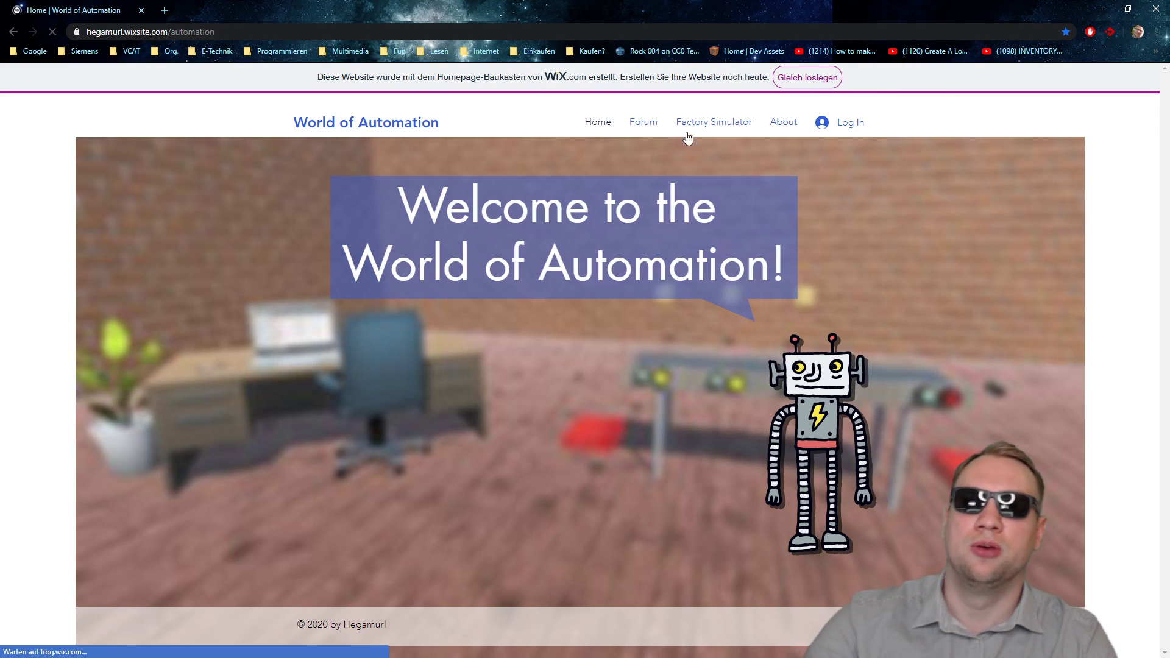
{"action": "left_click", "coordinate": [646, 122]}
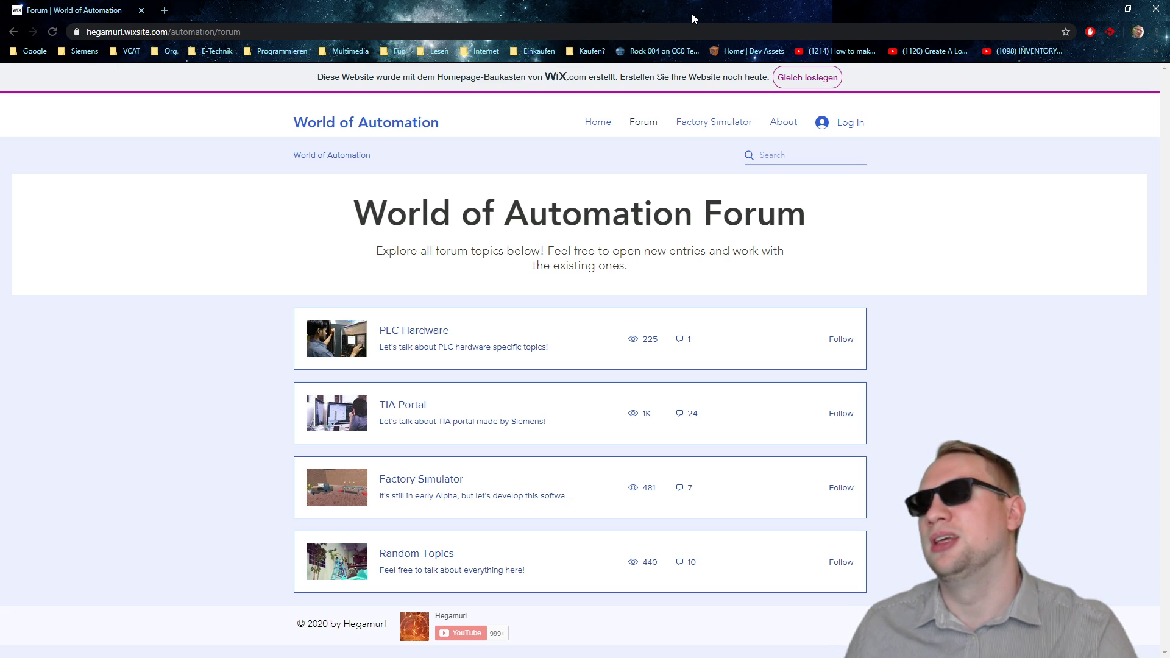
{"action": "key", "text": "super+Down"}
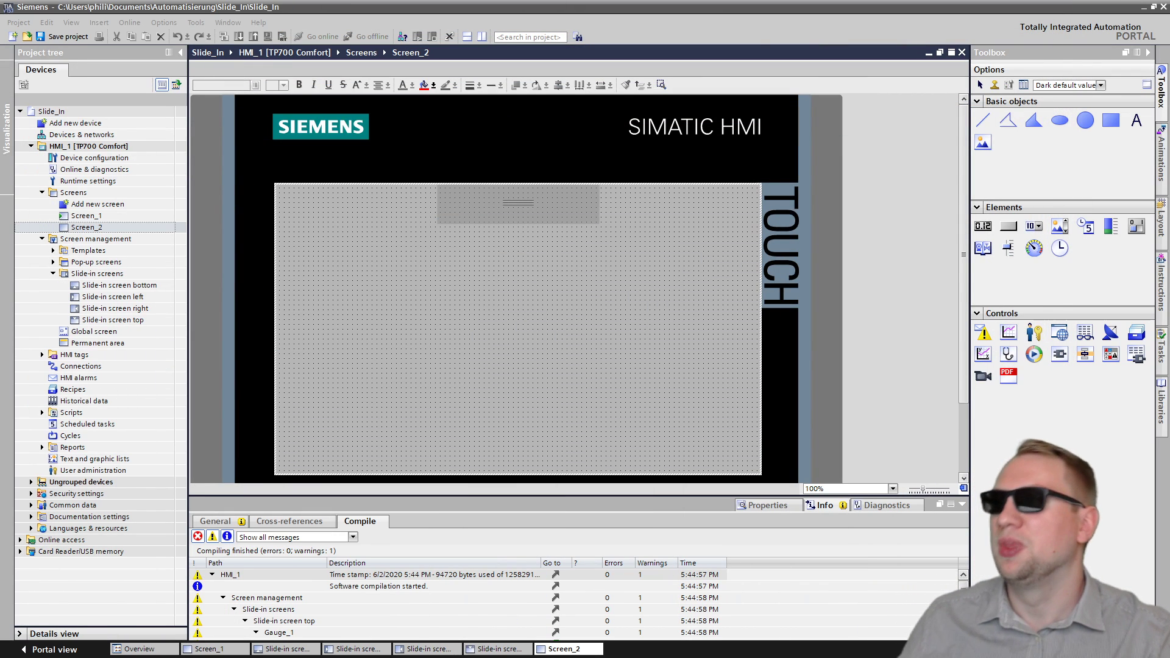
{"action": "left_click", "coordinate": [334, 5]}
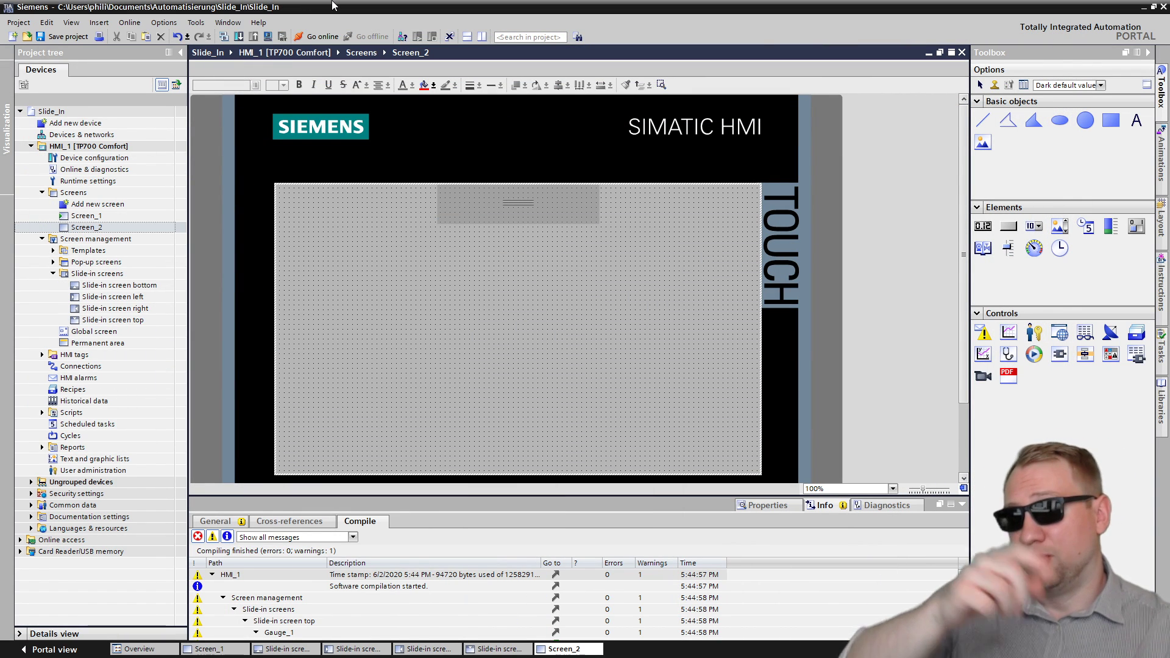